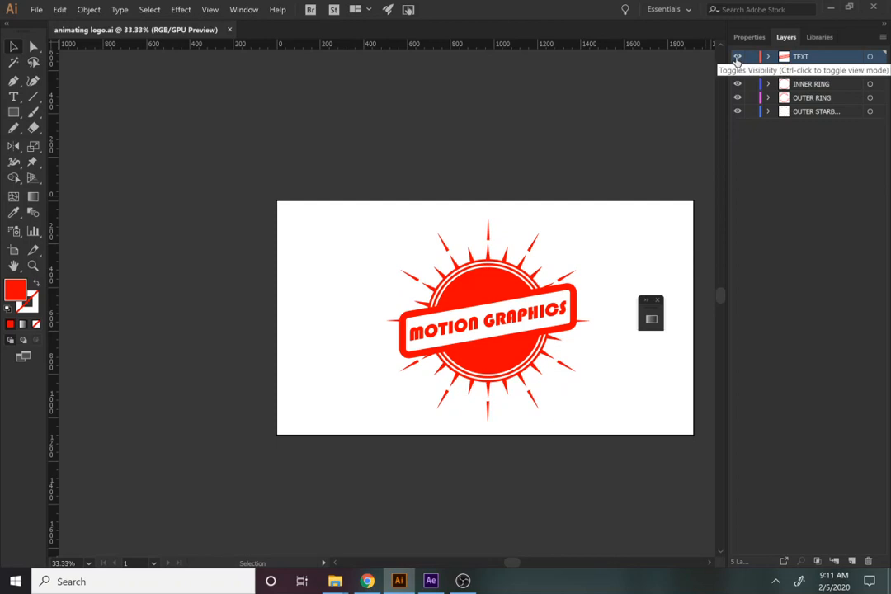
# Step: Hide the TEXT, SOLID CIRCLE, ring and starburst layers one by one to inspect each logo part, and show them all again
pyautogui.click(738, 57)
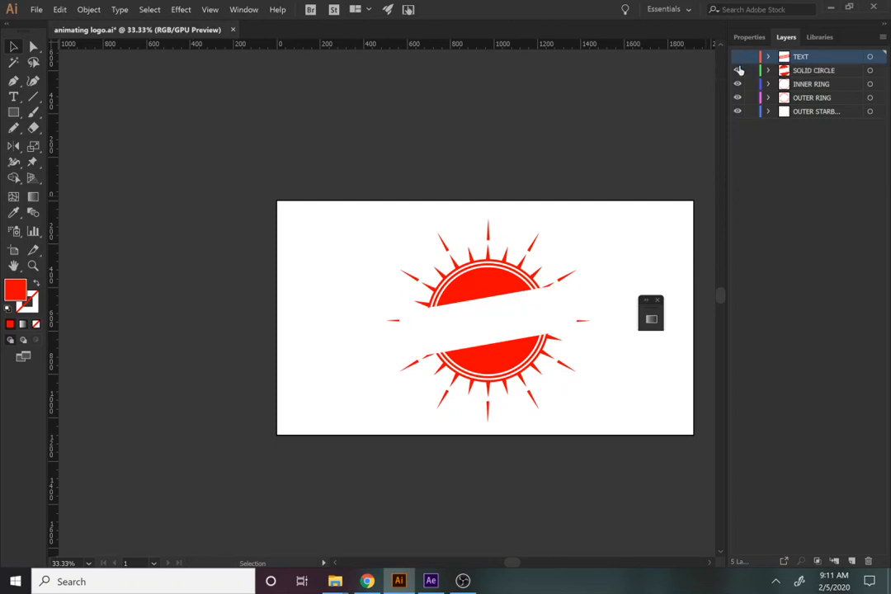
pyautogui.click(738, 71)
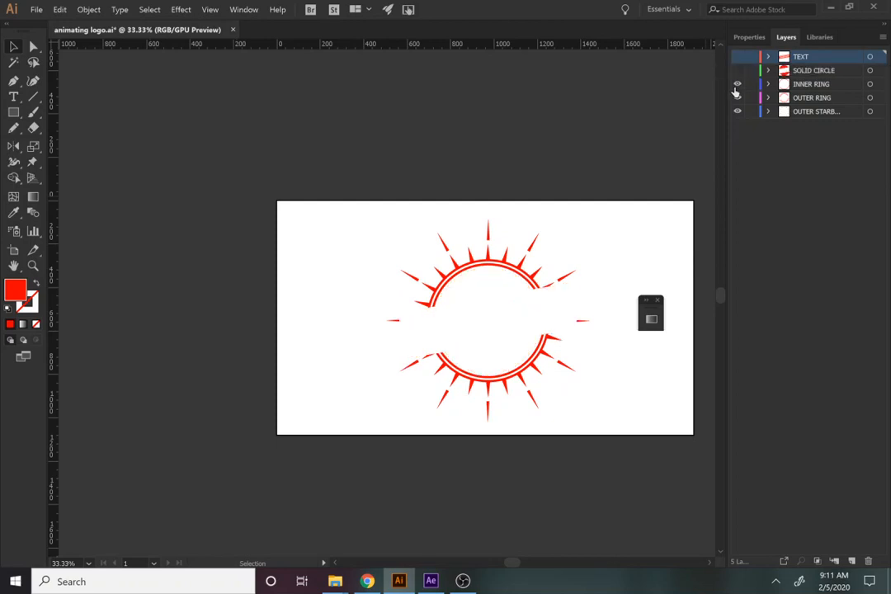
pyautogui.click(737, 86)
pyautogui.click(737, 98)
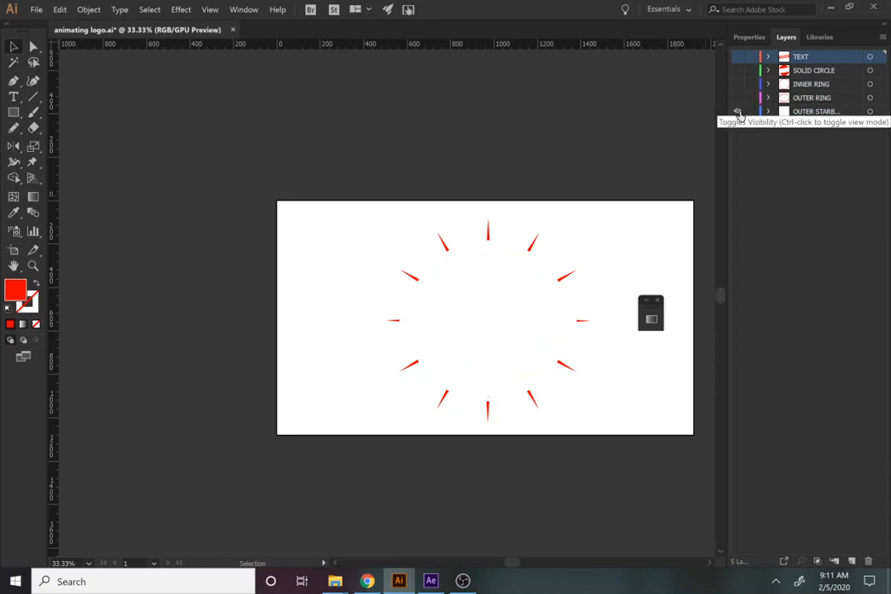
pyautogui.click(737, 111)
pyautogui.click(737, 111)
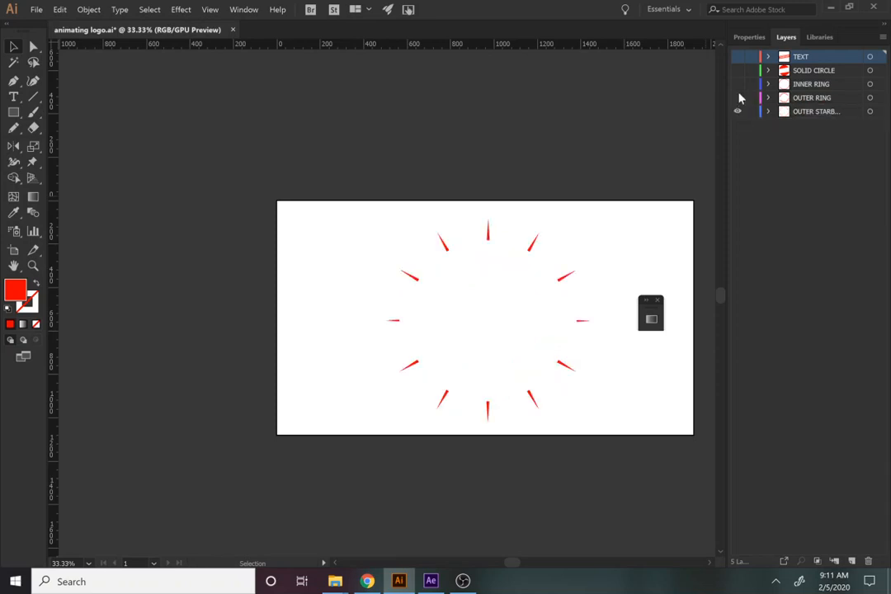
pyautogui.click(737, 98)
pyautogui.click(737, 84)
pyautogui.click(737, 57)
pyautogui.click(737, 71)
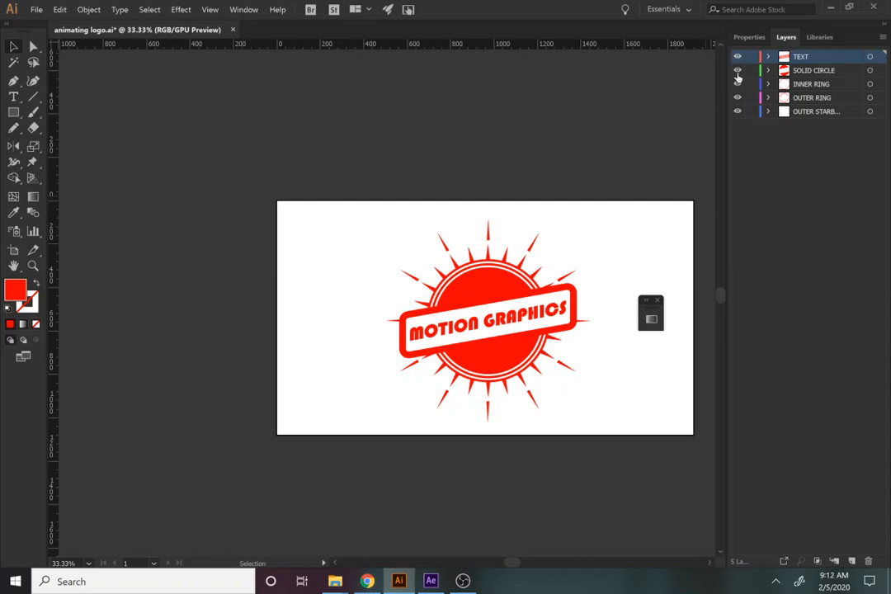
# Step: Toggle the visibility of the SOLID CIRCLE and TEXT layers to check their separate artwork, leaving both layers visible
pyautogui.click(738, 73)
pyautogui.click(738, 73)
pyautogui.click(738, 73)
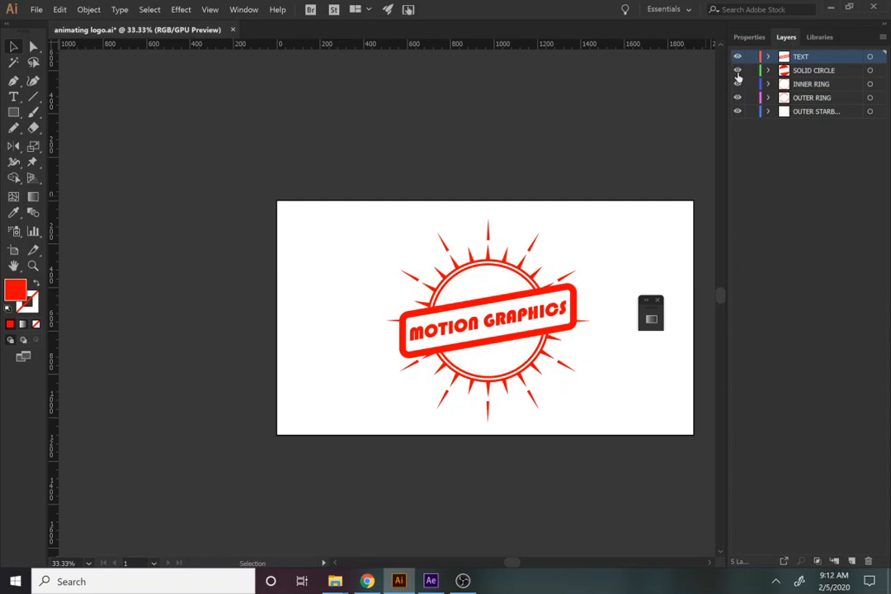
pyautogui.click(738, 73)
pyautogui.click(737, 57)
pyautogui.click(737, 71)
pyautogui.click(738, 57)
pyautogui.click(737, 70)
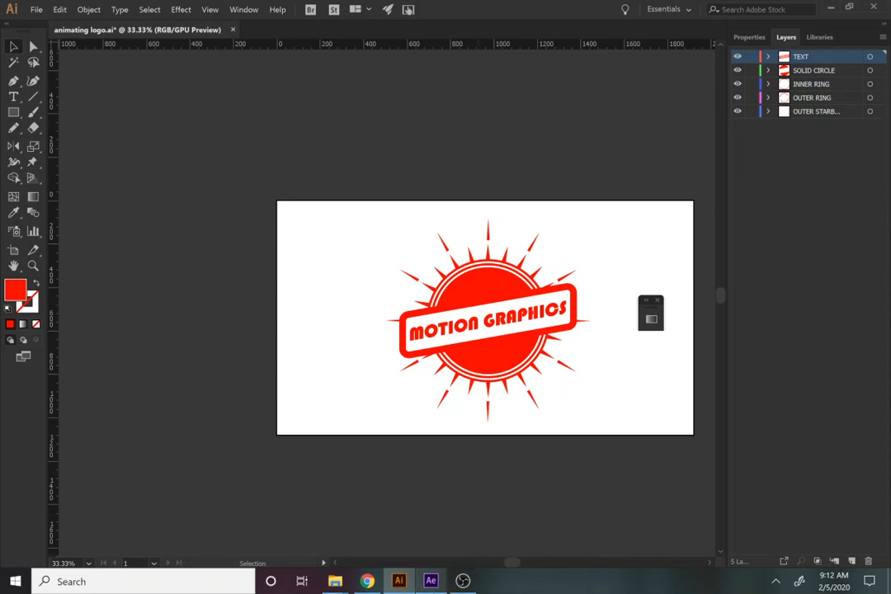
# Step: Switch to After Effects and start a new composition named "animated logo"
pyautogui.click(431, 581)
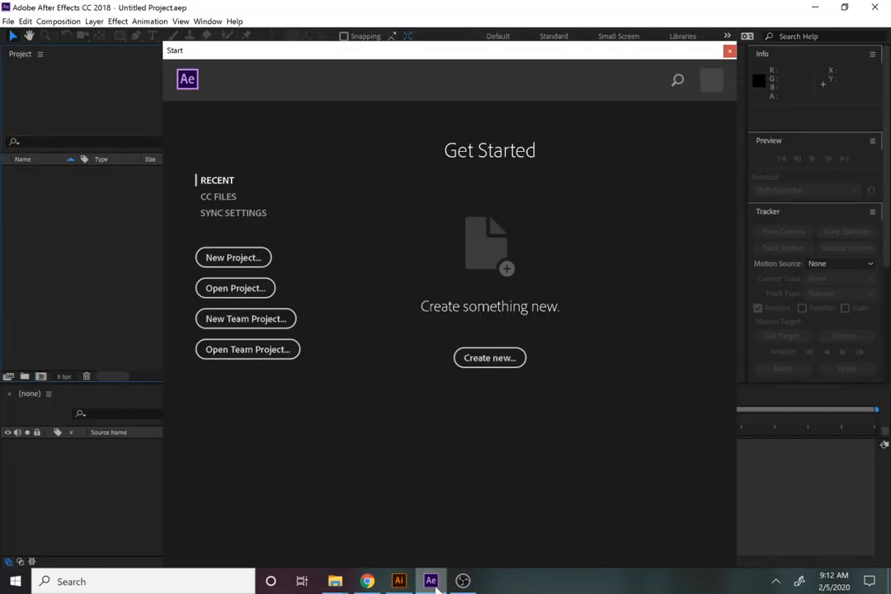
pyautogui.click(491, 359)
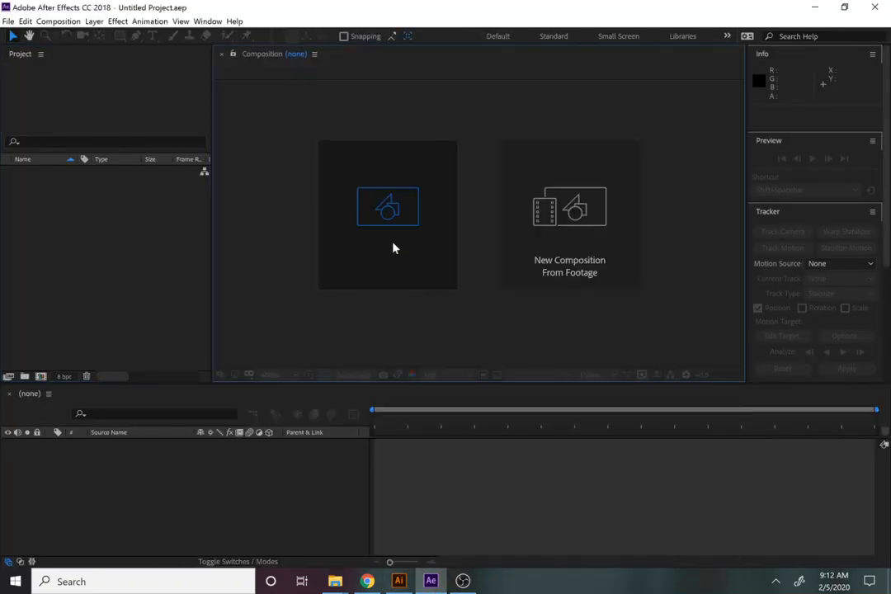
pyautogui.click(392, 248)
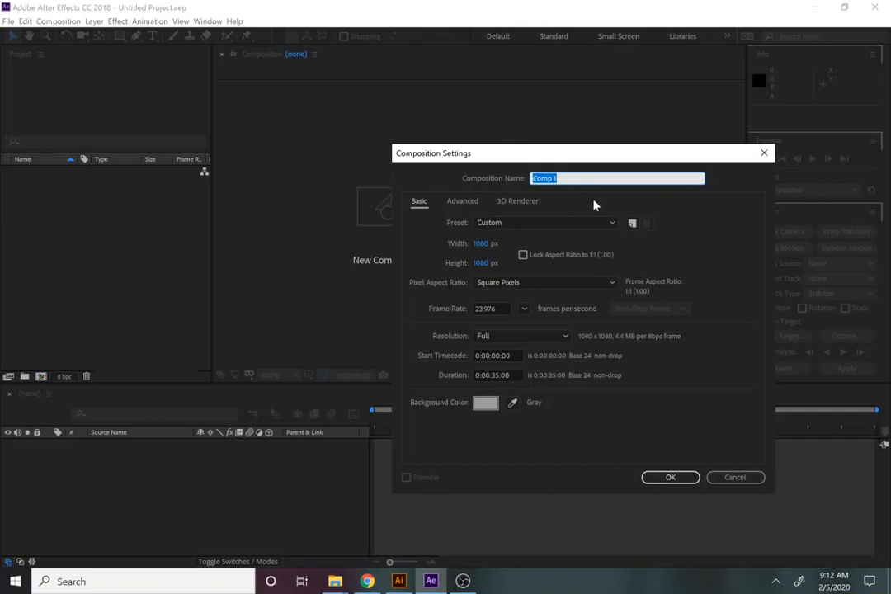
pyautogui.write('animated logo')
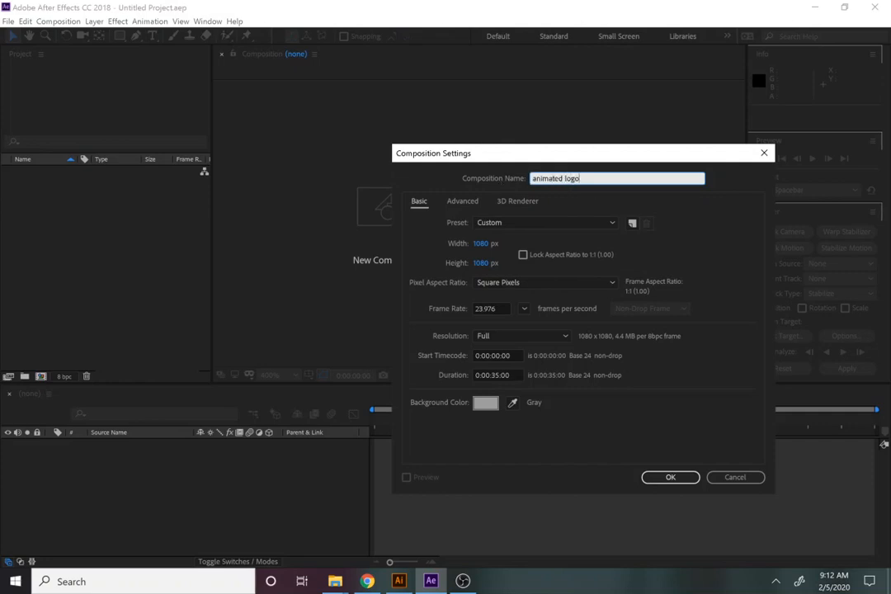
# Step: Set the composition preset to HDTV 1080 29.97 for a 1920 x 1080 px frame
pyautogui.click(509, 224)
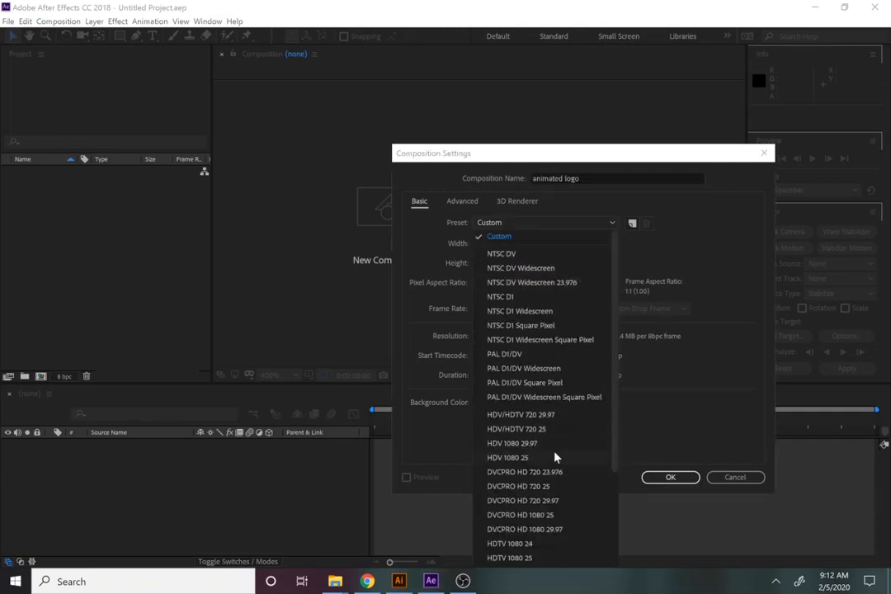
pyautogui.click(512, 444)
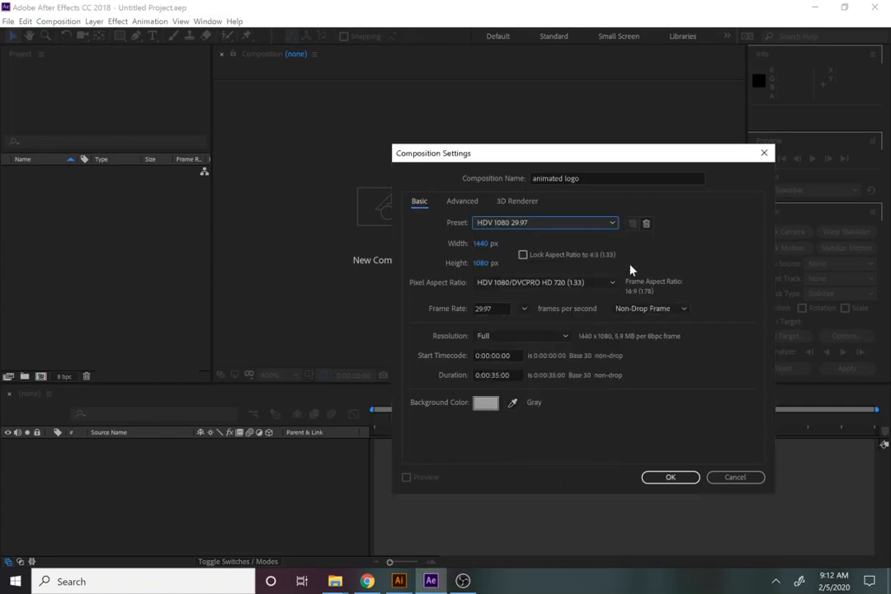
pyautogui.click(501, 224)
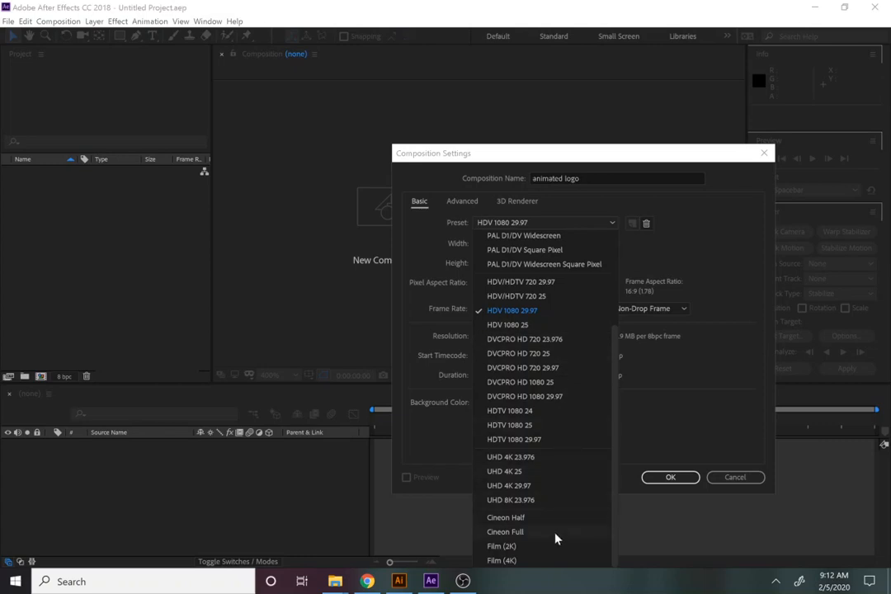
pyautogui.click(568, 397)
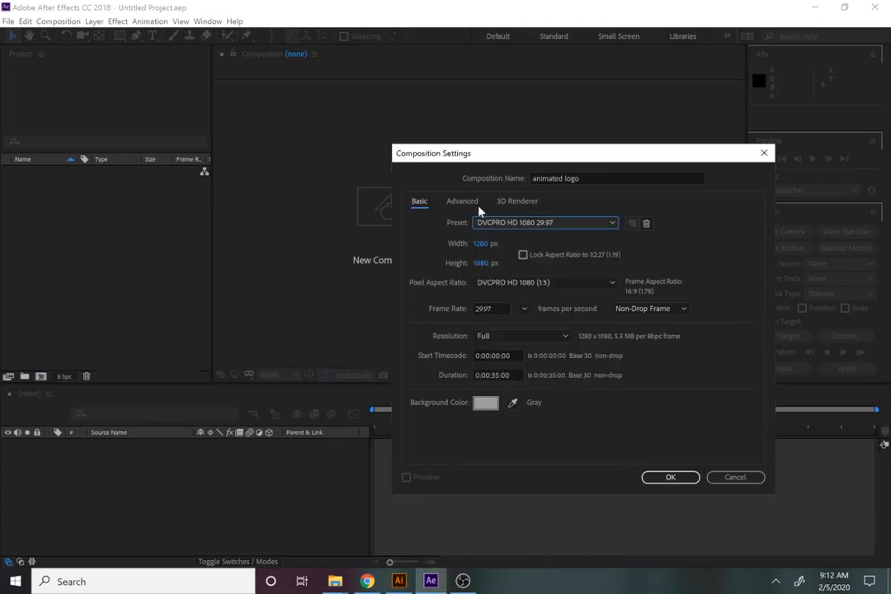
pyautogui.click(526, 230)
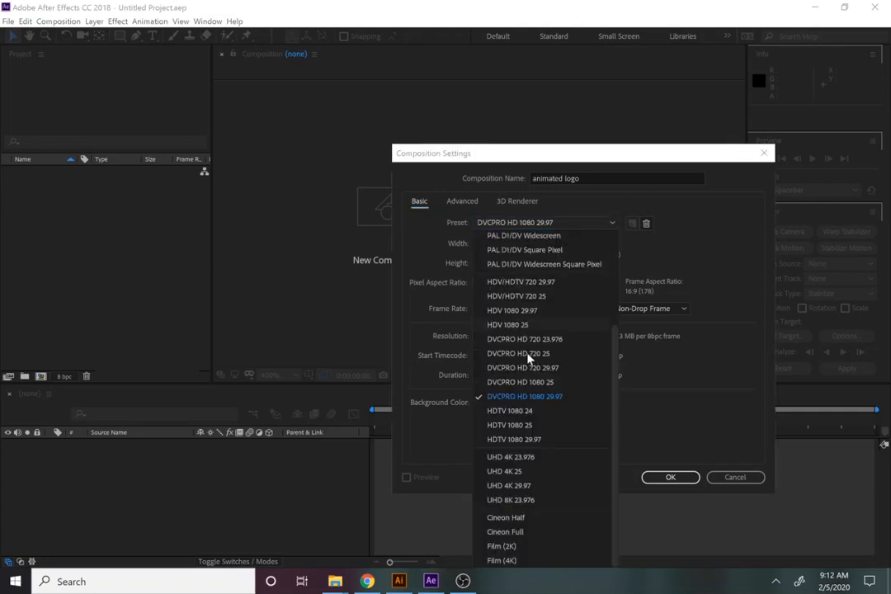
pyautogui.click(552, 443)
pyautogui.click(532, 230)
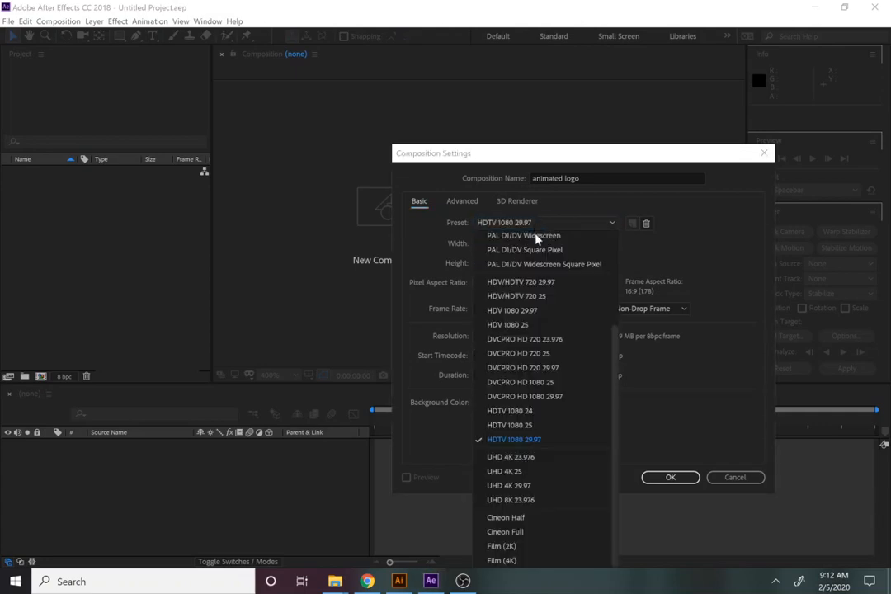
pyautogui.click(537, 442)
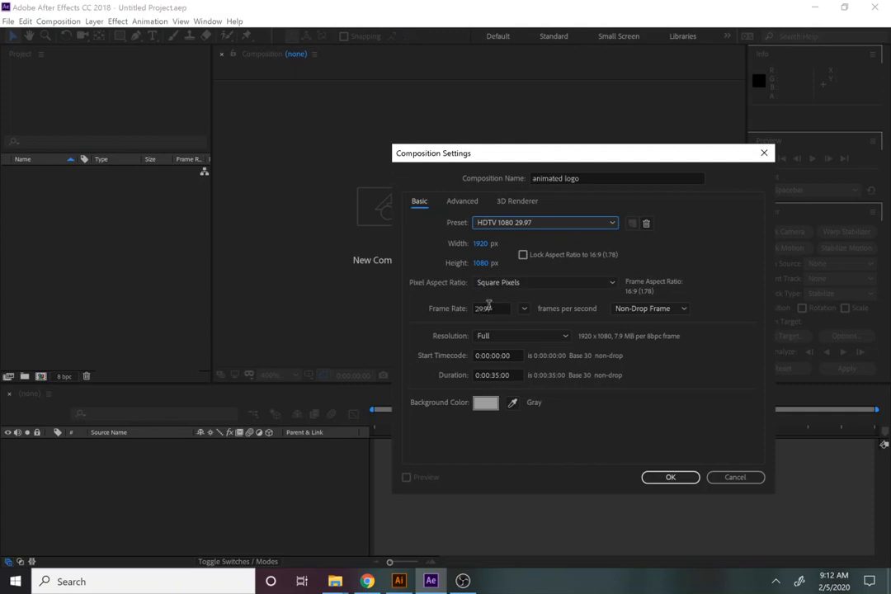
# Step: Set the composition's resolution to Half
pyautogui.click(511, 338)
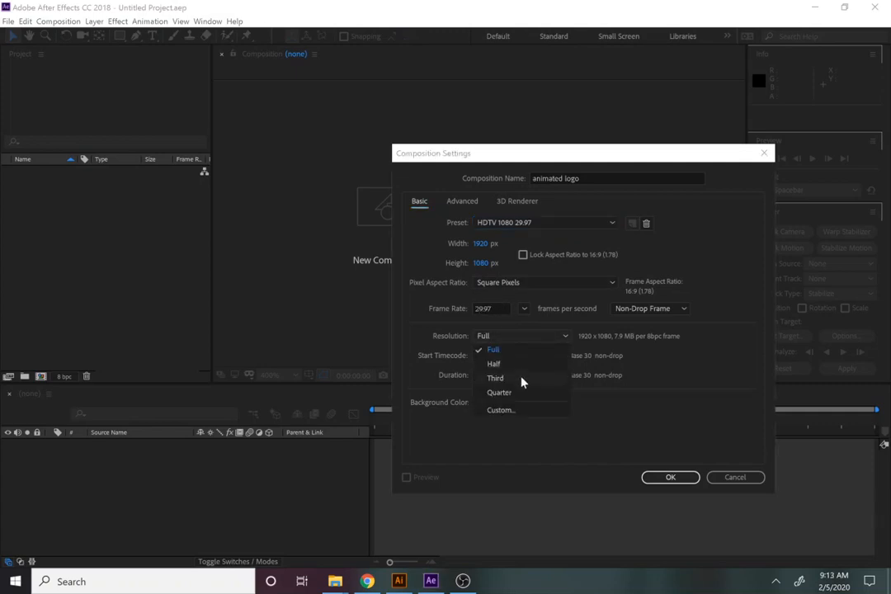
pyautogui.click(519, 393)
pyautogui.click(522, 340)
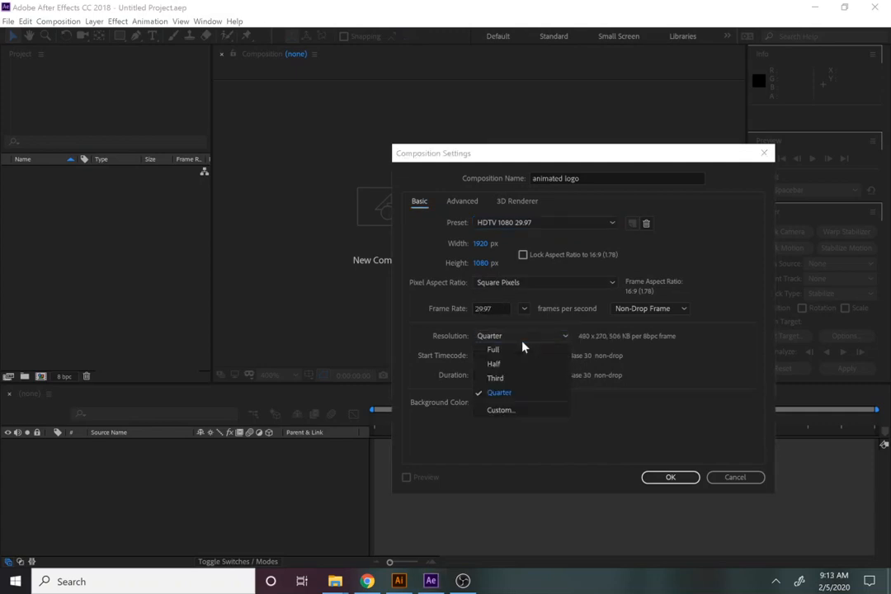
pyautogui.click(495, 364)
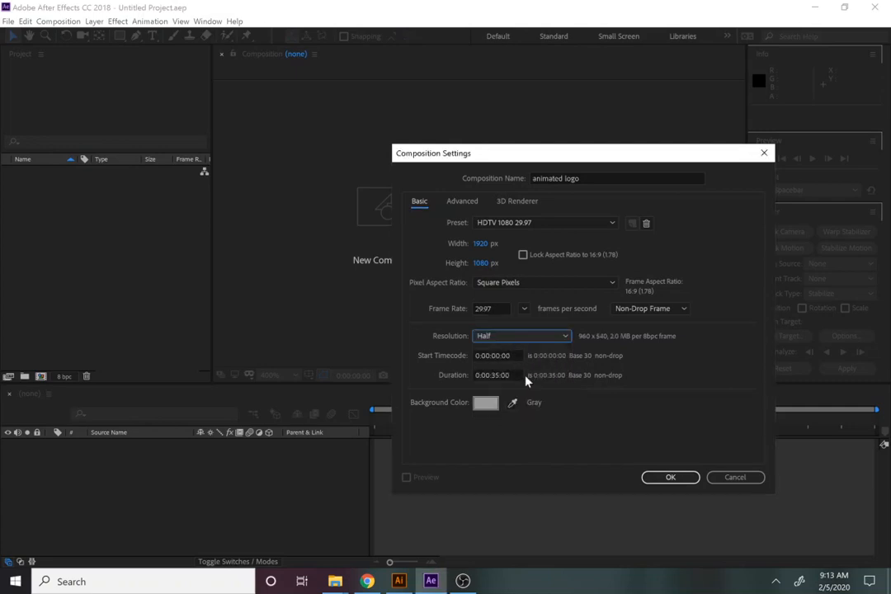
# Step: Set the composition's duration to 0:00:10:00
pyautogui.click(522, 375)
pyautogui.moveTo(522, 375); pyautogui.dragTo(496, 375)
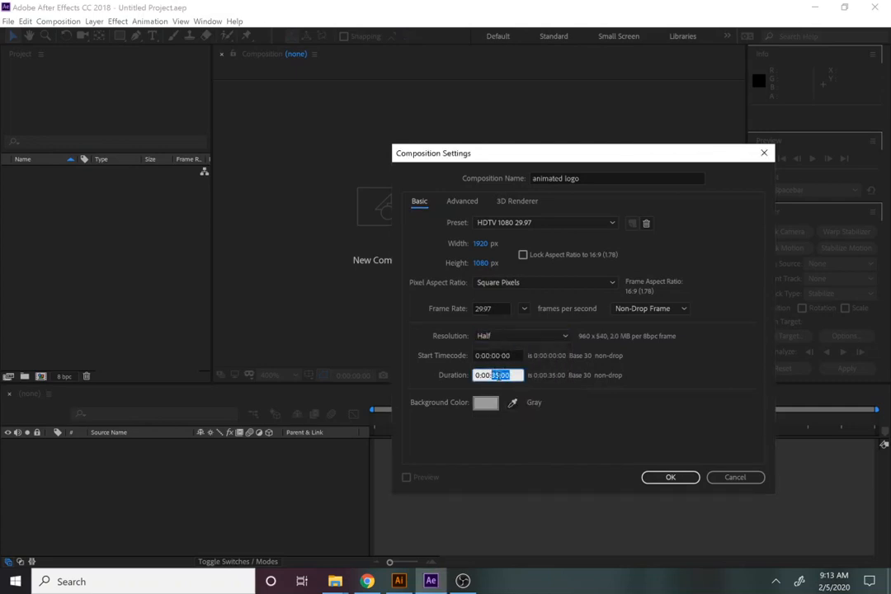
pyautogui.write('10;0')
pyautogui.moveTo(483, 375); pyautogui.dragTo(507, 376)
pyautogui.click(495, 375)
pyautogui.click(491, 376)
pyautogui.click(513, 377)
# Step: Try a sampled dark gray and a deep cyan (09788F) as the composition's background color
pyautogui.click(513, 402)
pyautogui.click(512, 385)
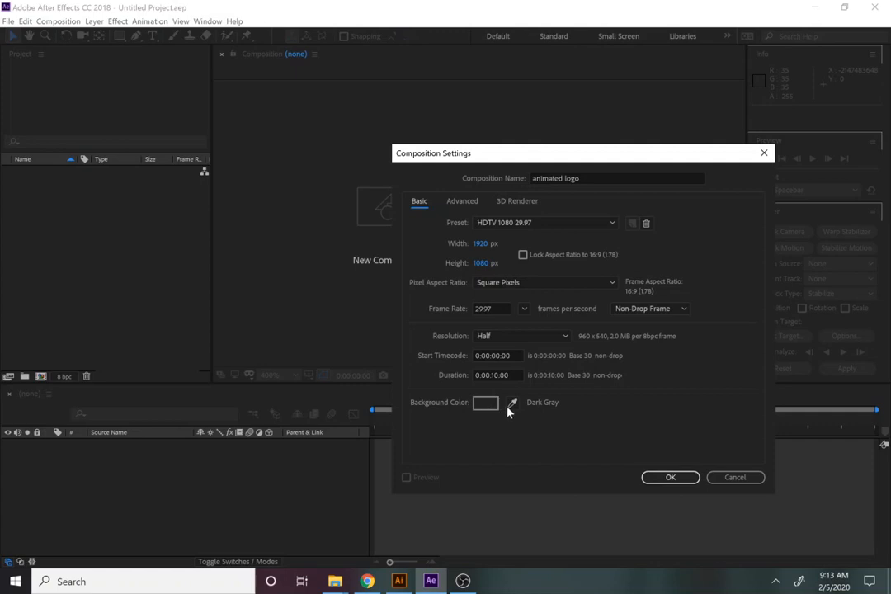
pyautogui.click(486, 404)
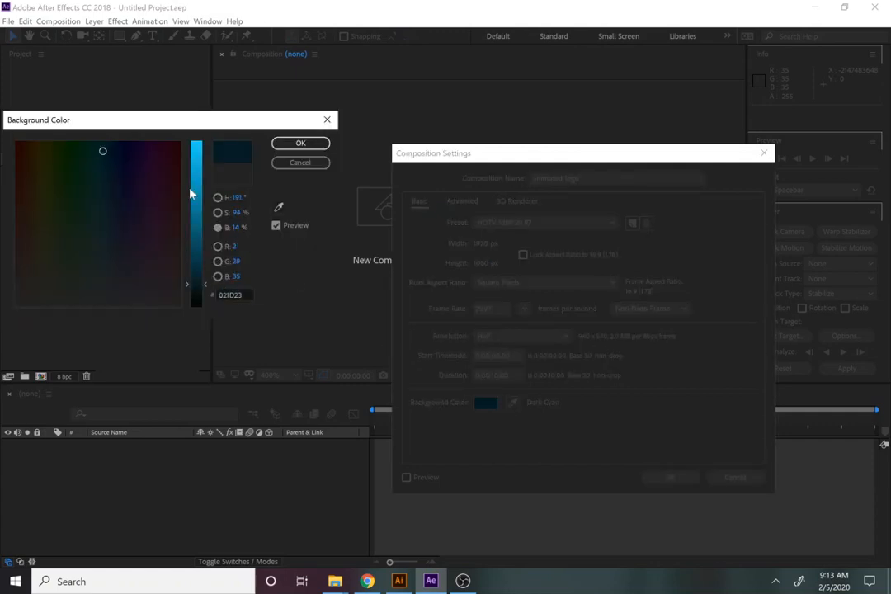
pyautogui.moveTo(203, 211); pyautogui.dragTo(167, 179)
pyautogui.click(300, 143)
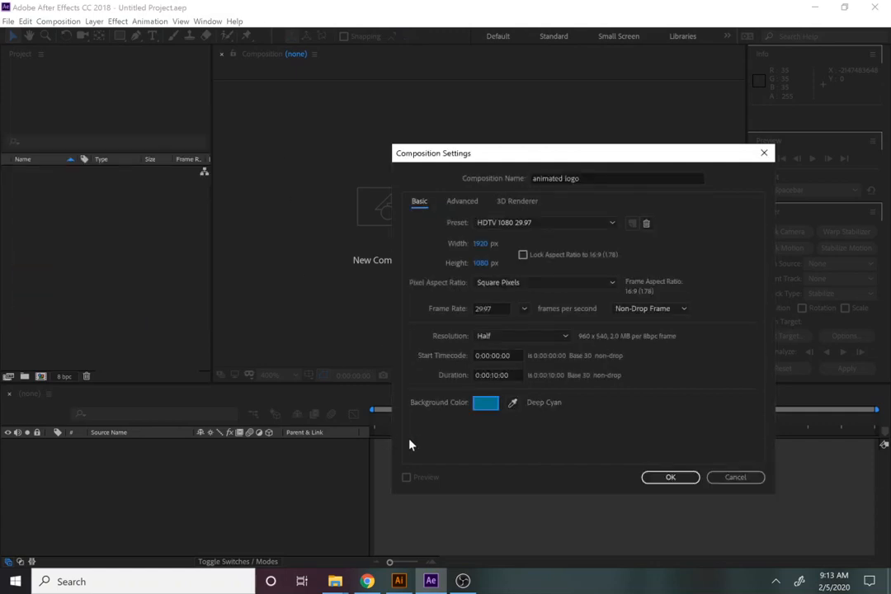
# Step: Set the background color to the pale gray 8D8E8F and create the composition
pyautogui.click(488, 404)
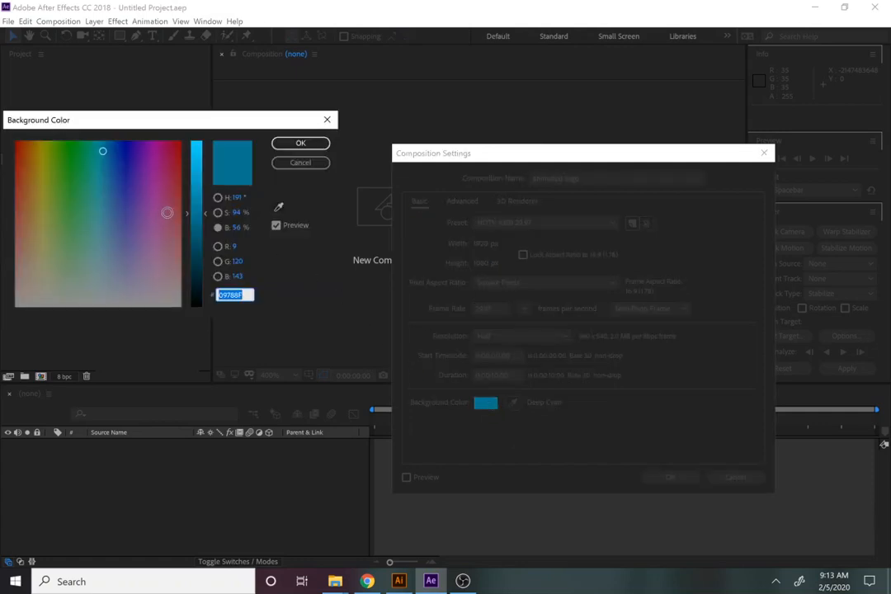
pyautogui.click(148, 285)
pyautogui.moveTo(143, 287); pyautogui.dragTo(116, 303)
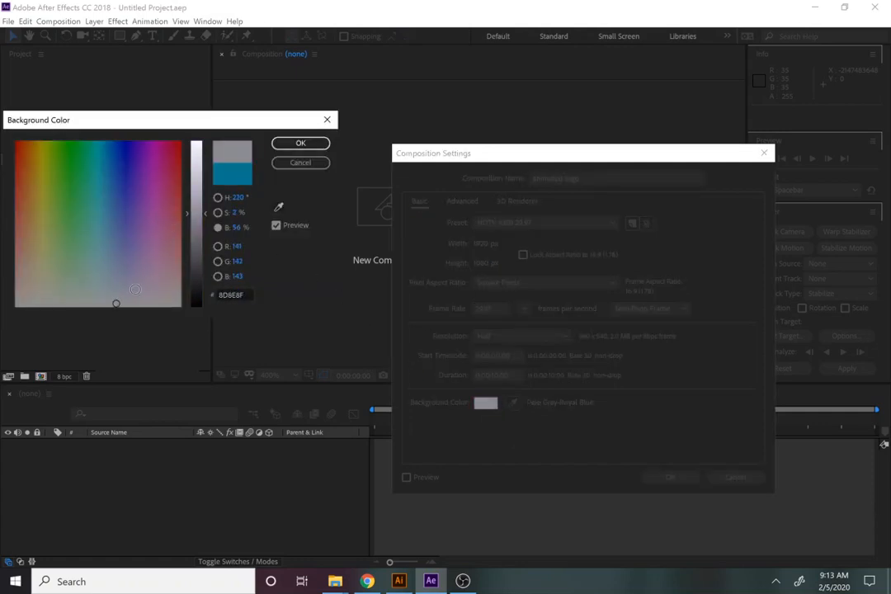
pyautogui.click(287, 145)
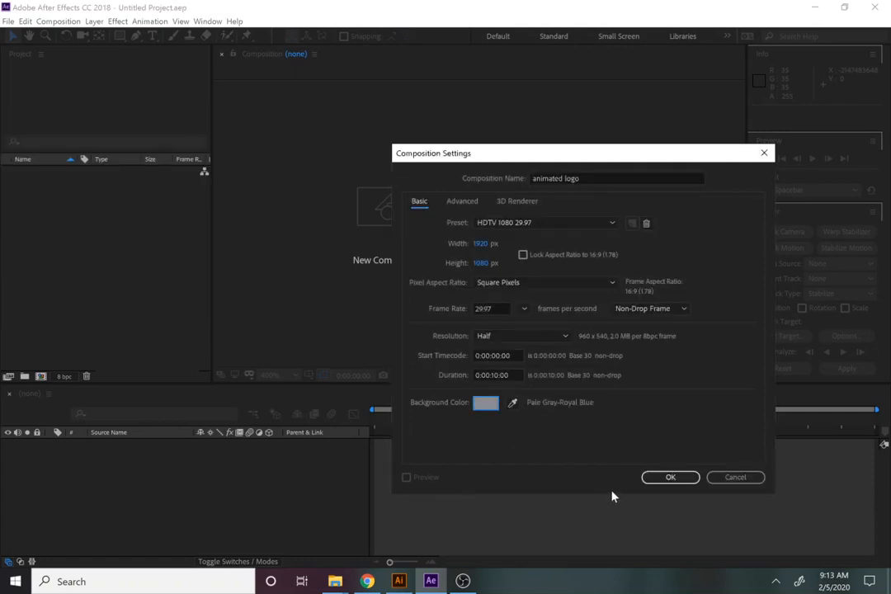
pyautogui.click(682, 480)
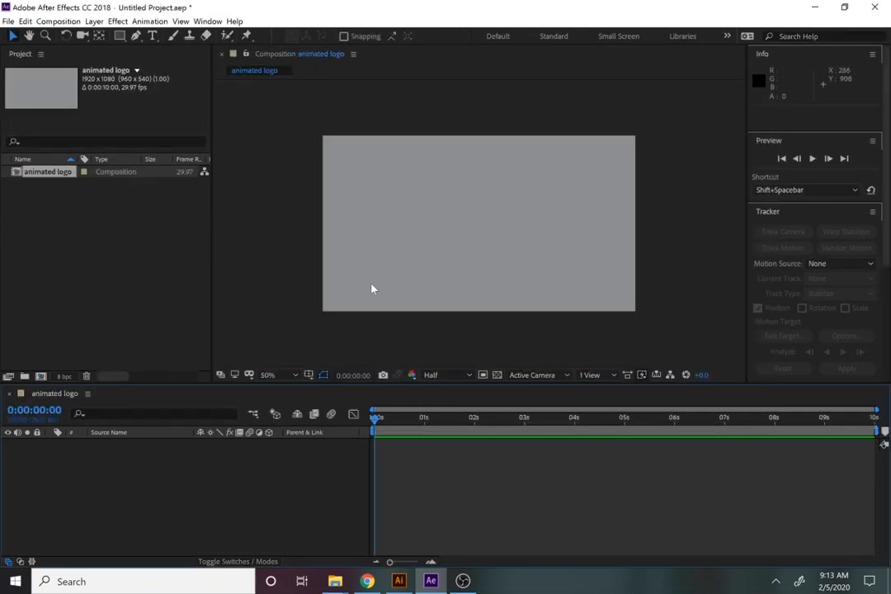
# Step: Change the workspace layout to Default
pyautogui.scroll(1, 504, 281)
pyautogui.scroll(-2, 504, 280)
pyautogui.scroll(1, 504, 281)
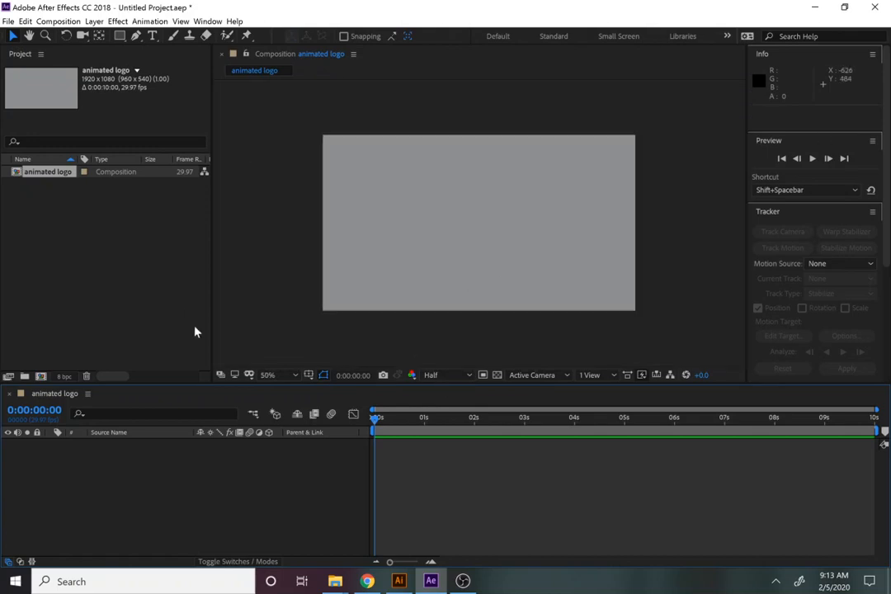
pyautogui.click(207, 21)
pyautogui.moveTo(219, 35)
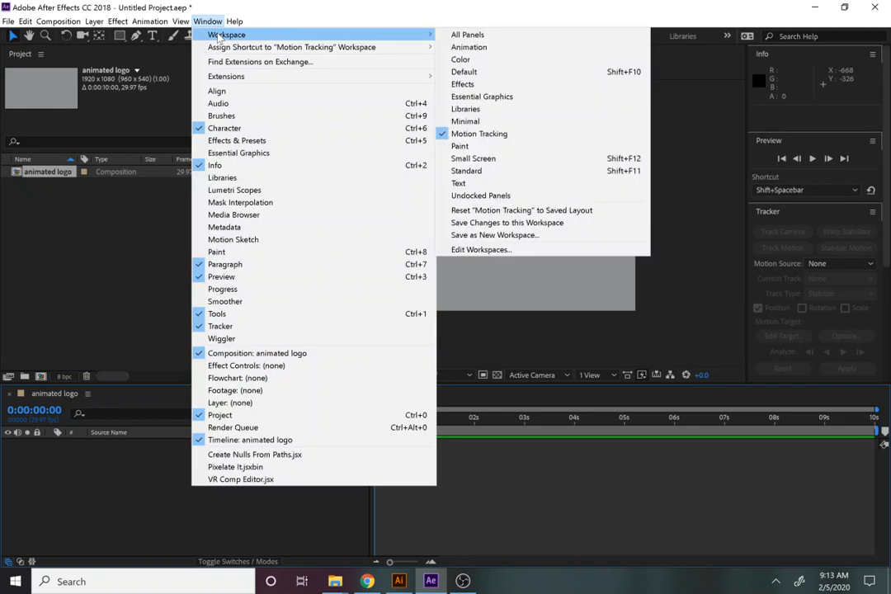
pyautogui.click(515, 75)
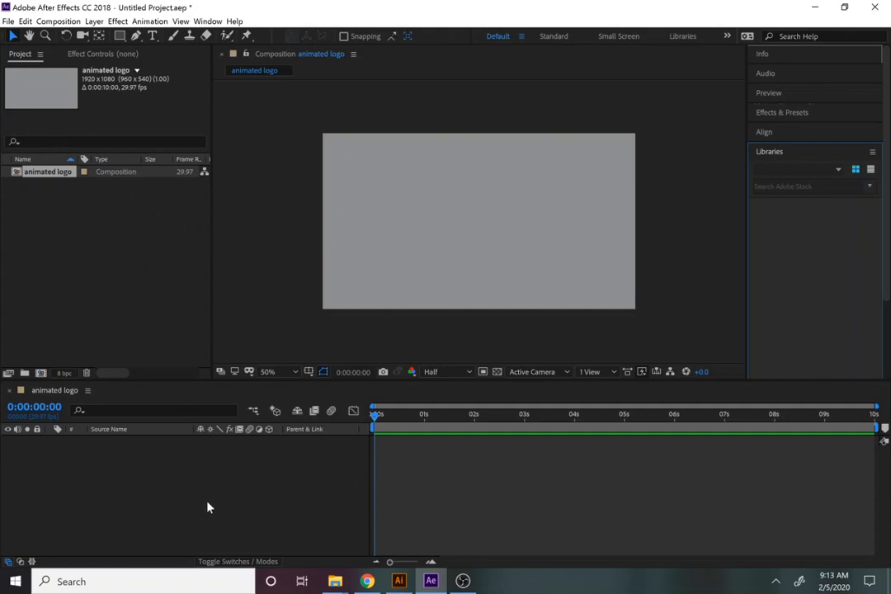
# Step: Switch to Illustrator and save the layered "animating logo.ai" file
pyautogui.click(399, 580)
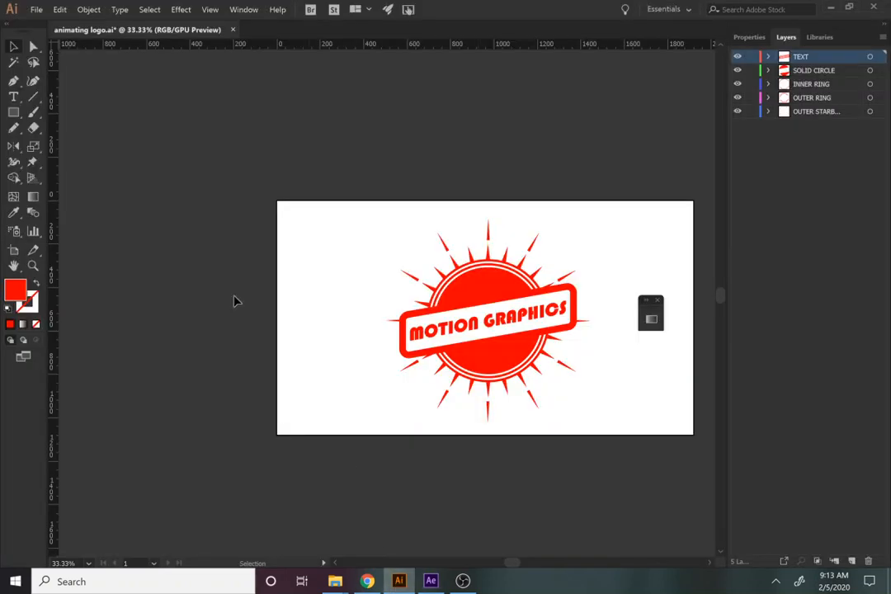
pyautogui.click(36, 10)
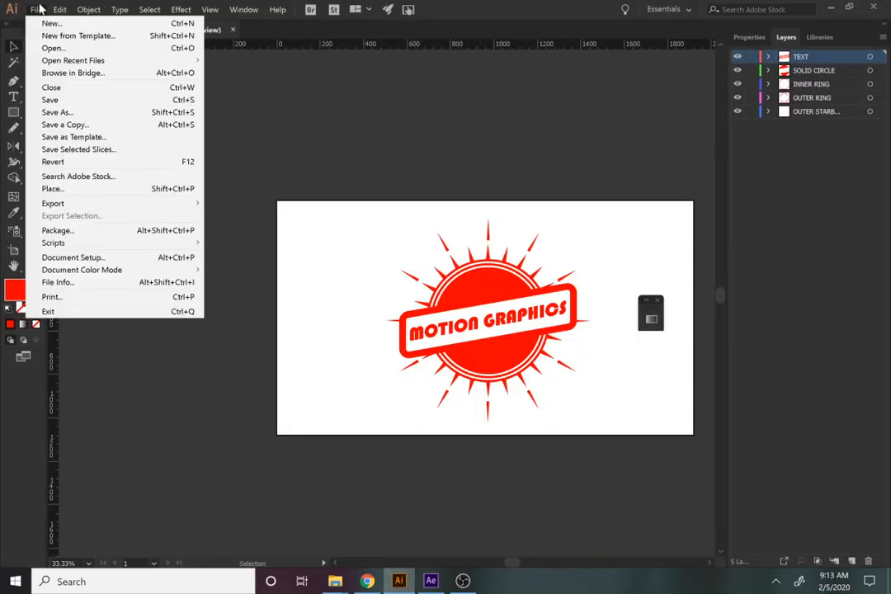
pyautogui.click(101, 104)
pyautogui.click(33, 10)
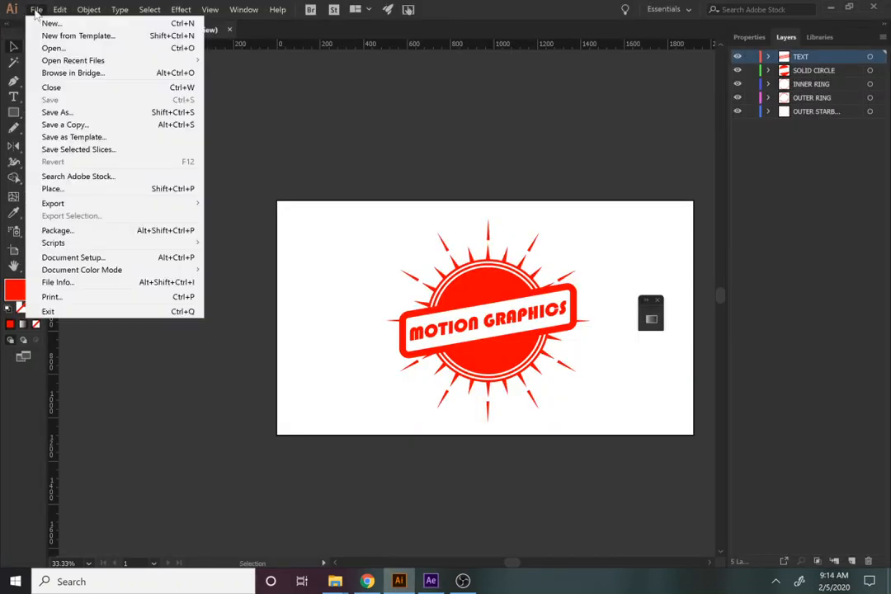
pyautogui.click(73, 112)
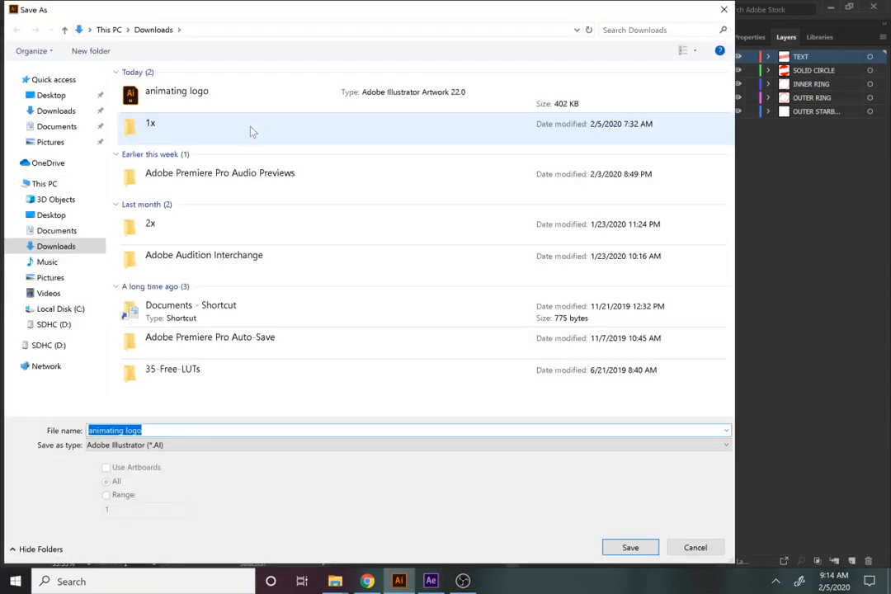
pyautogui.click(630, 547)
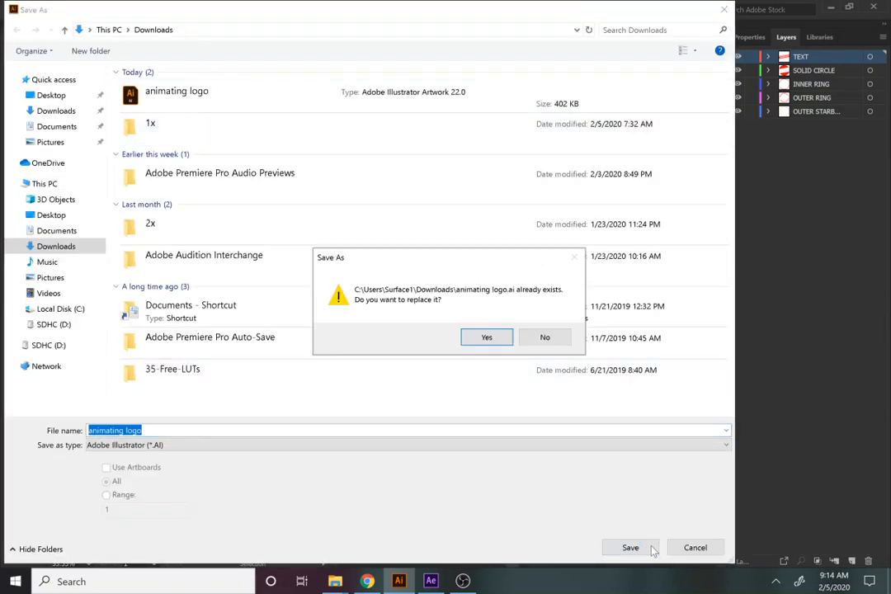
pyautogui.click(542, 339)
pyautogui.click(693, 547)
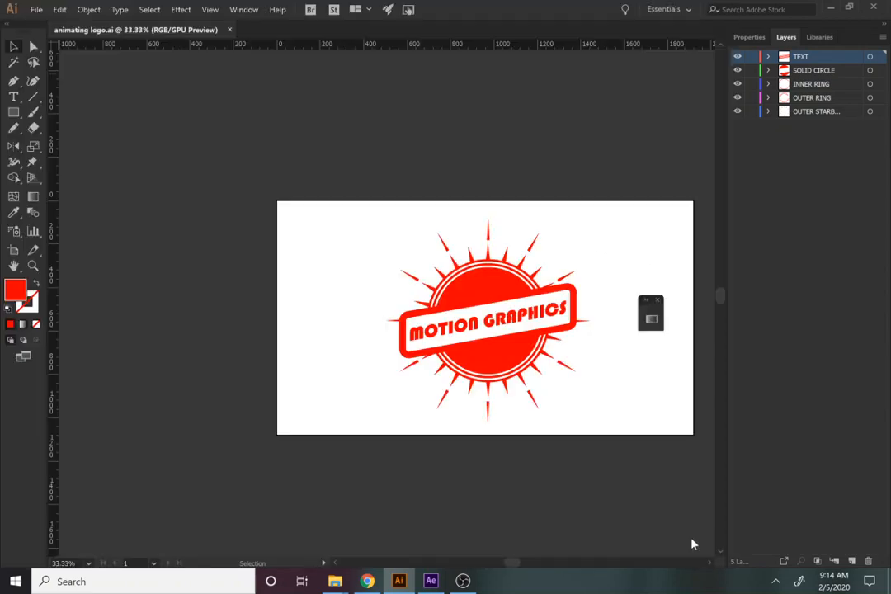
# Step: Switch to After Effects and bring up the Downloads folder beside its project items, with the animating logo file in reach
pyautogui.click(337, 582)
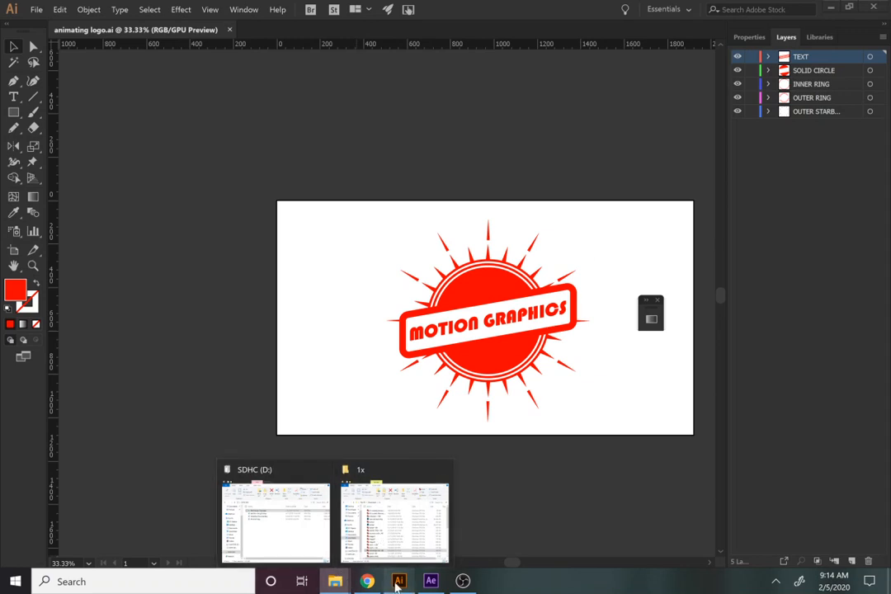
pyautogui.click(428, 584)
pyautogui.click(335, 581)
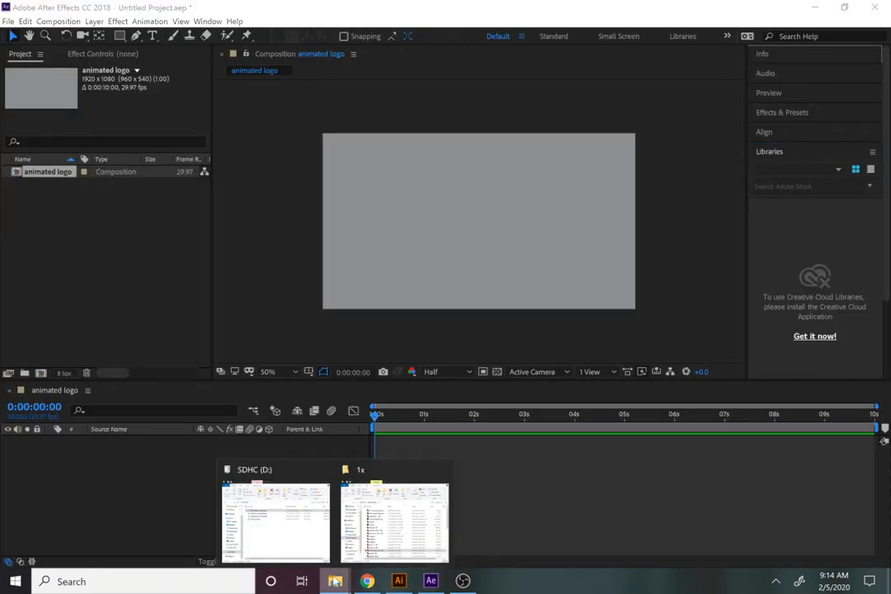
pyautogui.click(372, 533)
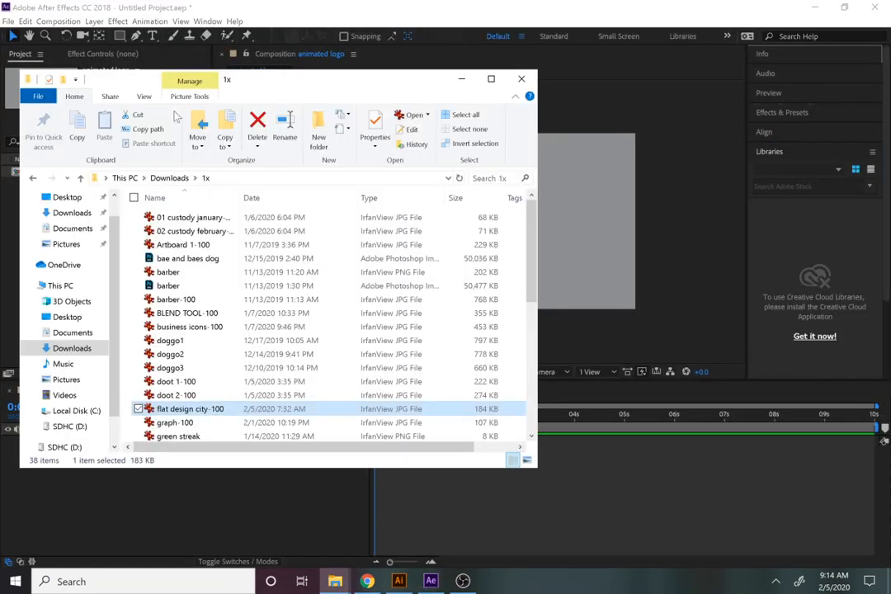
pyautogui.click(169, 178)
pyautogui.click(183, 313)
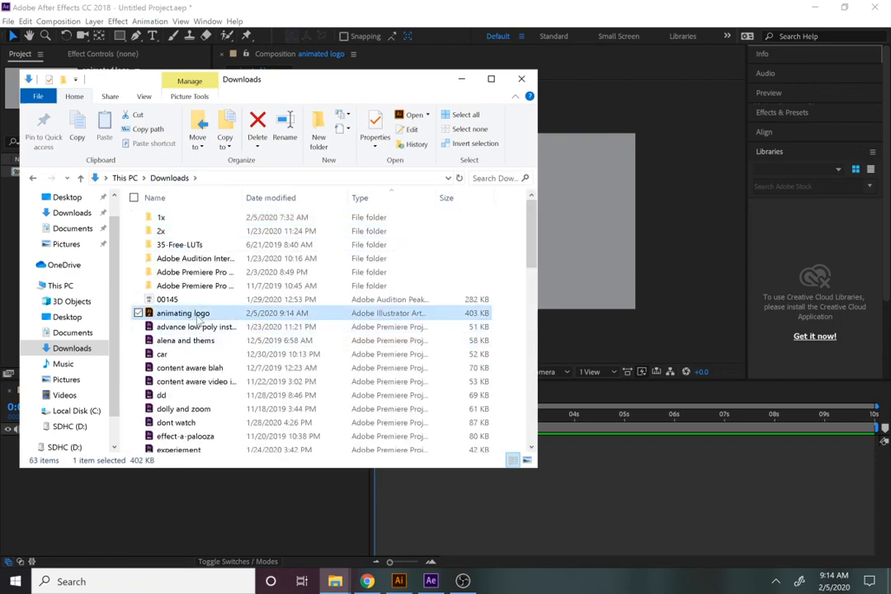
pyautogui.moveTo(183, 314); pyautogui.dragTo(142, 294)
pyautogui.moveTo(276, 80); pyautogui.dragTo(499, 98)
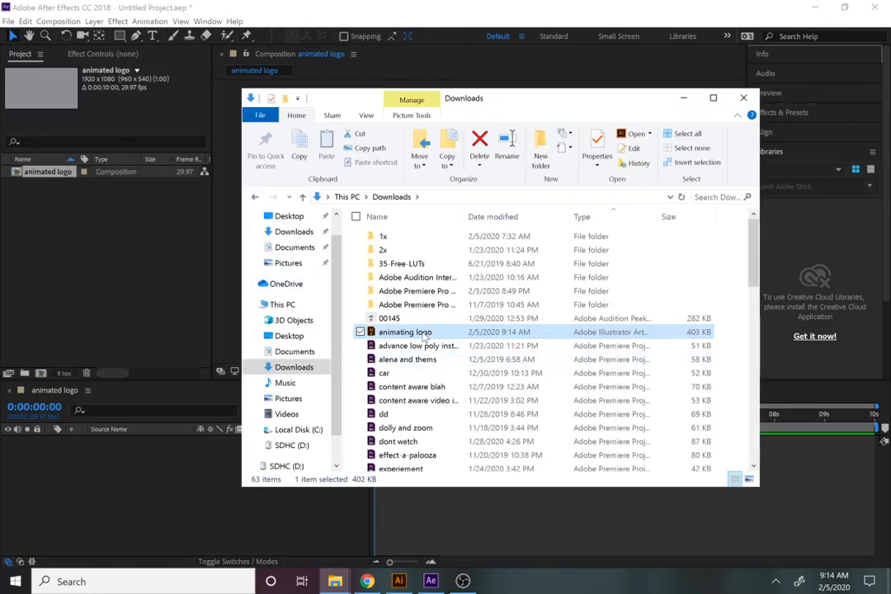
# Step: Import animating logo.ai into the project as a Composition with footage dimensions set to Document Size
pyautogui.moveTo(424, 332); pyautogui.dragTo(68, 270)
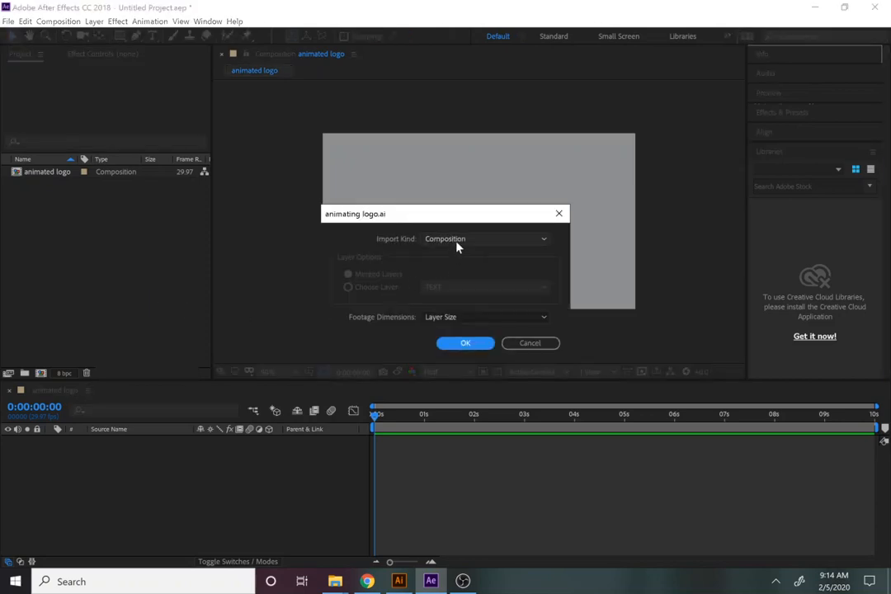
pyautogui.click(451, 319)
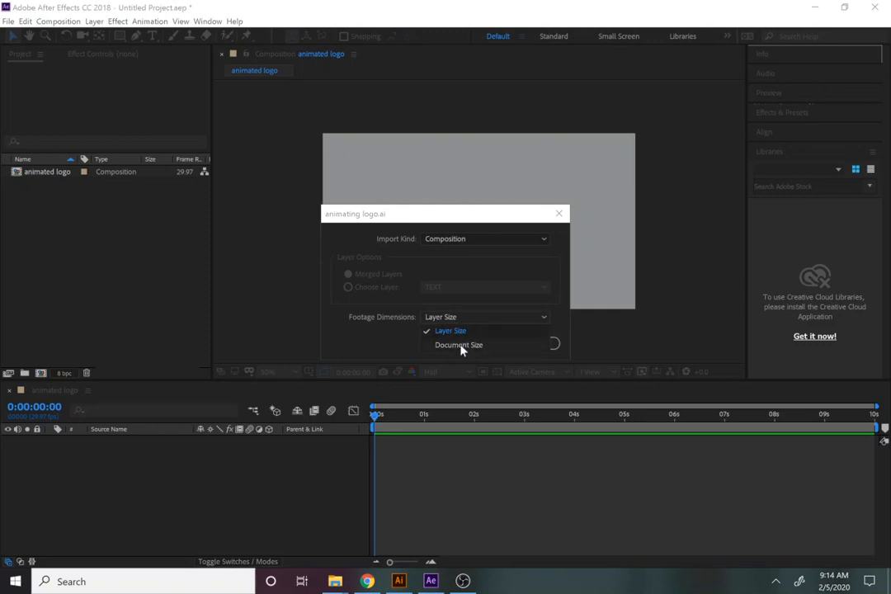
pyautogui.click(461, 346)
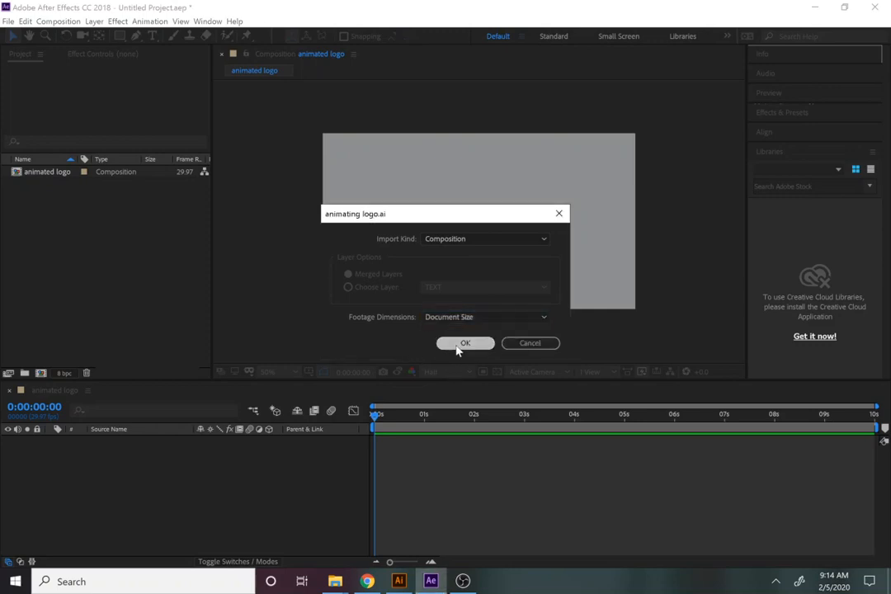
pyautogui.click(465, 343)
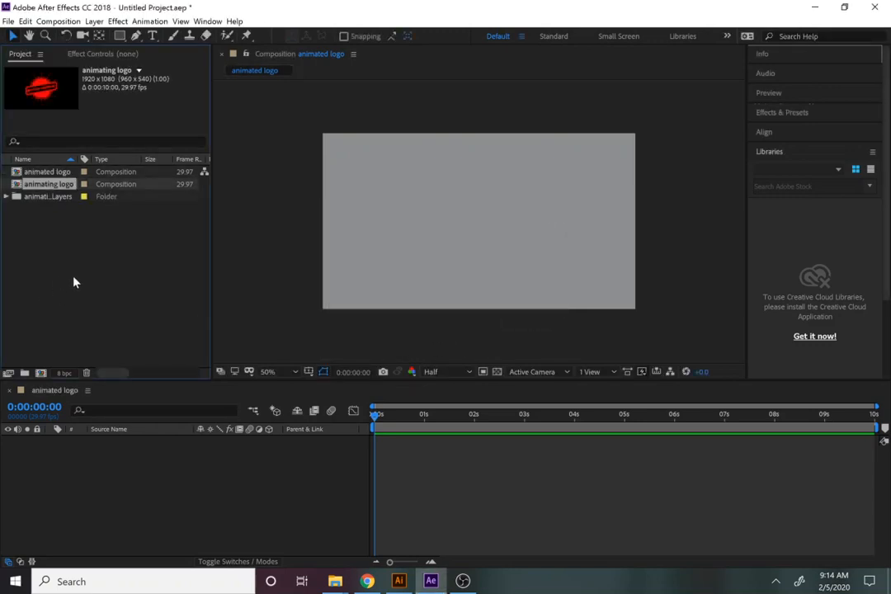
# Step: Add all five layers from the imported logo layers folder to the animated logo composition's timeline
pyautogui.click(5, 197)
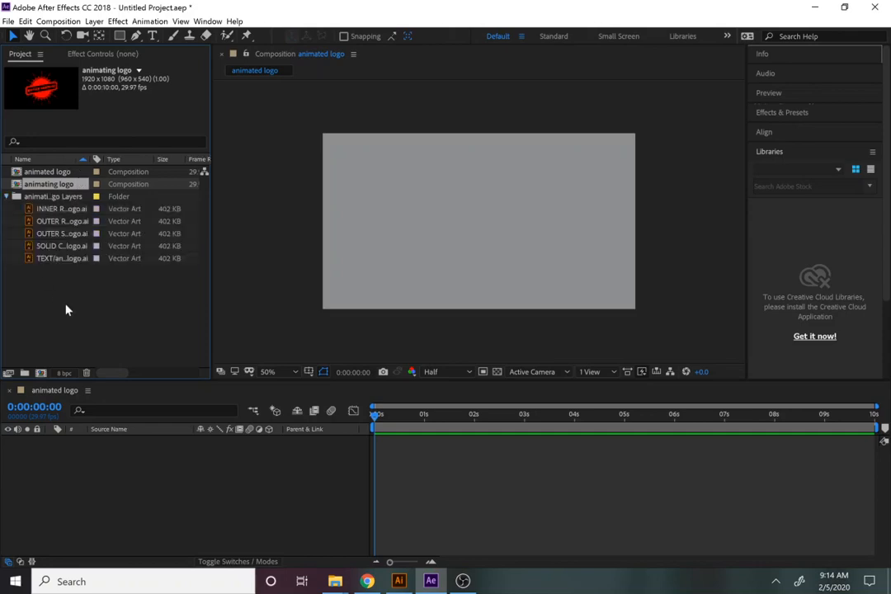
pyautogui.moveTo(50, 282); pyautogui.dragTo(102, 476)
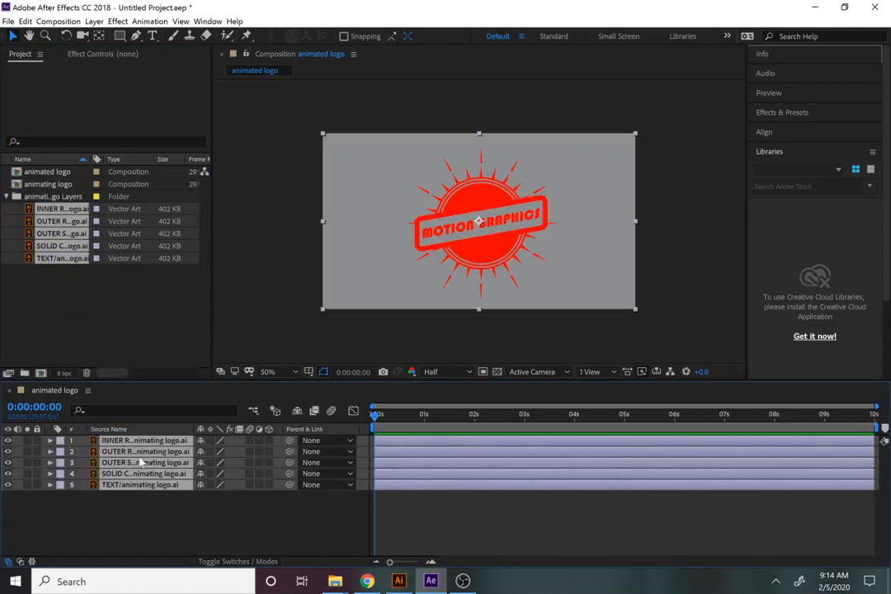
pyautogui.click(363, 361)
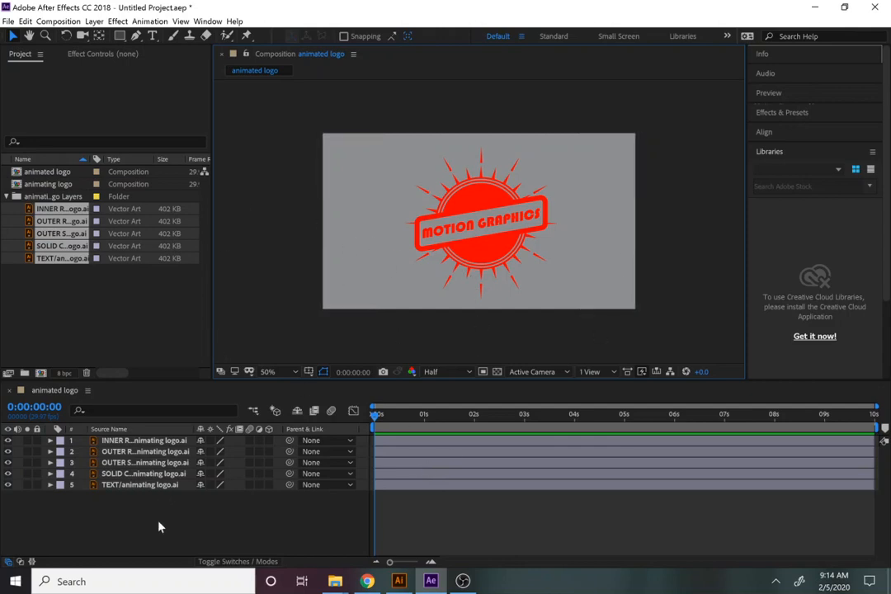
# Step: In the animated logo composition's settings, try a deep red (900000) background and settle on the gray 909090
pyautogui.click(72, 23)
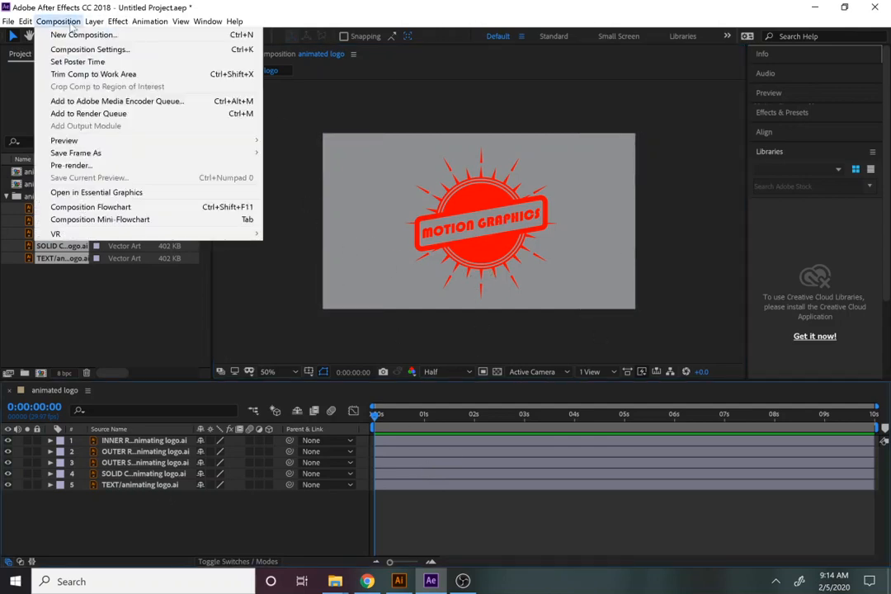
pyautogui.click(89, 50)
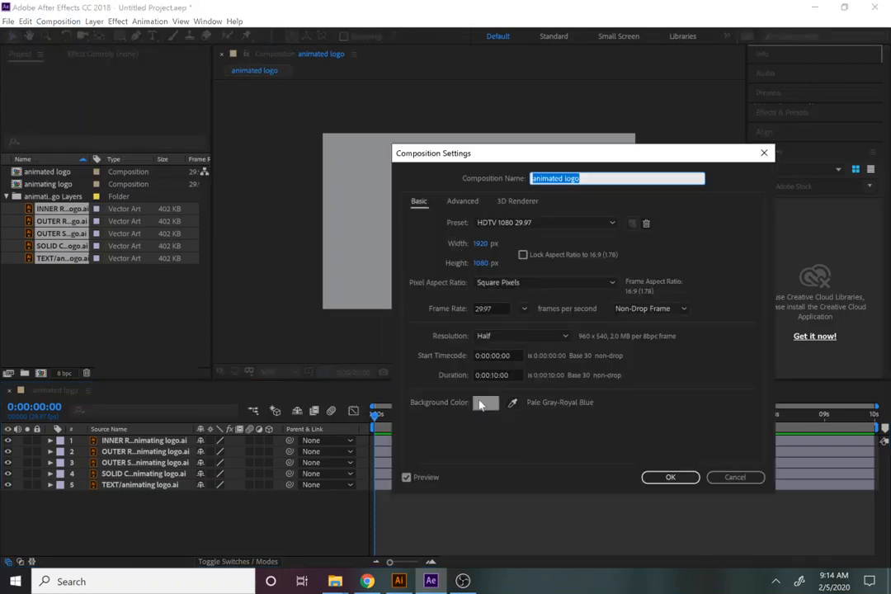
pyautogui.click(481, 405)
pyautogui.moveTo(128, 213); pyautogui.dragTo(281, 156)
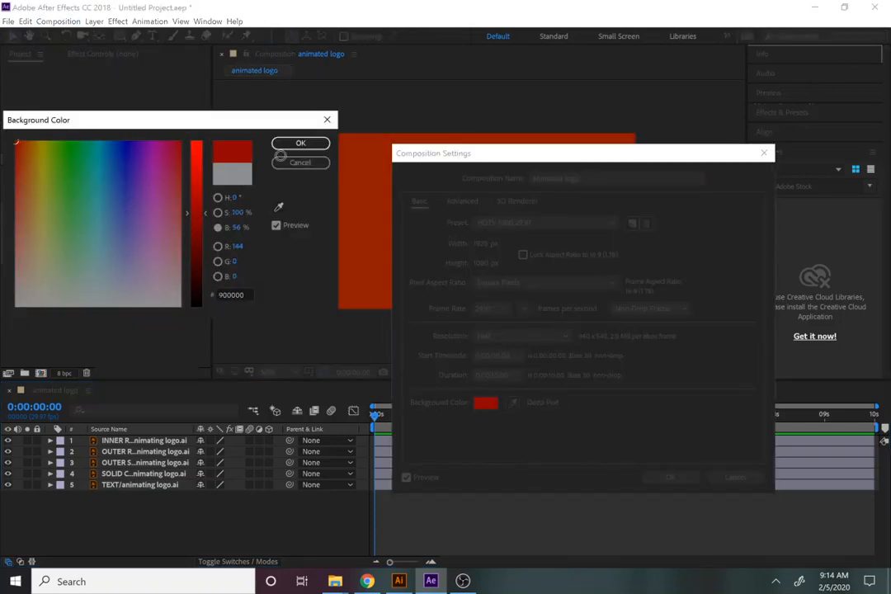
pyautogui.click(289, 143)
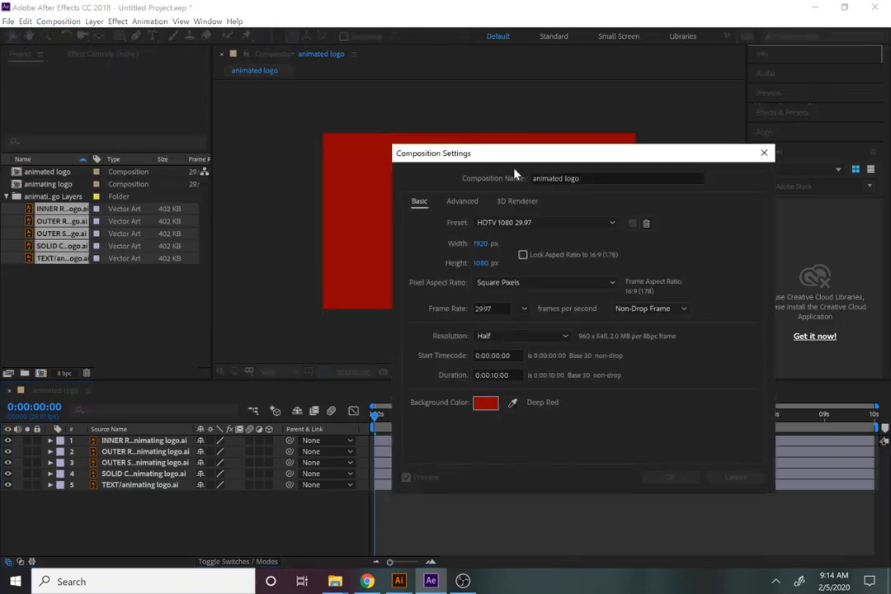
pyautogui.moveTo(515, 173); pyautogui.dragTo(478, 141)
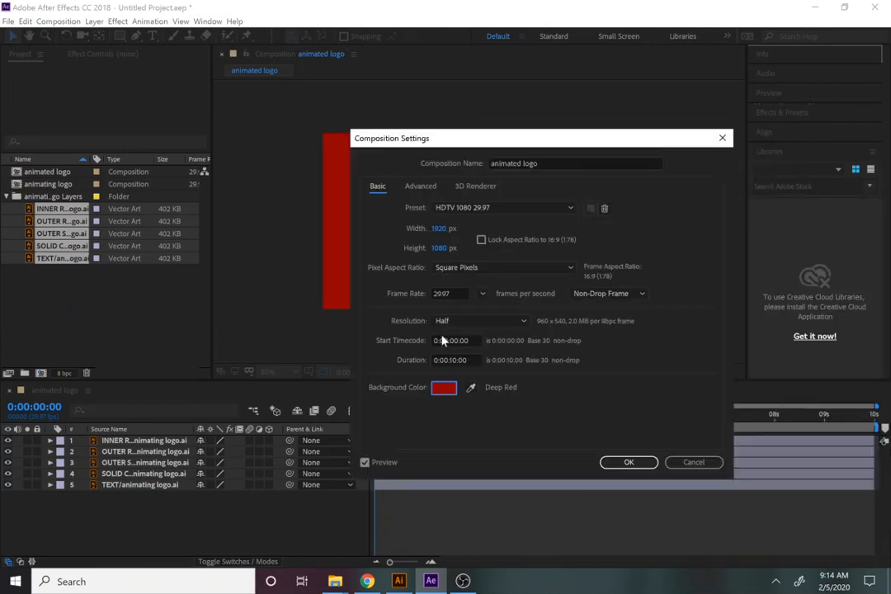
pyautogui.click(453, 392)
pyautogui.moveTo(140, 264); pyautogui.dragTo(98, 314)
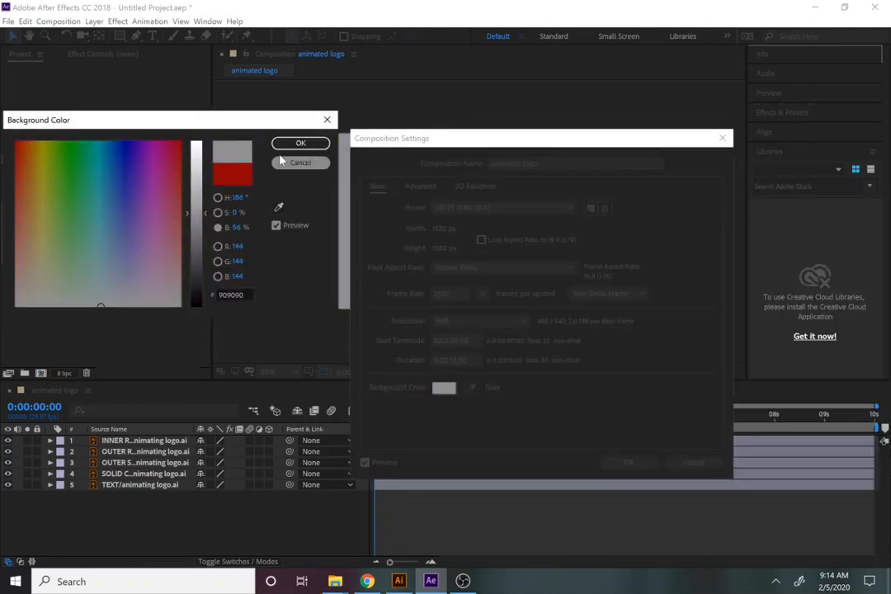
pyautogui.click(299, 145)
pyautogui.click(627, 463)
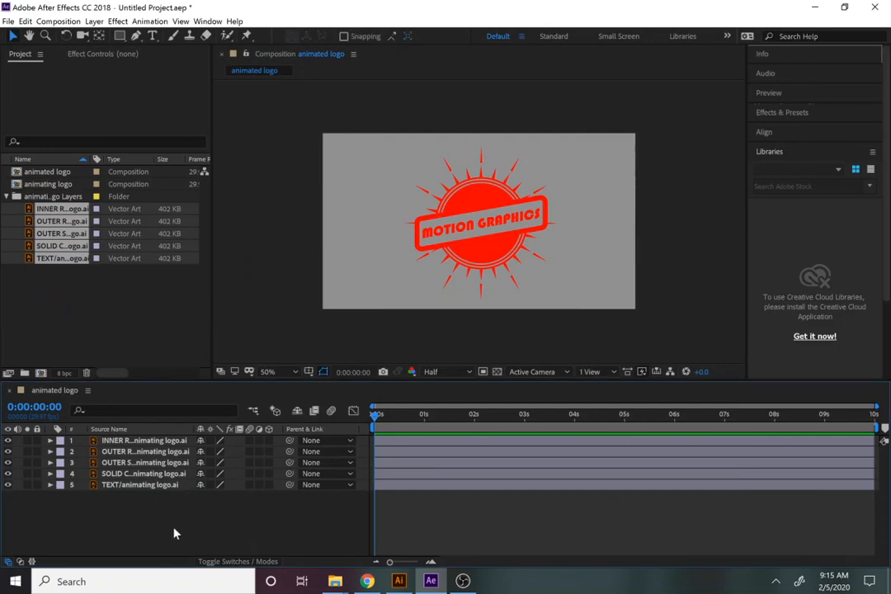
# Step: Show the Position property of all five logo layers and enable Position keyframing on the INNER RING layer at 0:00:00:00
pyautogui.press('p')
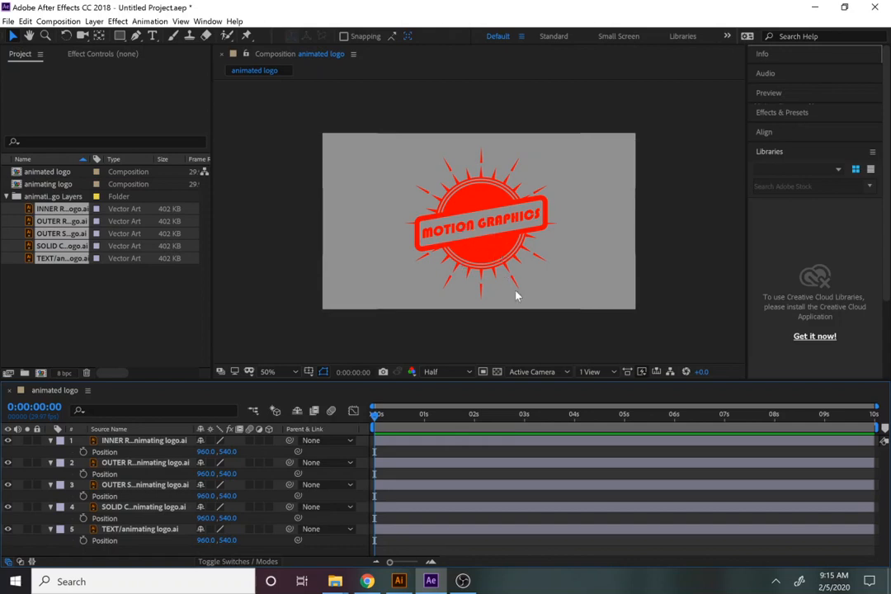
pyautogui.click(424, 415)
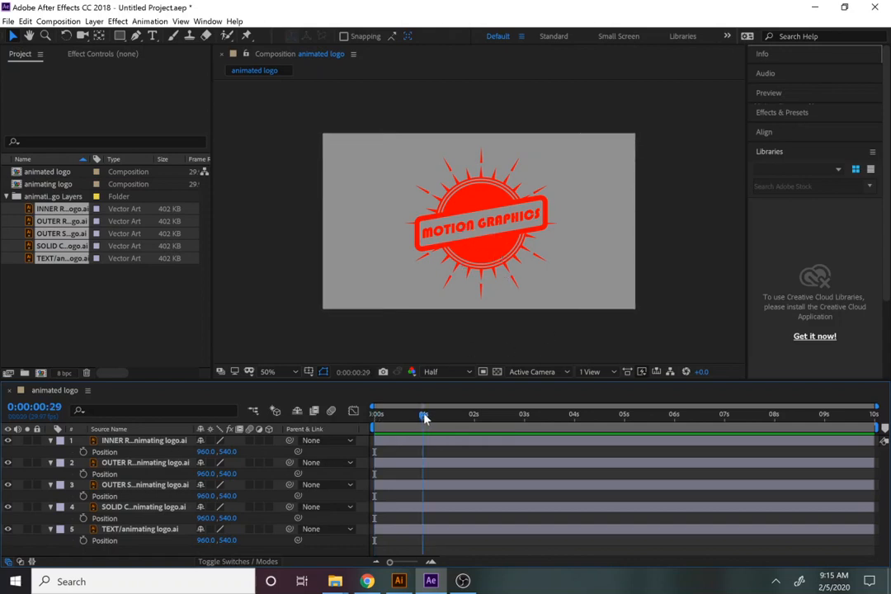
pyautogui.moveTo(423, 415); pyautogui.dragTo(326, 421)
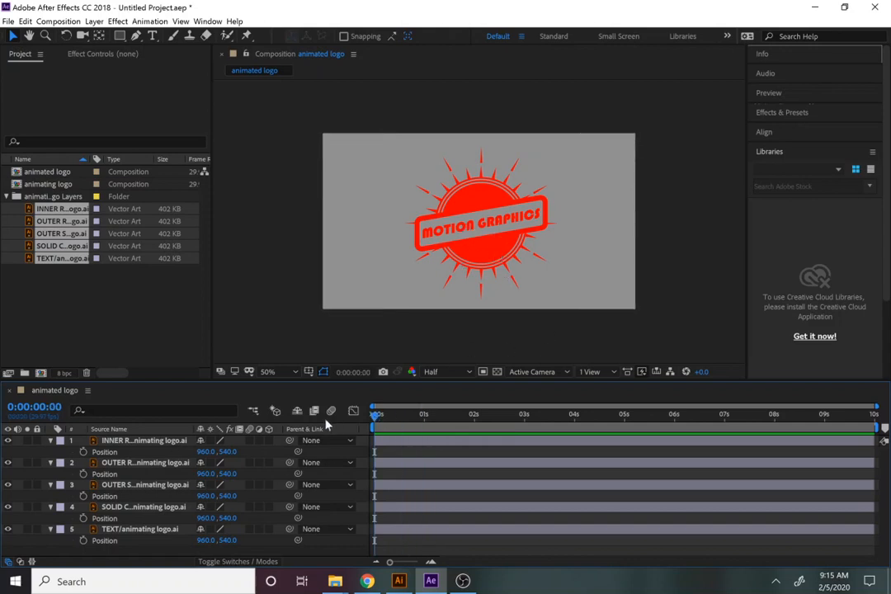
pyautogui.click(82, 452)
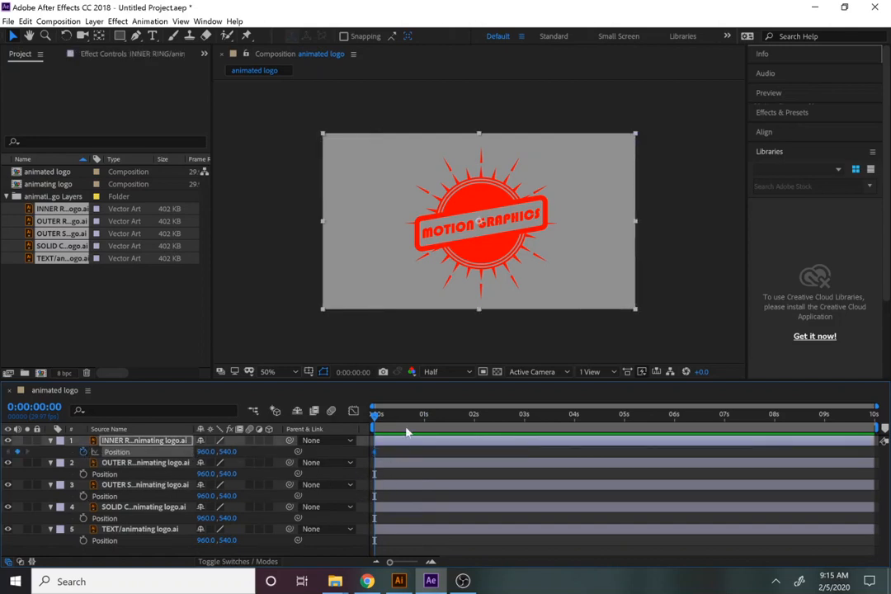
# Step: Add a second Position keyframe to the INNER RING layer at frame 10 and return to the start of the timeline
pyautogui.moveTo(378, 416)
pyautogui.mouseDown()
pyautogui.moveTo(403, 420)
pyautogui.moveTo(393, 421)
pyautogui.mouseUp()
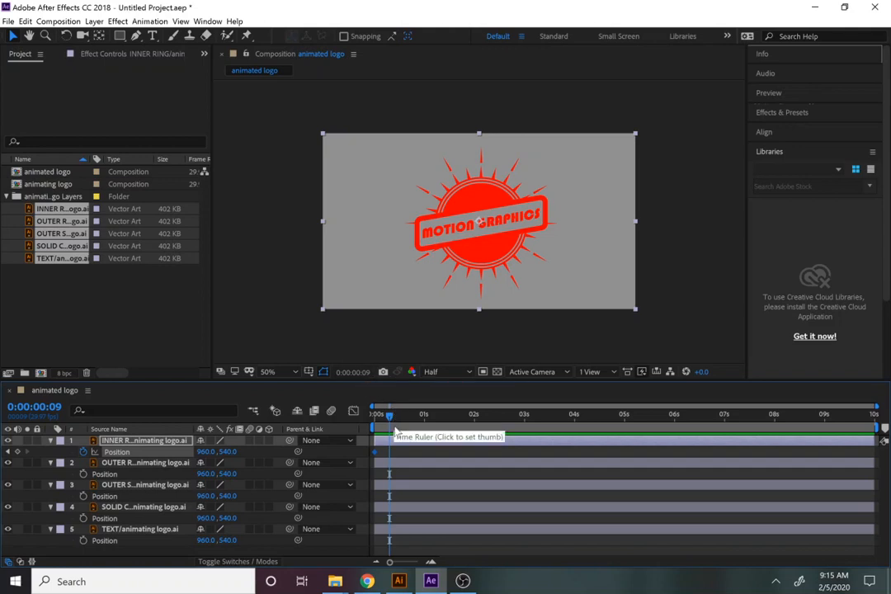
pyautogui.moveTo(391, 416); pyautogui.dragTo(388, 418)
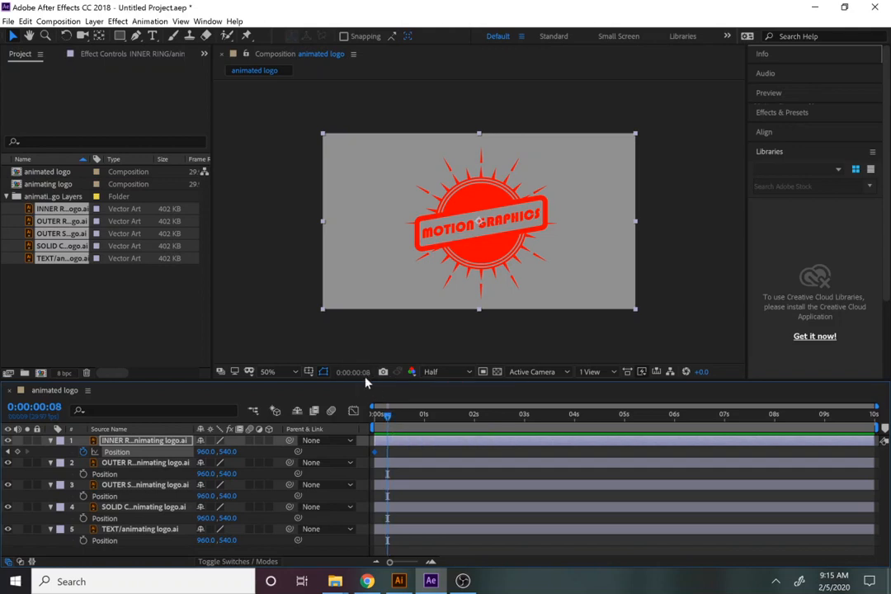
pyautogui.click(432, 563)
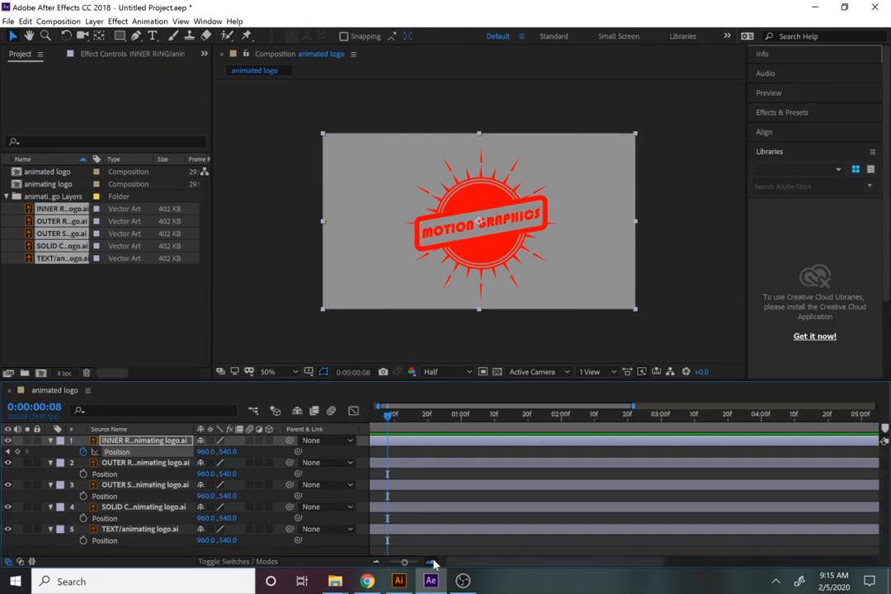
pyautogui.click(433, 563)
pyautogui.moveTo(389, 417); pyautogui.dragTo(413, 417)
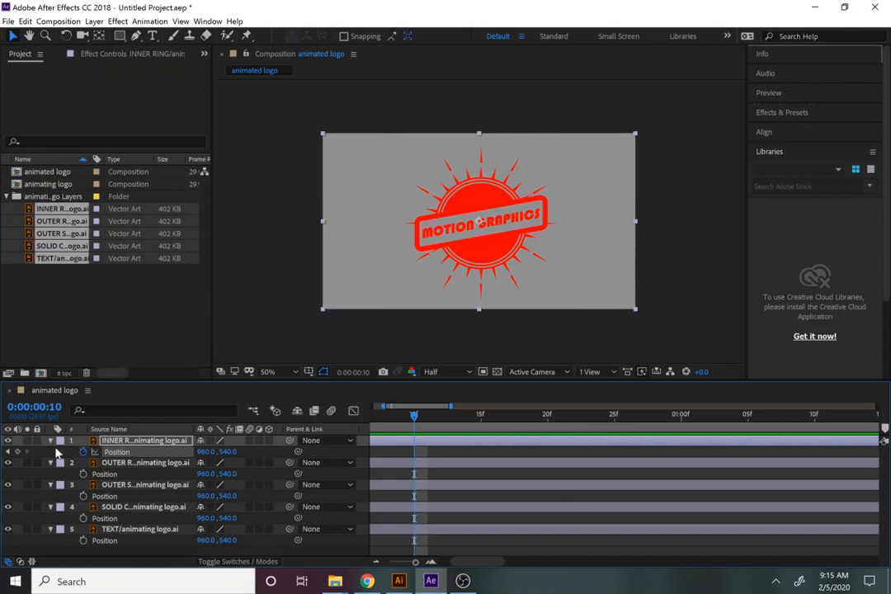
pyautogui.click(18, 451)
pyautogui.moveTo(418, 423); pyautogui.dragTo(306, 427)
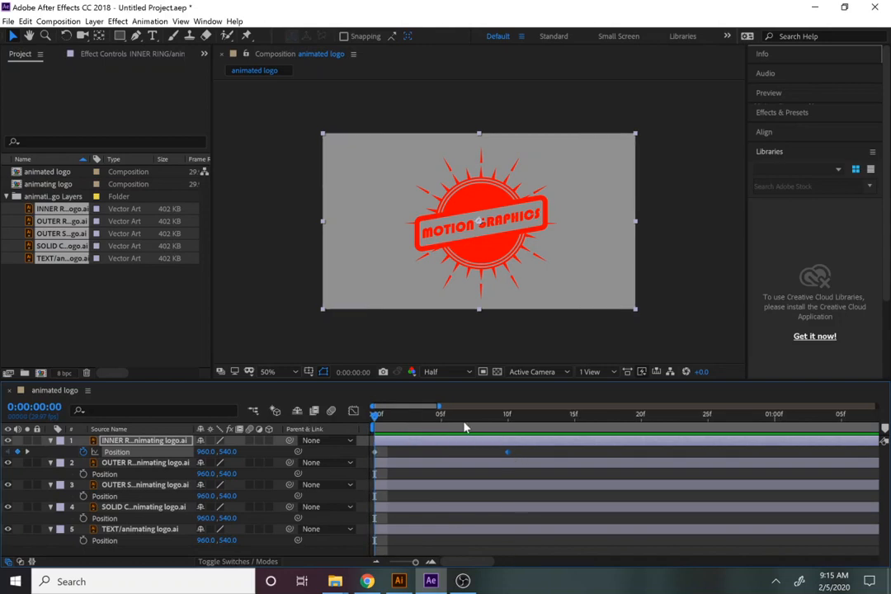
# Step: Move the INNER RING's second Position keyframe to frame 8 and set its starting Position to 960, 1340
pyautogui.moveTo(508, 454); pyautogui.dragTo(480, 452)
pyautogui.moveTo(204, 454); pyautogui.dragTo(627, 437)
pyautogui.hotkey('ctrl', 'z')
pyautogui.moveTo(230, 453); pyautogui.dragTo(779, 422)
# Step: Play back the INNER RING's upward movement and check the frame just past its final keyframe
pyautogui.press('space')
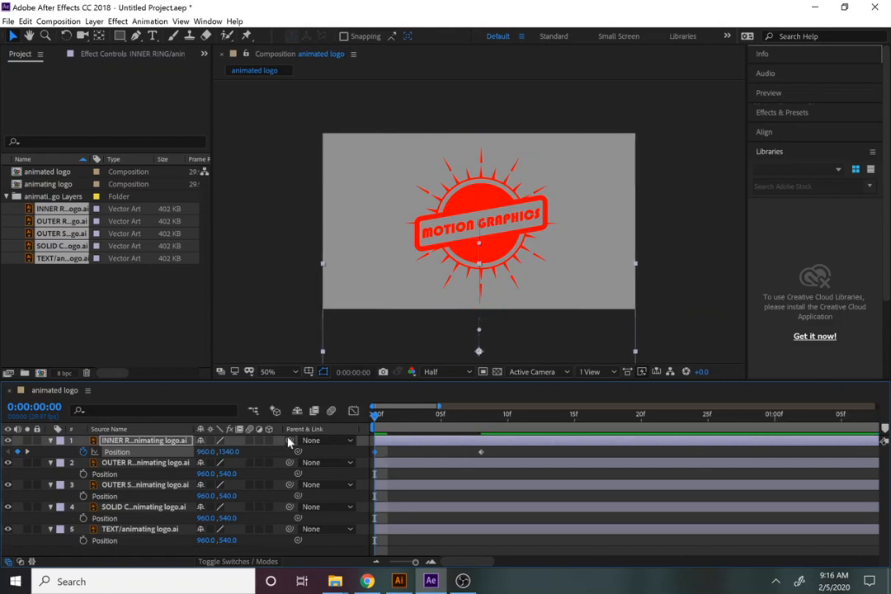
pyautogui.press('space')
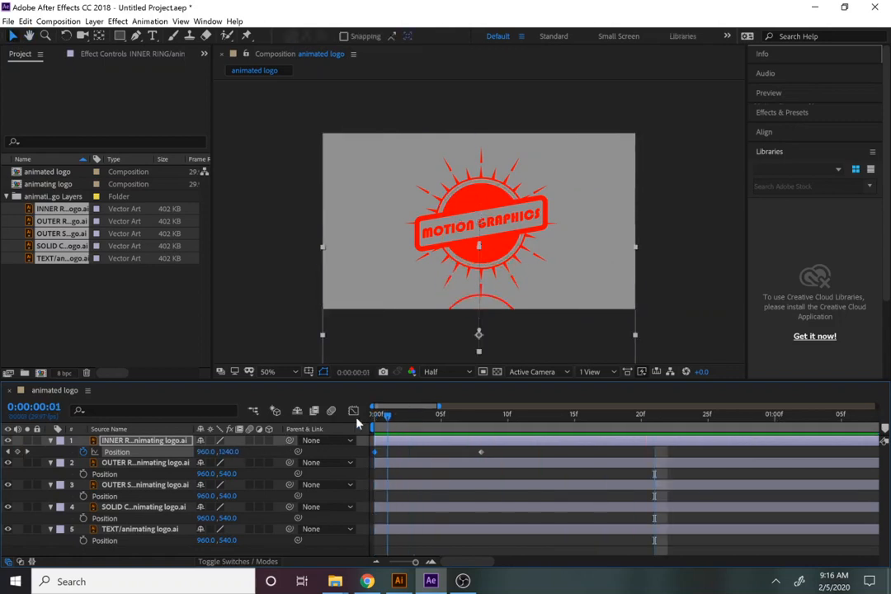
pyautogui.click(521, 415)
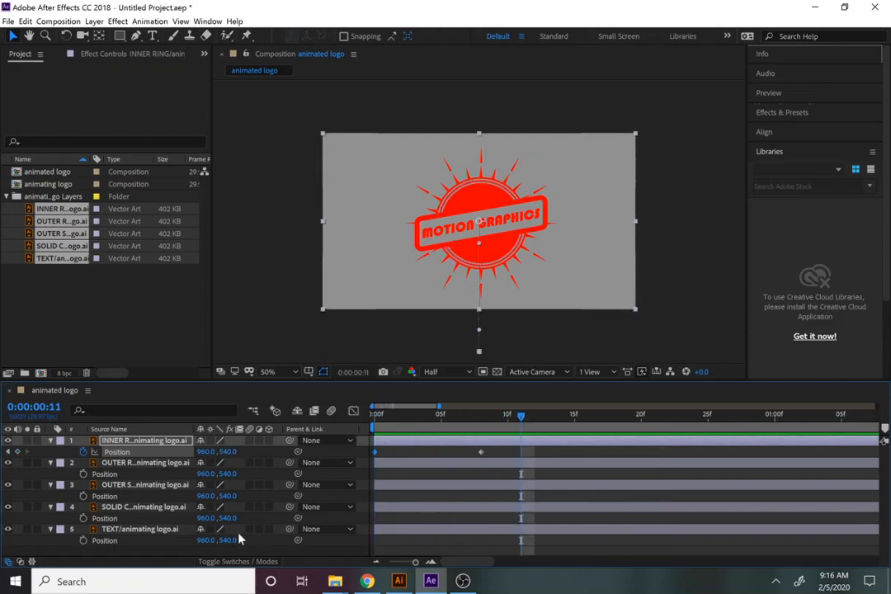
# Step: Undo the INNER RING's Position changes back to its single keyframe at the start
pyautogui.press('Home')
pyautogui.hotkey('ctrl', 'z')
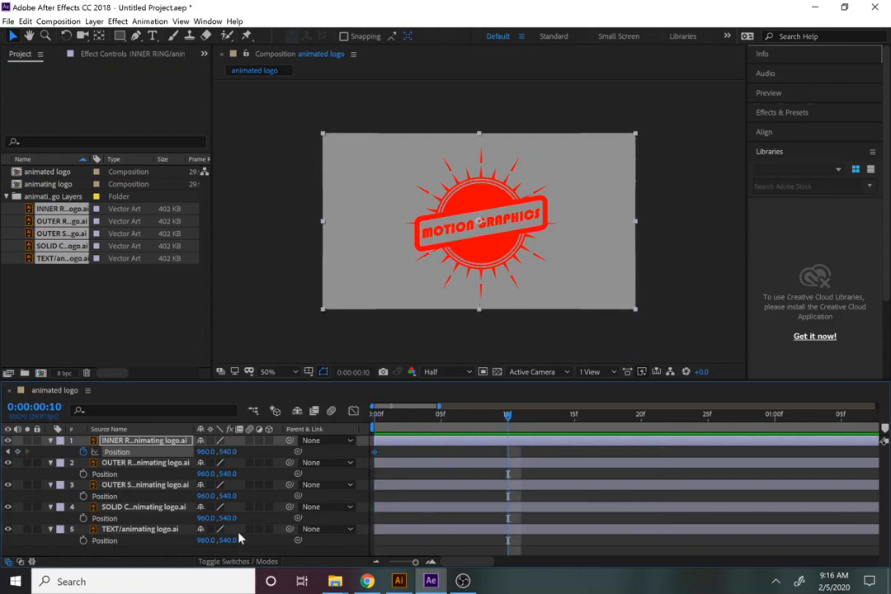
# Step: Undo the INNER RING's remaining Position keyframe and add Position keyframes to all five layers at frames 0 and 8
pyautogui.hotkey('ctrl', 'z')
pyautogui.click(136, 442)
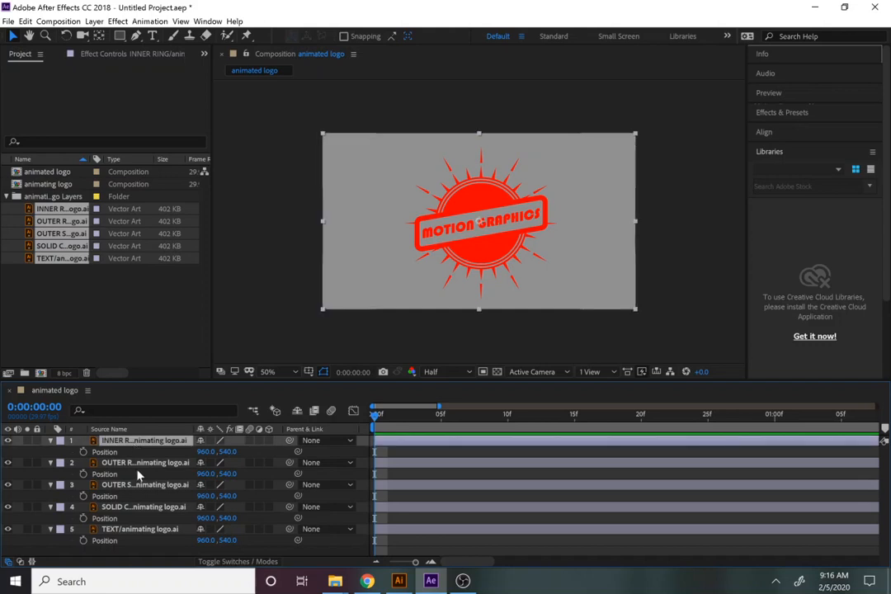
pyautogui.keyDown('shift'); pyautogui.click(147, 530); pyautogui.keyUp('shift')
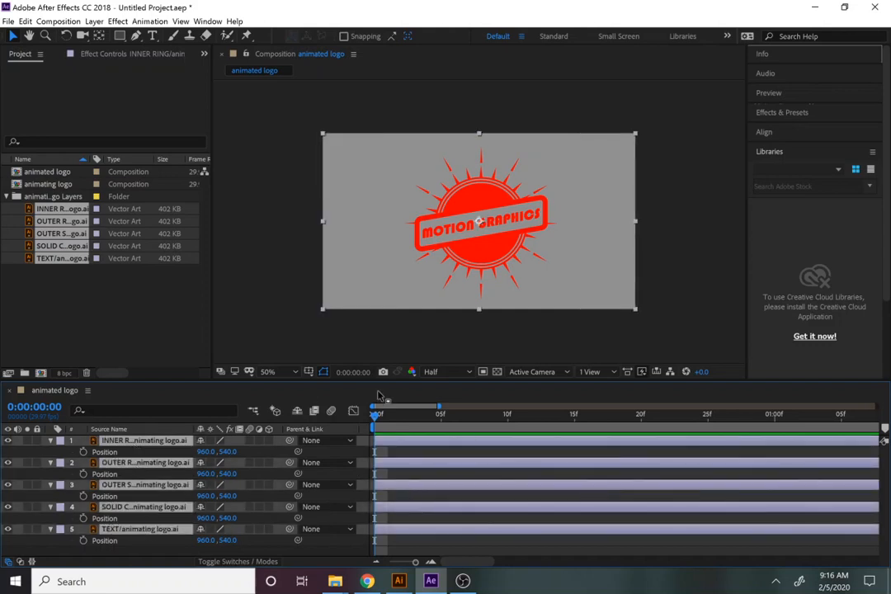
pyautogui.hotkey('alt', 'shift', 'p')
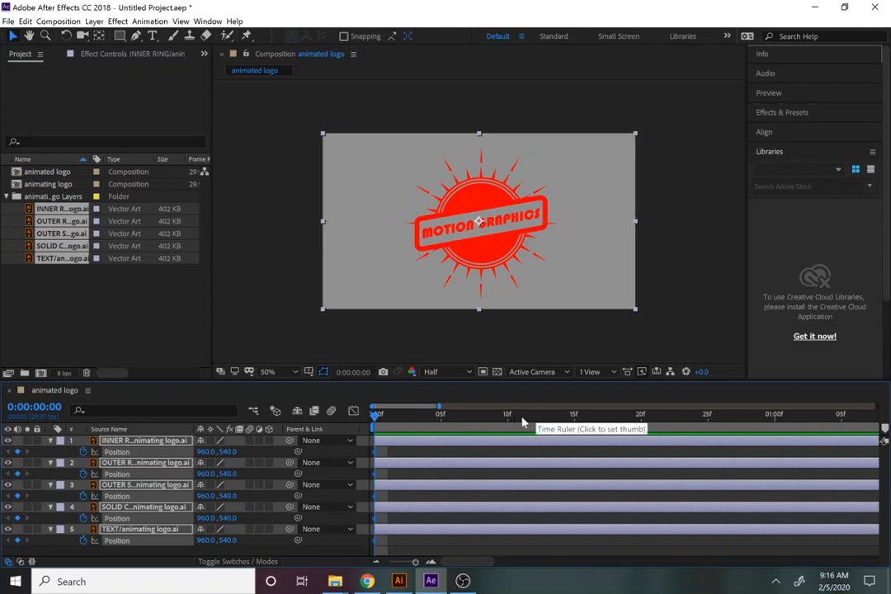
pyautogui.click(481, 416)
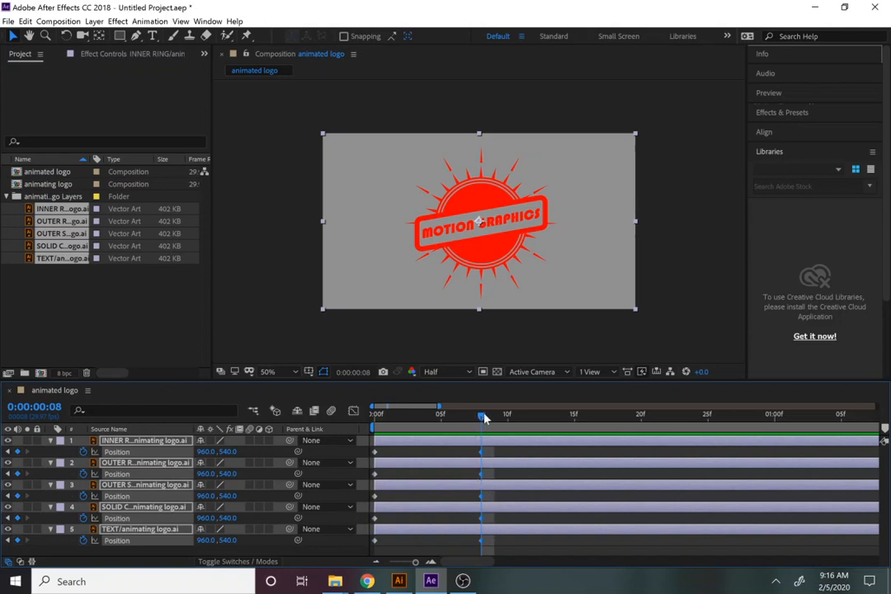
# Step: Set the starting Position of all five layers to 960, 1524 at frame 0 and play back the upward movement
pyautogui.moveTo(483, 418); pyautogui.dragTo(324, 429)
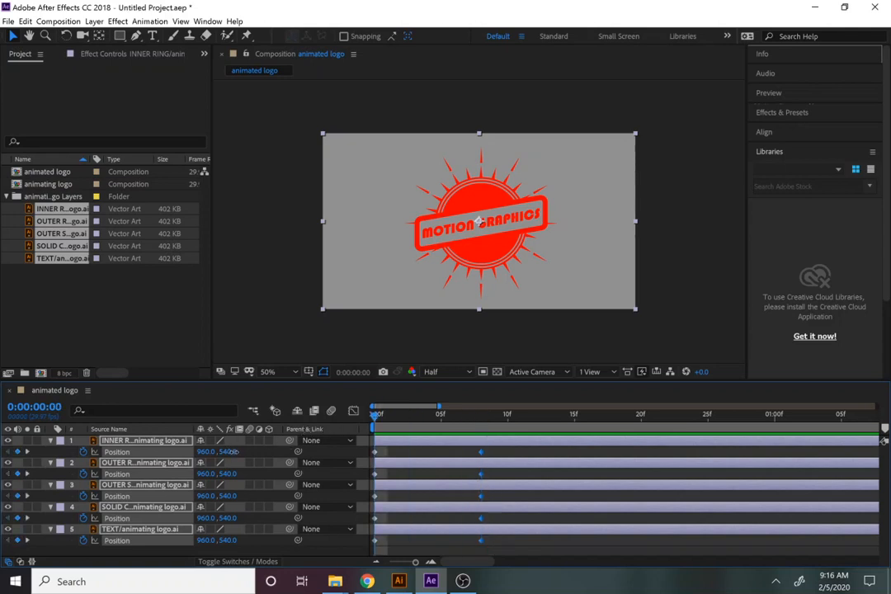
pyautogui.moveTo(229, 452); pyautogui.dragTo(890, 355)
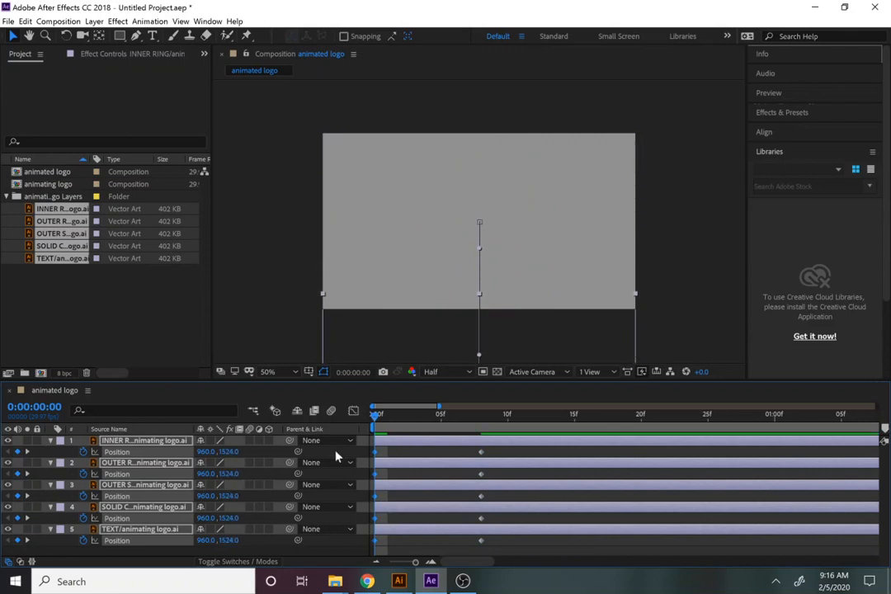
pyautogui.press('space')
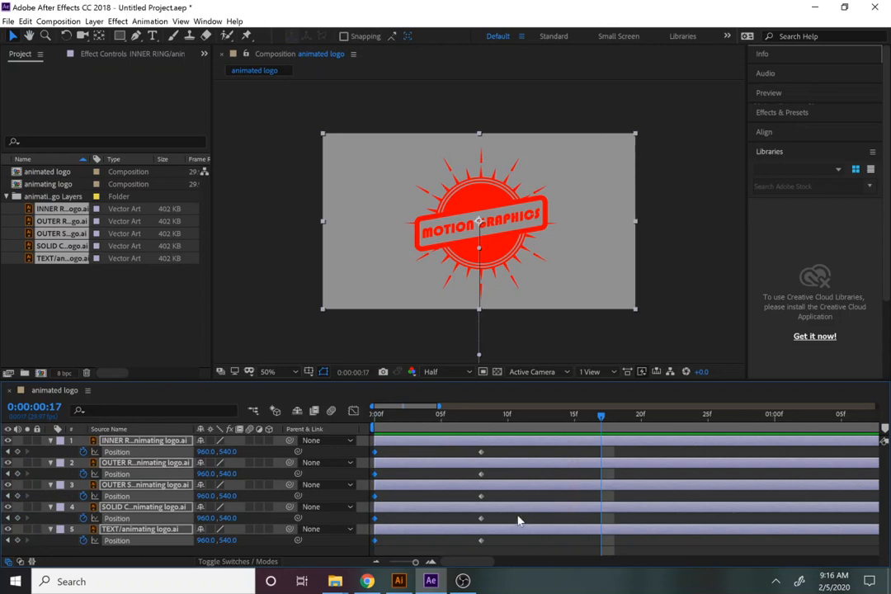
# Step: Apply Easy Ease to all Position keyframes of the five layers and play back the eased motion from the start
pyautogui.moveTo(485, 381); pyautogui.dragTo(483, 356)
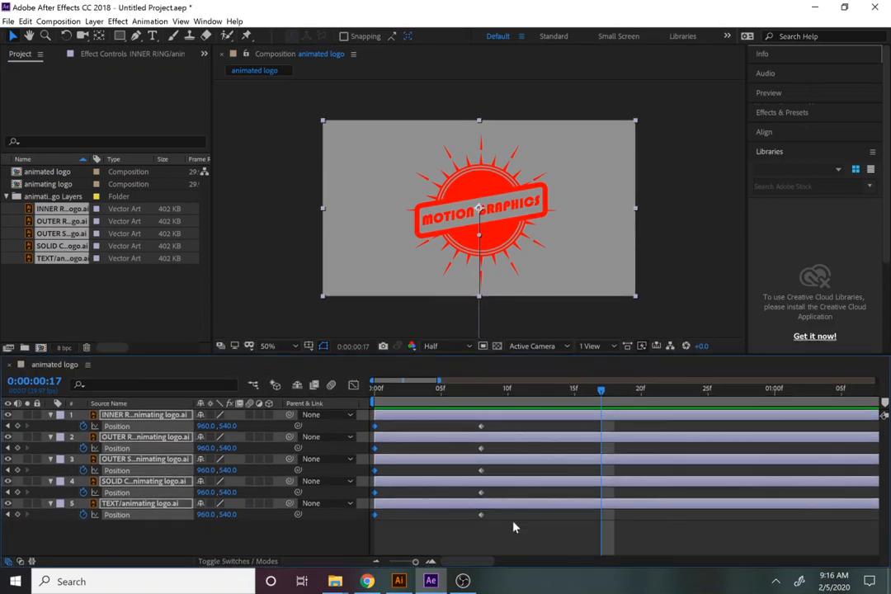
pyautogui.moveTo(515, 532); pyautogui.dragTo(368, 420)
pyautogui.rightClick(483, 428)
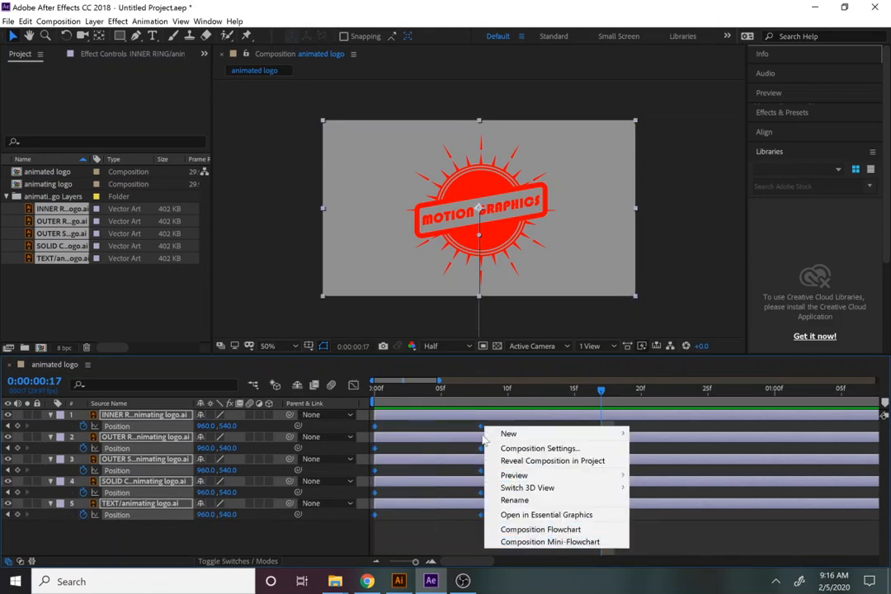
pyautogui.rightClick(482, 427)
pyautogui.moveTo(528, 421)
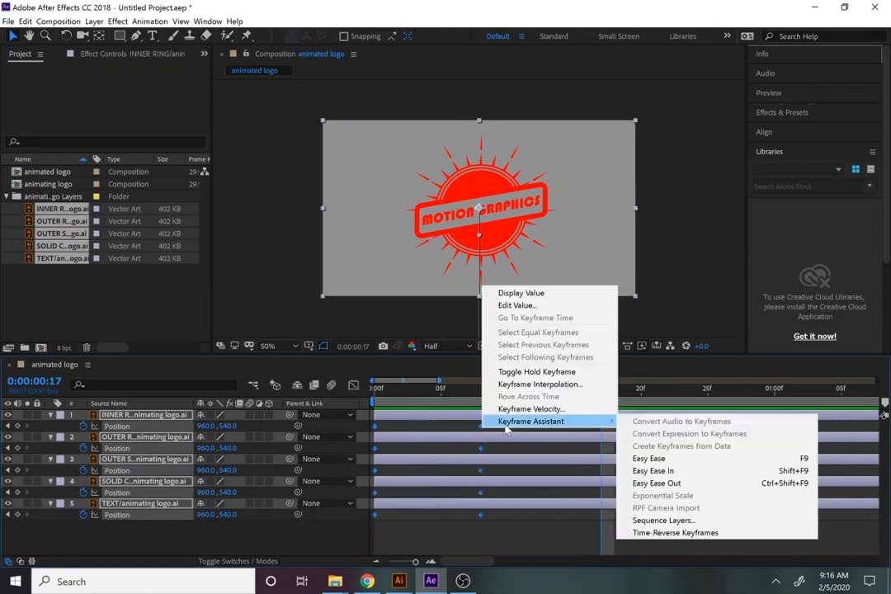
pyautogui.click(672, 465)
pyautogui.moveTo(457, 388); pyautogui.dragTo(229, 372)
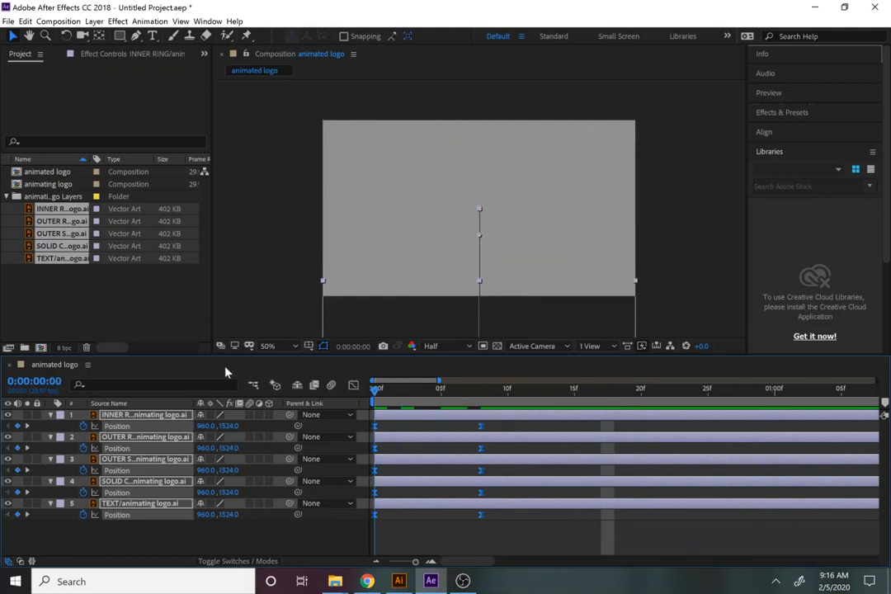
pyautogui.press('space')
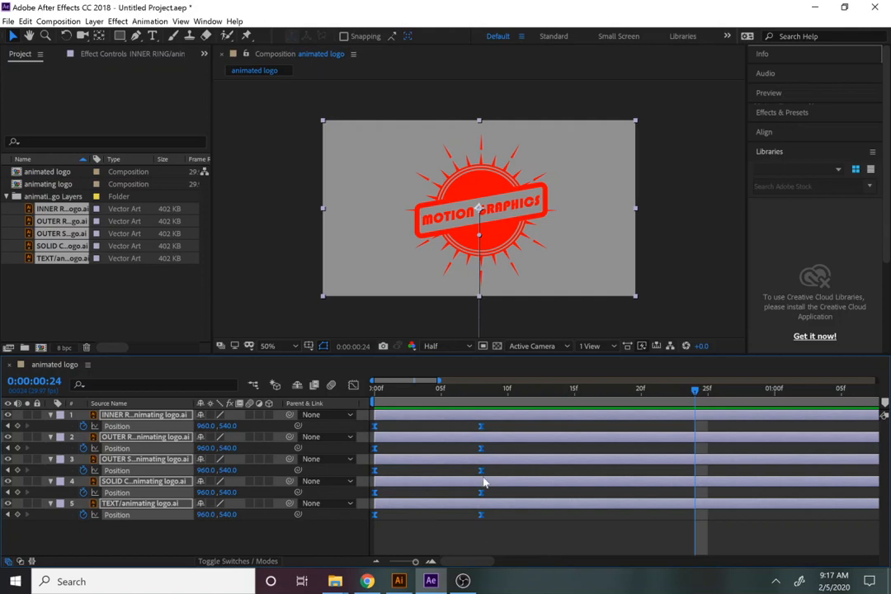
# Step: Move the TEXT layer above the INNER RING to make it the first layer in the stack
pyautogui.click(313, 537)
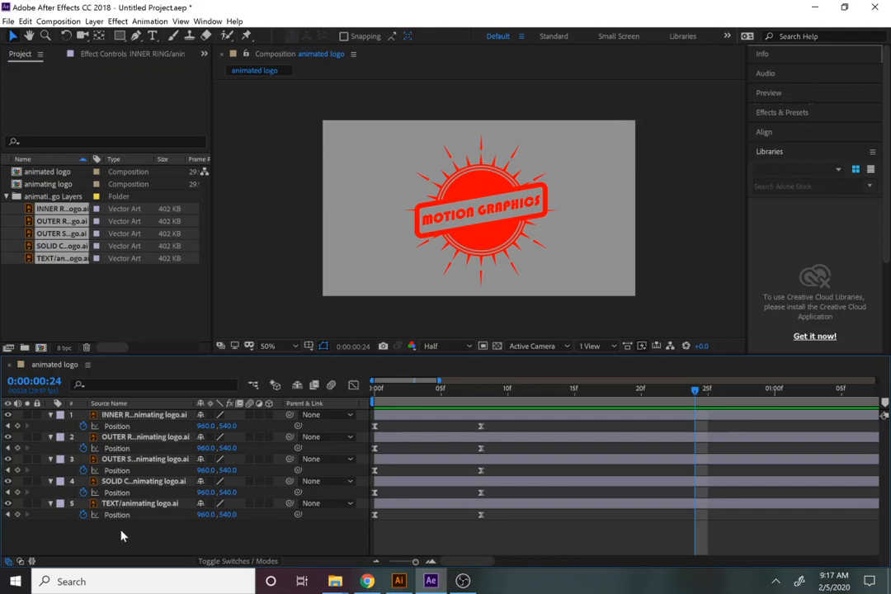
pyautogui.moveTo(139, 504); pyautogui.dragTo(132, 411)
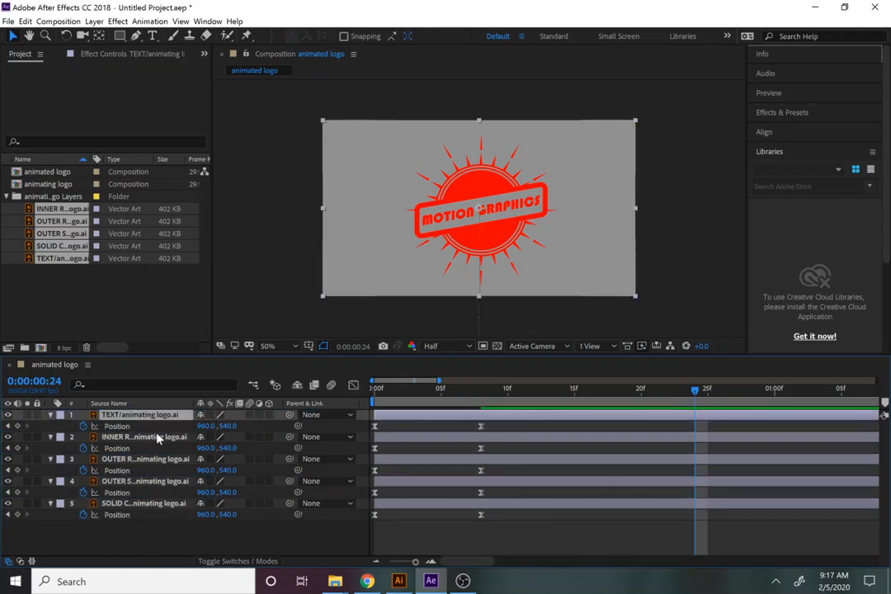
pyautogui.click(146, 543)
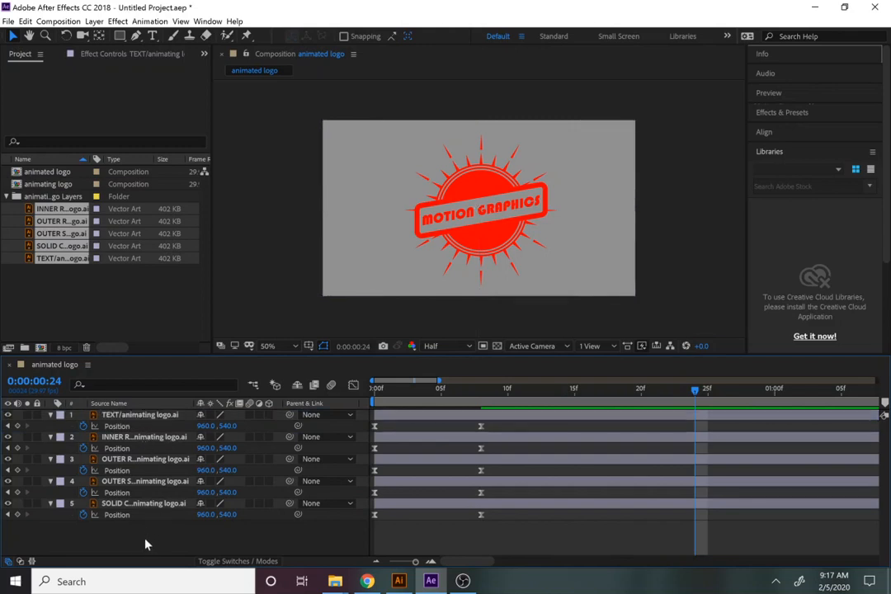
# Step: Add Opacity keyframes to the four layers below TEXT at frames 0, 8 and 15
pyautogui.moveTo(138, 535); pyautogui.dragTo(112, 441)
pyautogui.press('t')
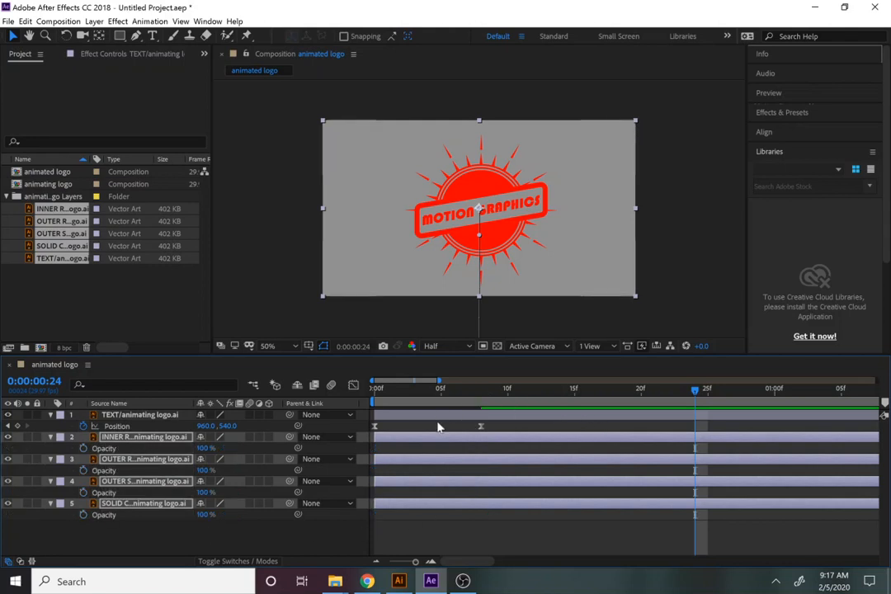
pyautogui.moveTo(446, 397); pyautogui.dragTo(359, 398)
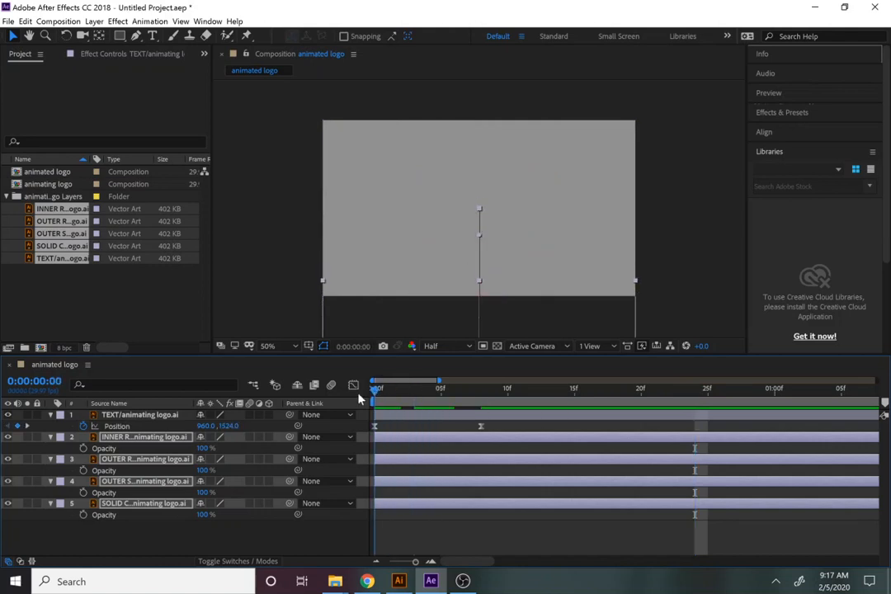
pyautogui.click(83, 448)
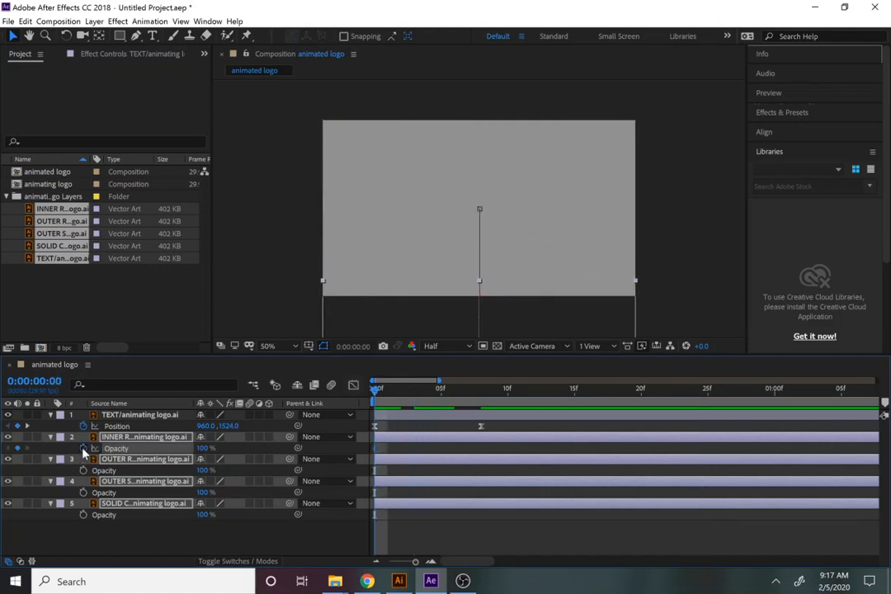
pyautogui.moveTo(375, 392); pyautogui.dragTo(482, 392)
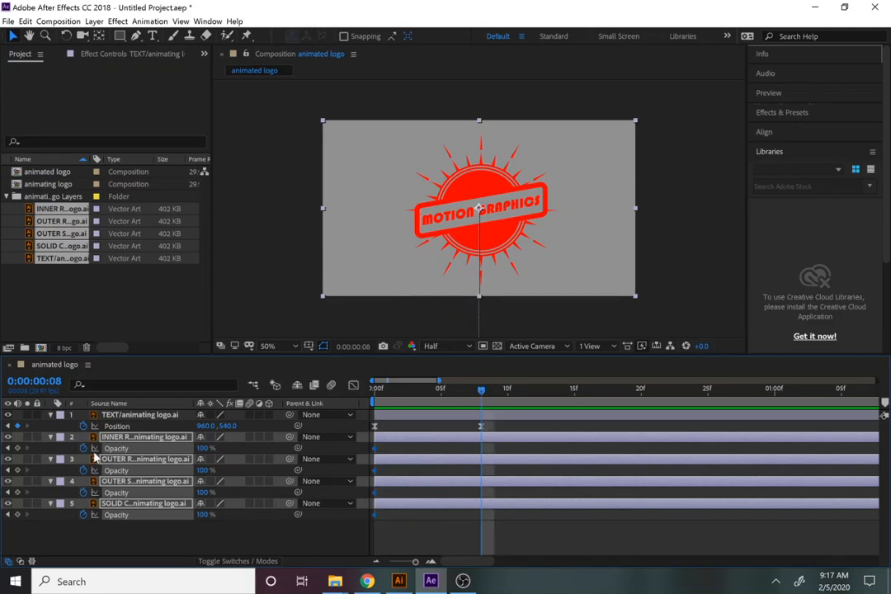
pyautogui.click(17, 448)
pyautogui.moveTo(481, 393); pyautogui.dragTo(577, 400)
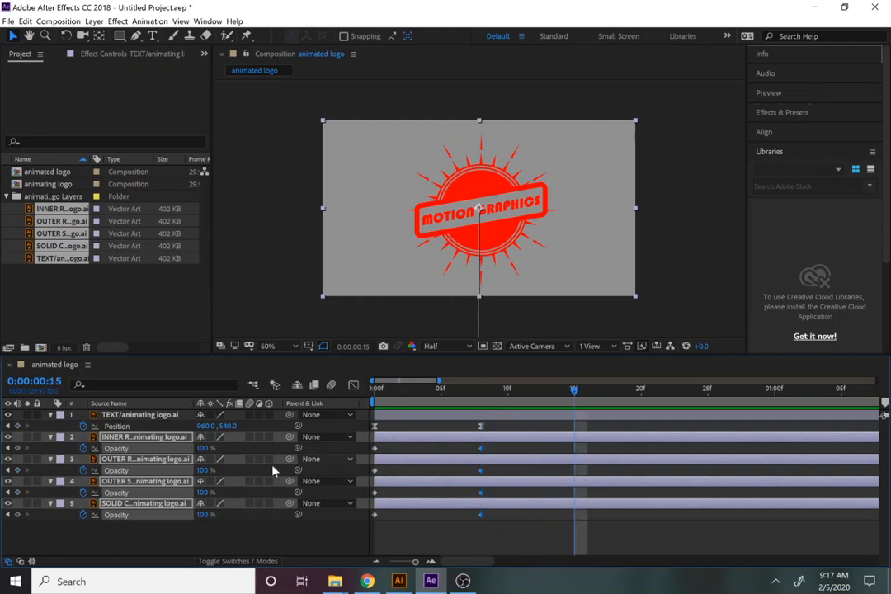
pyautogui.click(17, 448)
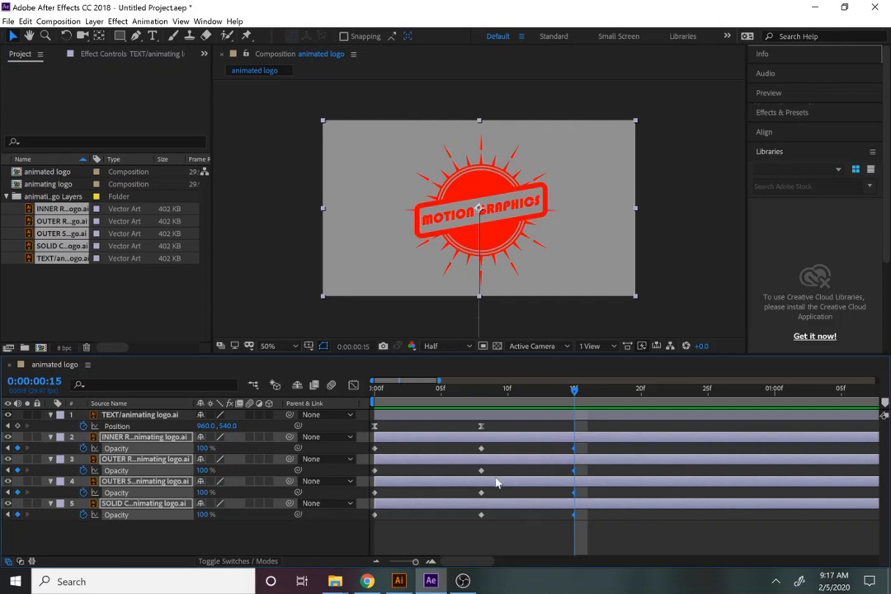
# Step: Set the Opacity of the four layers below TEXT to 0% at frame 8 and play back the fade
pyautogui.click(7, 448)
pyautogui.moveTo(201, 448); pyautogui.dragTo(63, 453)
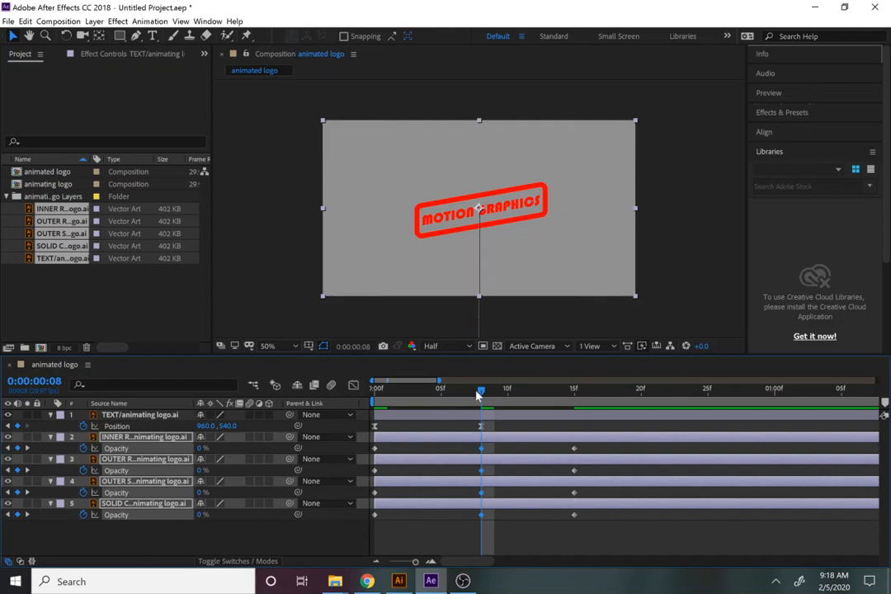
pyautogui.moveTo(481, 394); pyautogui.dragTo(373, 389)
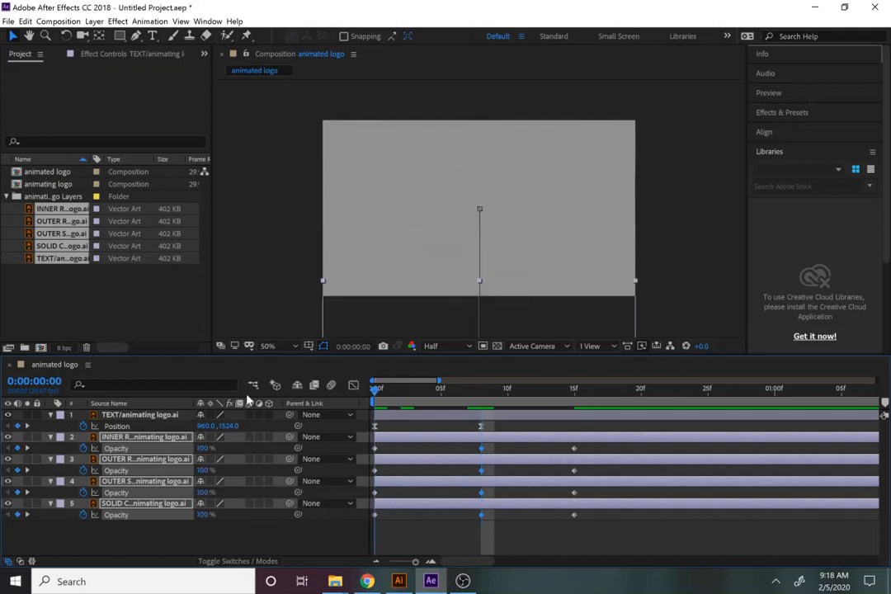
pyautogui.press('space')
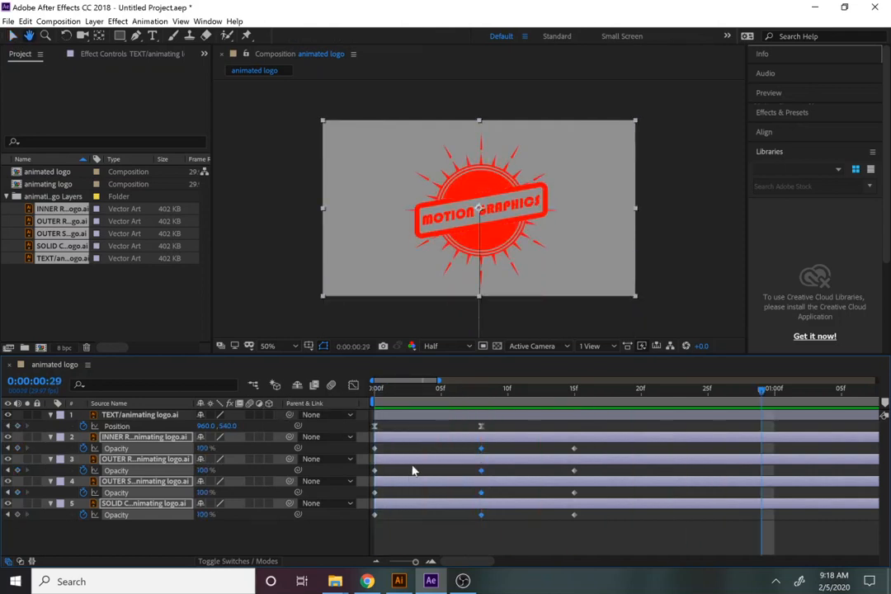
# Step: Delete the Opacity keyframes at frame 0 from the four layers below TEXT and play back the animation
pyautogui.moveTo(392, 523); pyautogui.dragTo(374, 443)
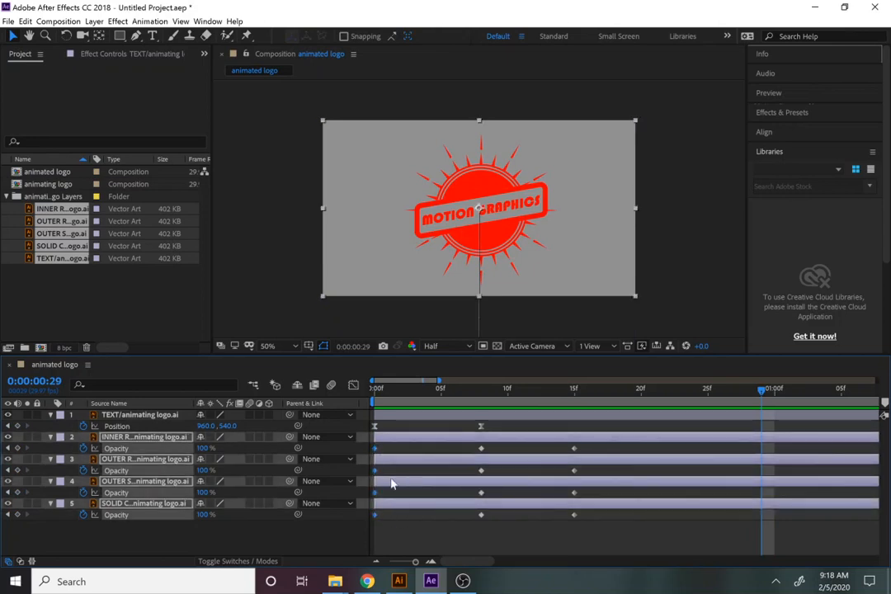
pyautogui.press('Delete')
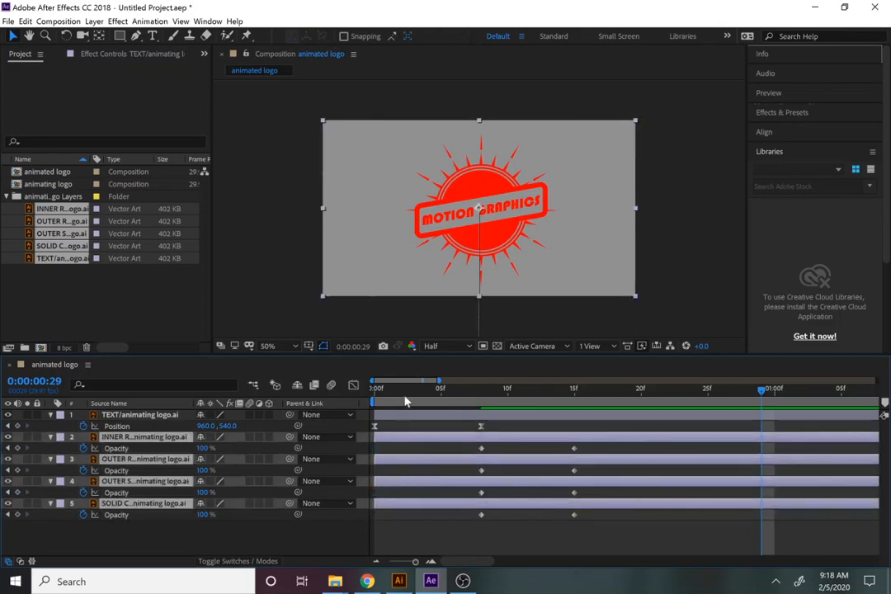
pyautogui.moveTo(402, 390); pyautogui.dragTo(318, 385)
pyautogui.press('space')
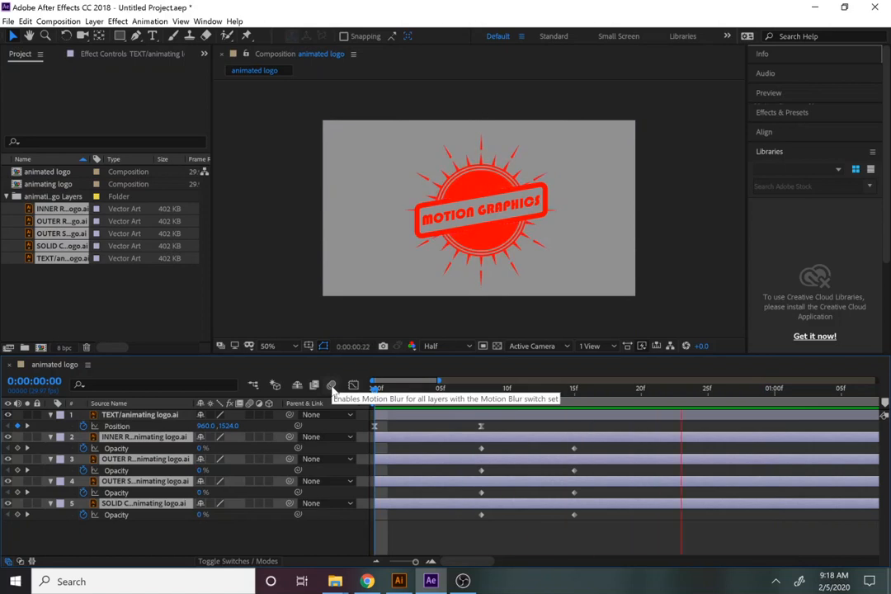
# Step: Shift the Opacity keyframes of layers 3 to 5 to start at frame 15, with layers 4 and 5 starting where layer 3's end
pyautogui.moveTo(373, 388); pyautogui.dragTo(575, 402)
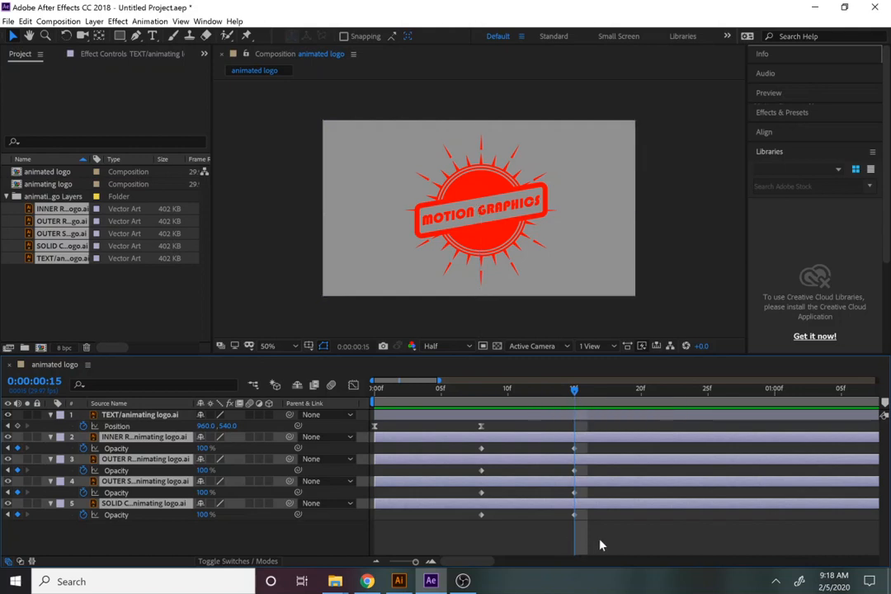
pyautogui.moveTo(593, 533); pyautogui.dragTo(672, 479)
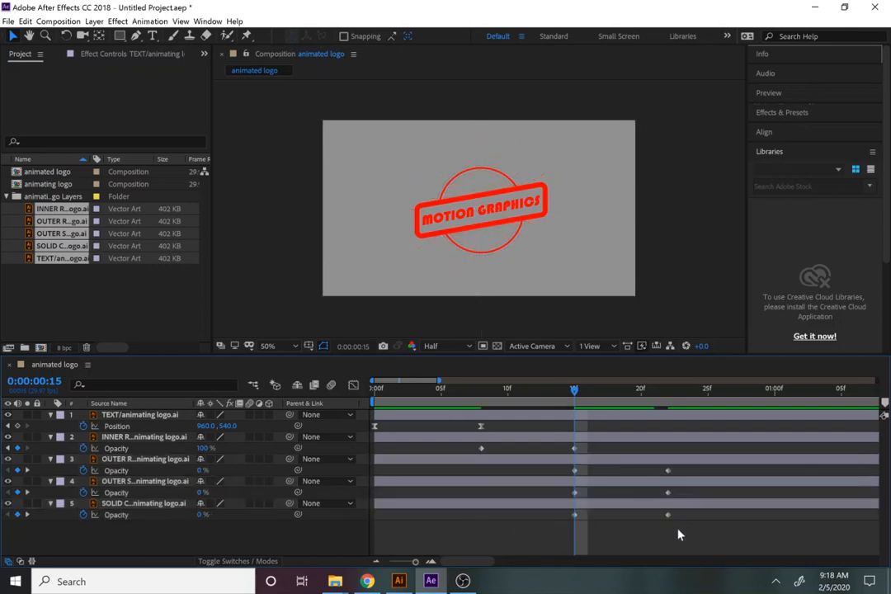
pyautogui.moveTo(678, 534); pyautogui.dragTo(575, 497)
pyautogui.moveTo(653, 505)
pyautogui.mouseDown()
pyautogui.moveTo(689, 510)
pyautogui.moveTo(659, 509)
pyautogui.mouseUp()
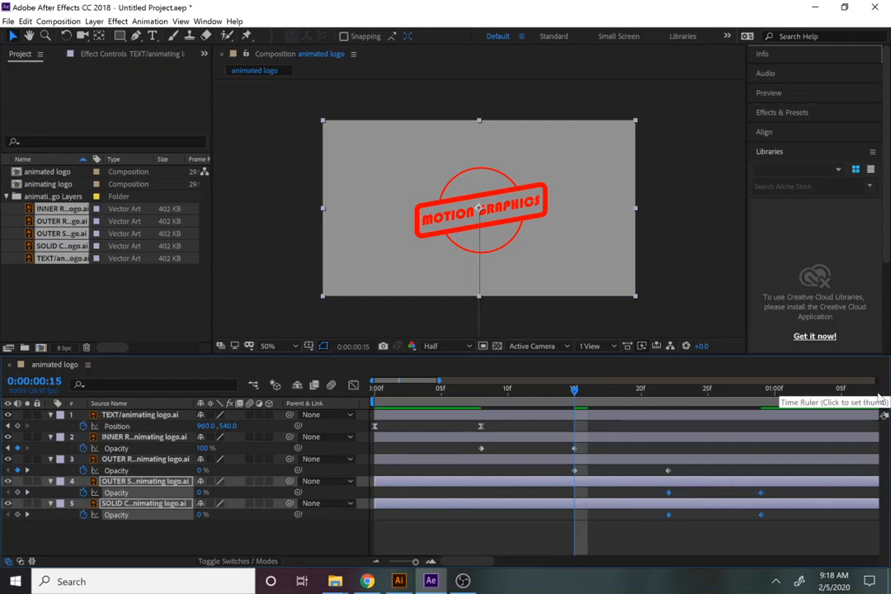
# Step: Shift the SOLID CIRCLE's pair of Opacity keyframes to start at the last Opacity keyframe of layer 4
pyautogui.click(377, 562)
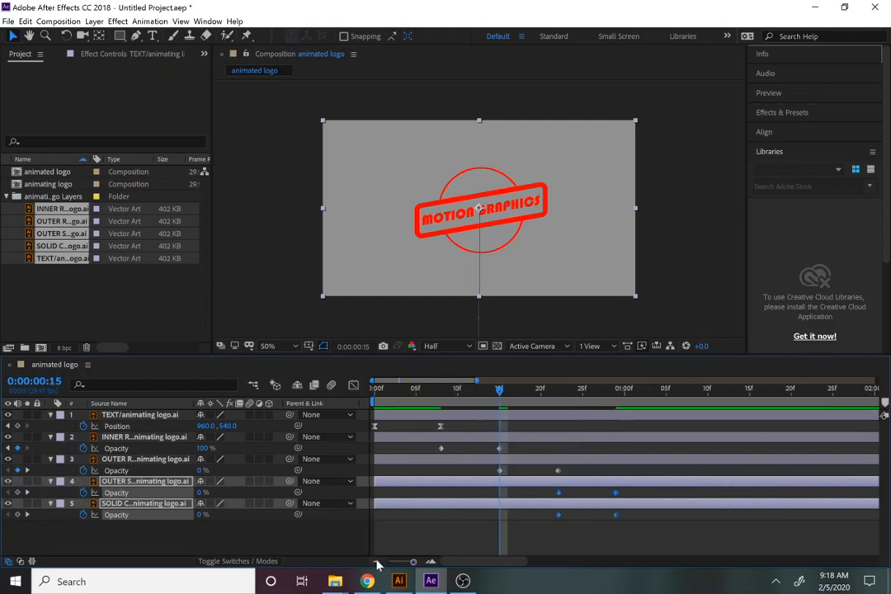
pyautogui.click(377, 564)
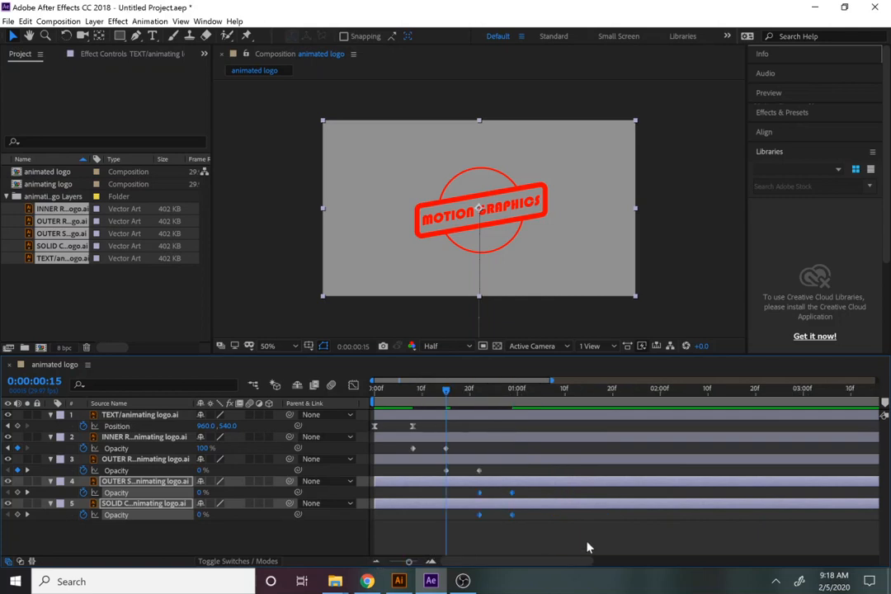
pyautogui.moveTo(527, 537); pyautogui.dragTo(512, 518)
pyautogui.click(527, 534)
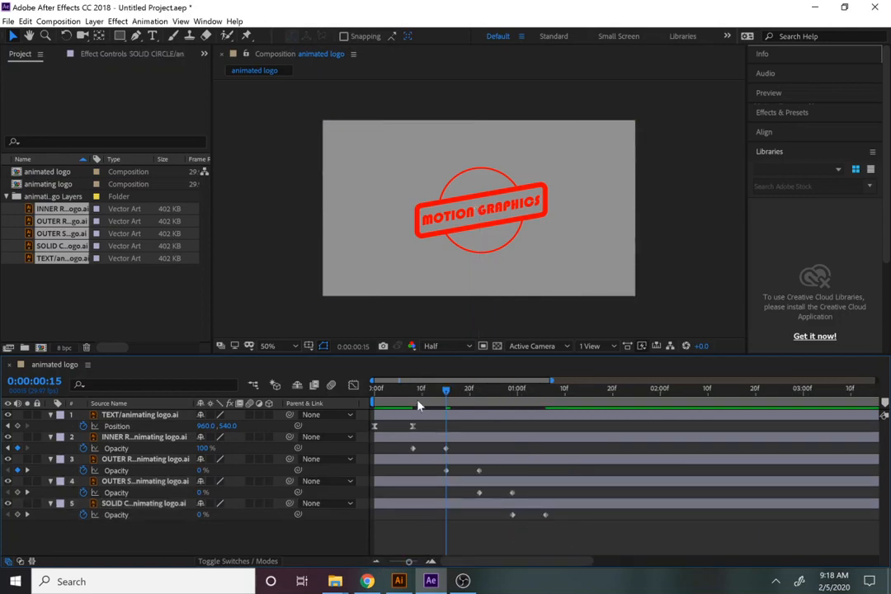
# Step: Play back the staggered logo animation from the start and return to frame 0
pyautogui.moveTo(415, 392); pyautogui.dragTo(299, 386)
pyautogui.press('space')
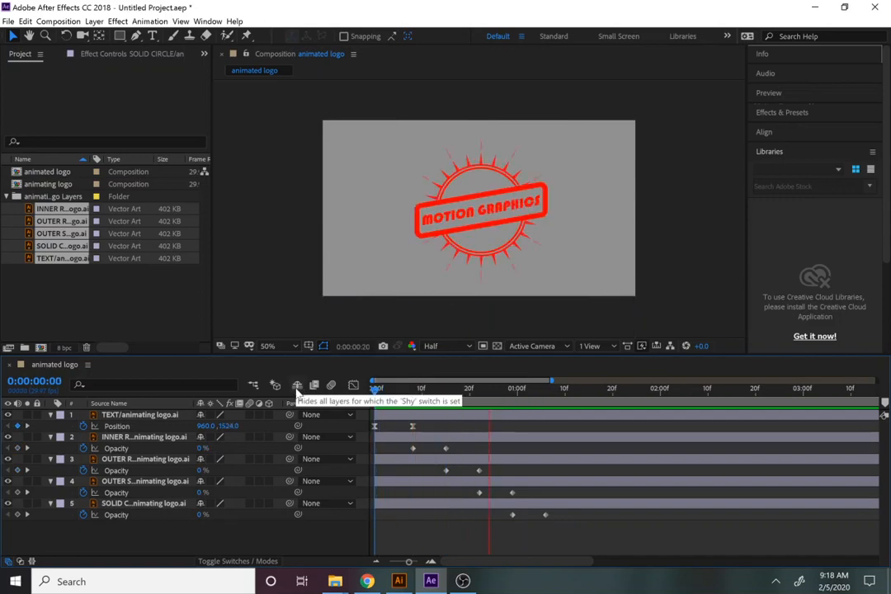
pyautogui.press('space')
pyautogui.moveTo(382, 400); pyautogui.dragTo(326, 396)
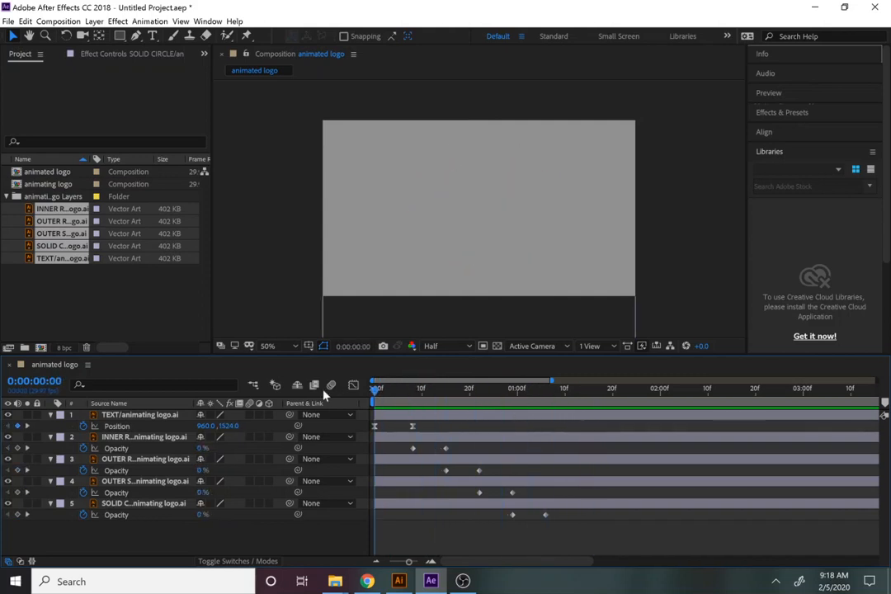
# Step: Move the SOLID CIRCLE layer directly below the TEXT layer in the layer stack
pyautogui.click(148, 437)
pyautogui.moveTo(121, 505); pyautogui.dragTo(124, 431)
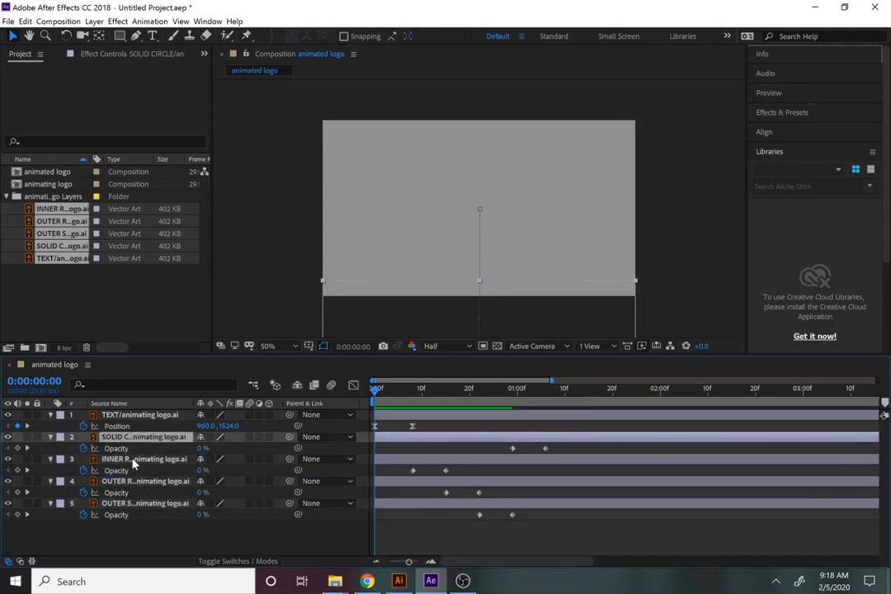
pyautogui.click(149, 459)
pyautogui.click(142, 481)
pyautogui.click(148, 504)
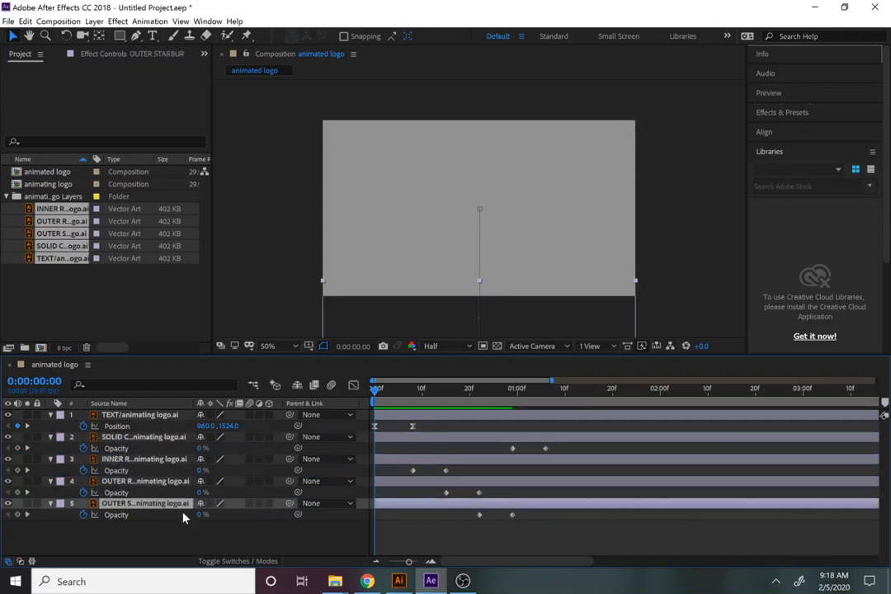
# Step: Shift the Opacity keyframes of layers 3 to 5 to start at frame 15 and SOLID CIRCLE's pair to start at frame 8
pyautogui.moveTo(532, 539); pyautogui.dragTo(408, 472)
pyautogui.moveTo(415, 471); pyautogui.dragTo(446, 473)
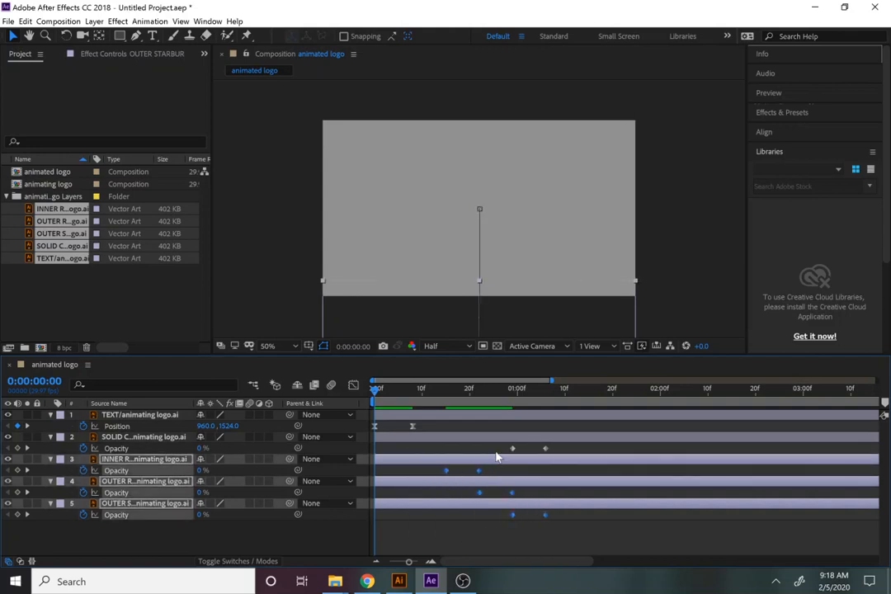
pyautogui.moveTo(494, 444); pyautogui.dragTo(568, 457)
pyautogui.moveTo(506, 451); pyautogui.dragTo(412, 450)
pyautogui.moveTo(569, 530); pyautogui.dragTo(446, 475)
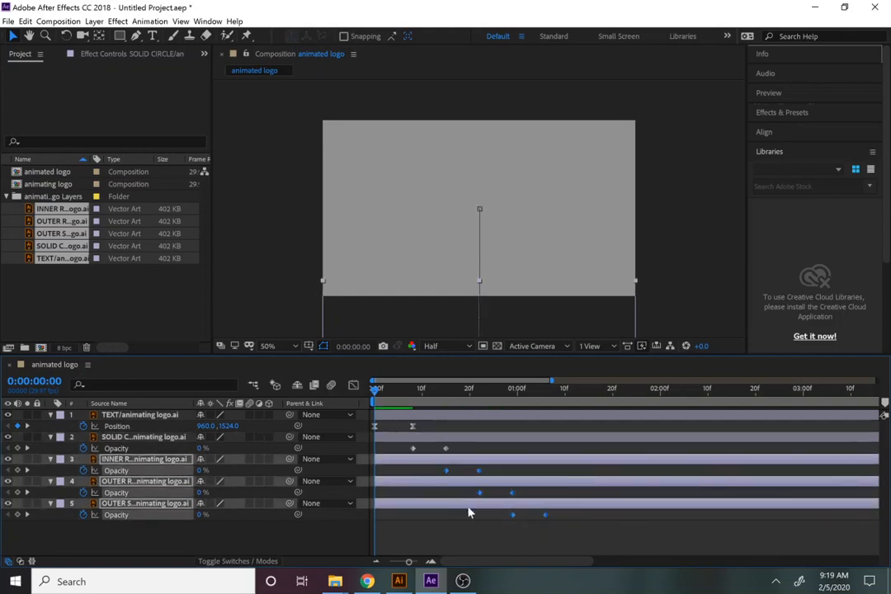
pyautogui.click(484, 543)
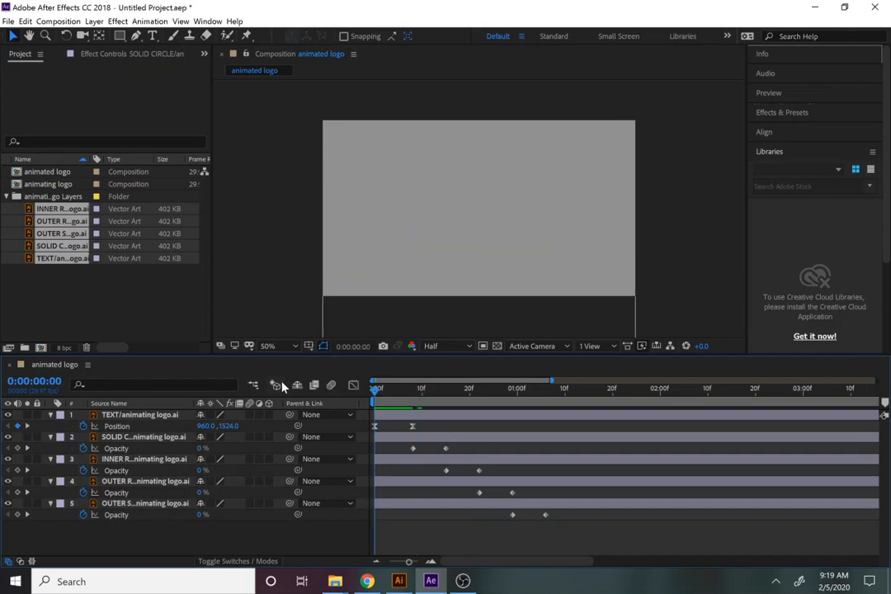
# Step: Play back the logo animation with the reordered layers and stop it after all parts have appeared
pyautogui.press('space')
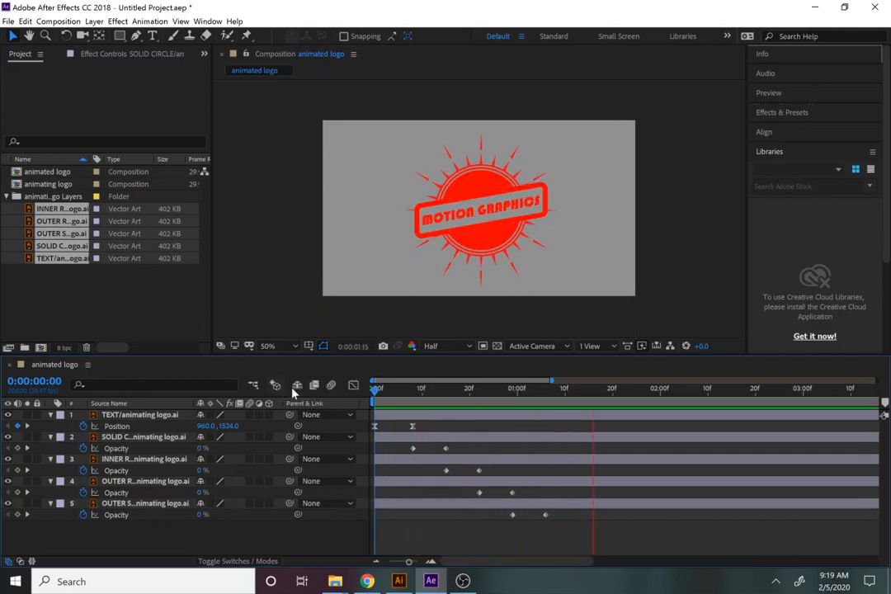
pyautogui.press('space')
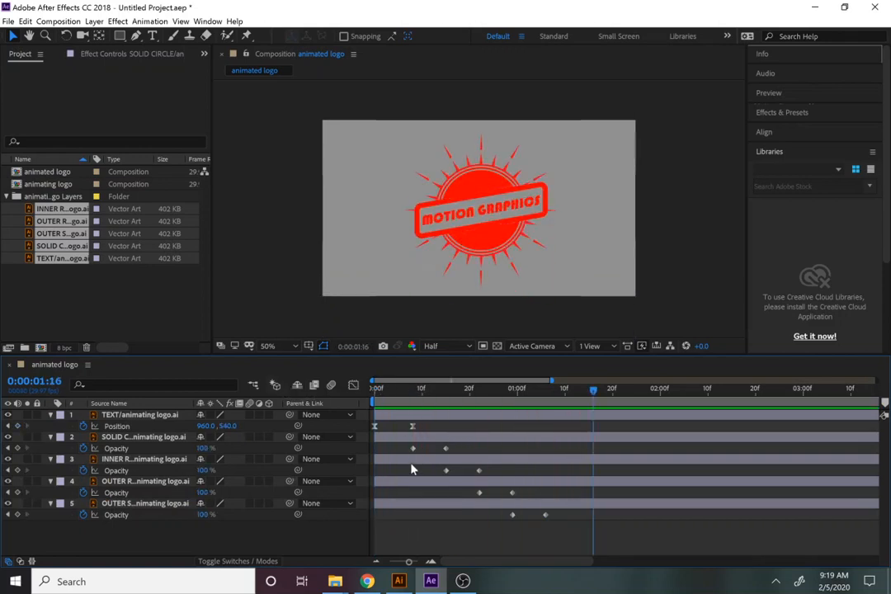
pyautogui.click(483, 247)
# Step: Add Scale keyframes of 100% to the SOLID CIRCLE layer at frames 15 and 22
pyautogui.click(140, 438)
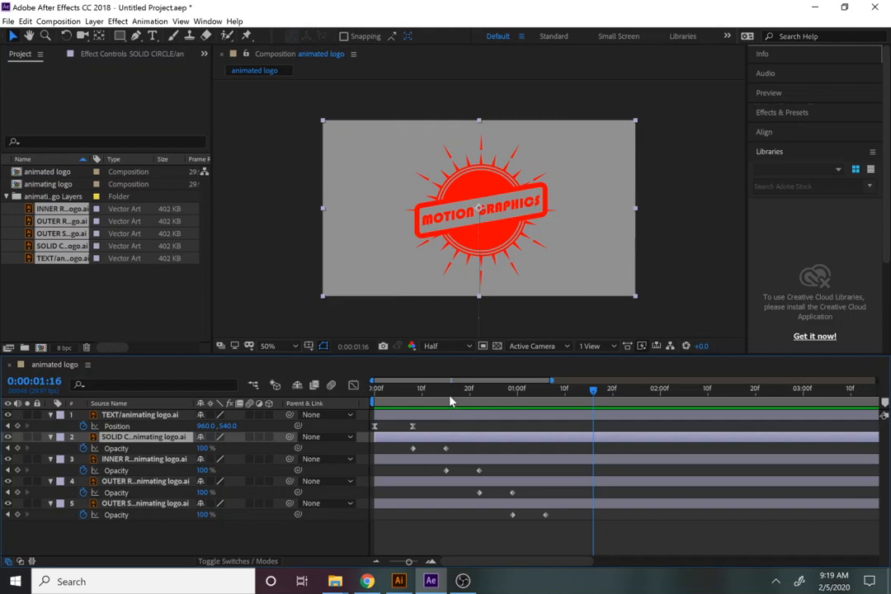
pyautogui.click(7, 448)
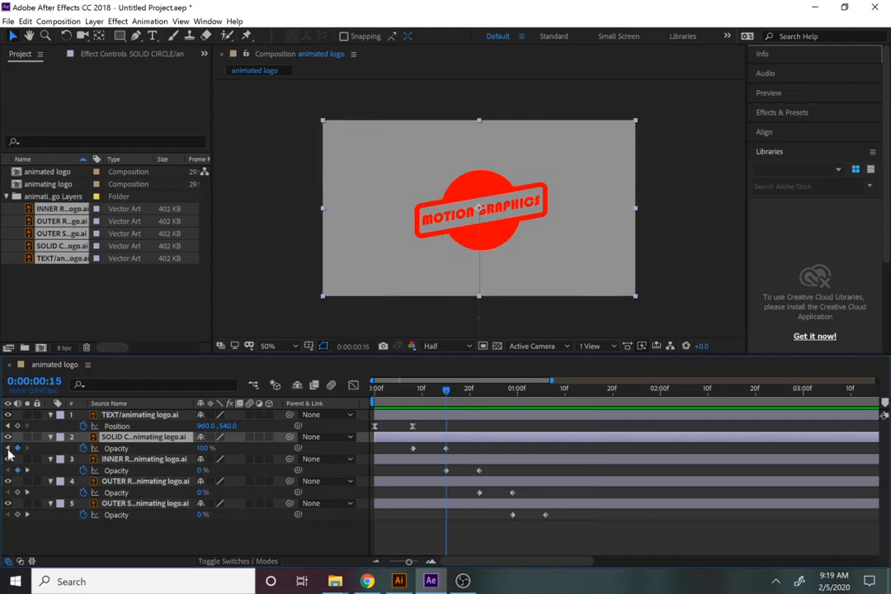
pyautogui.click(7, 448)
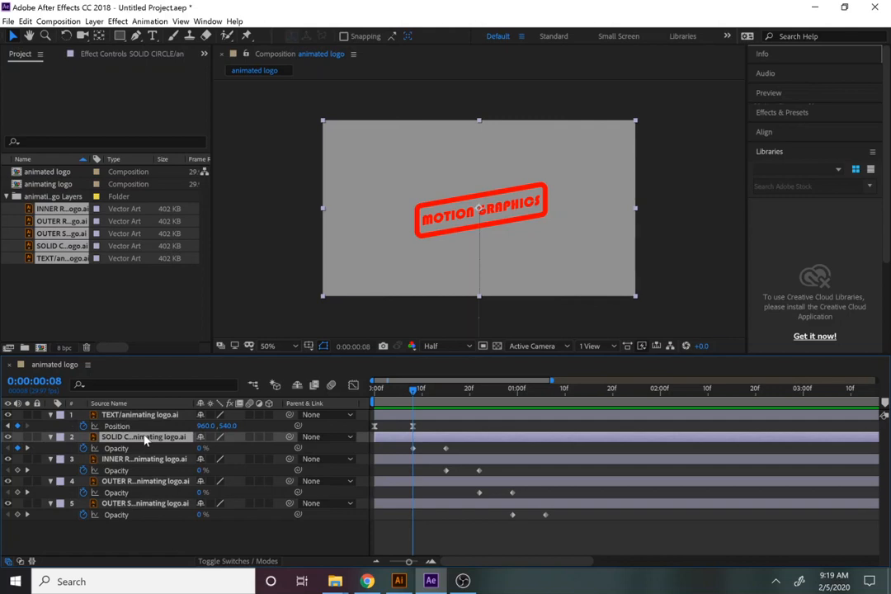
pyautogui.click(446, 388)
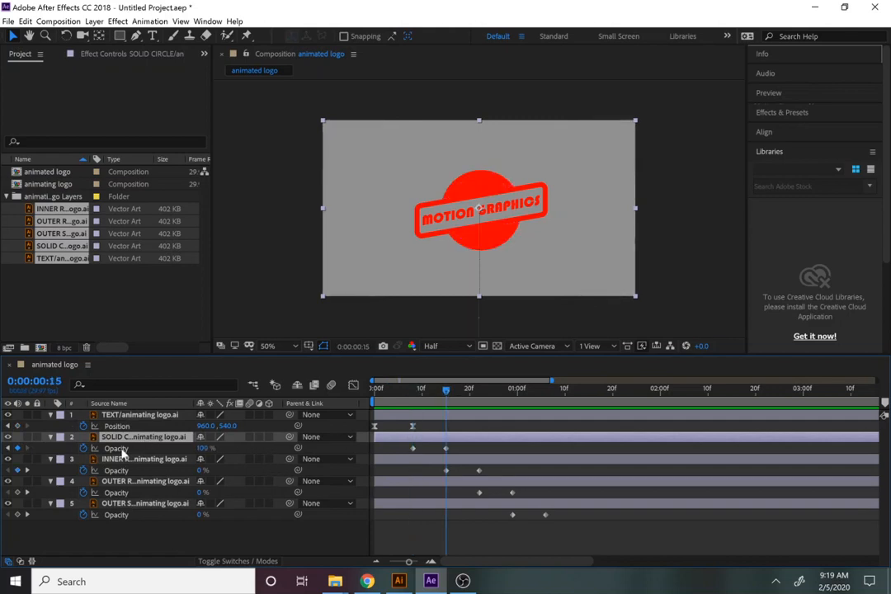
pyautogui.press('p')
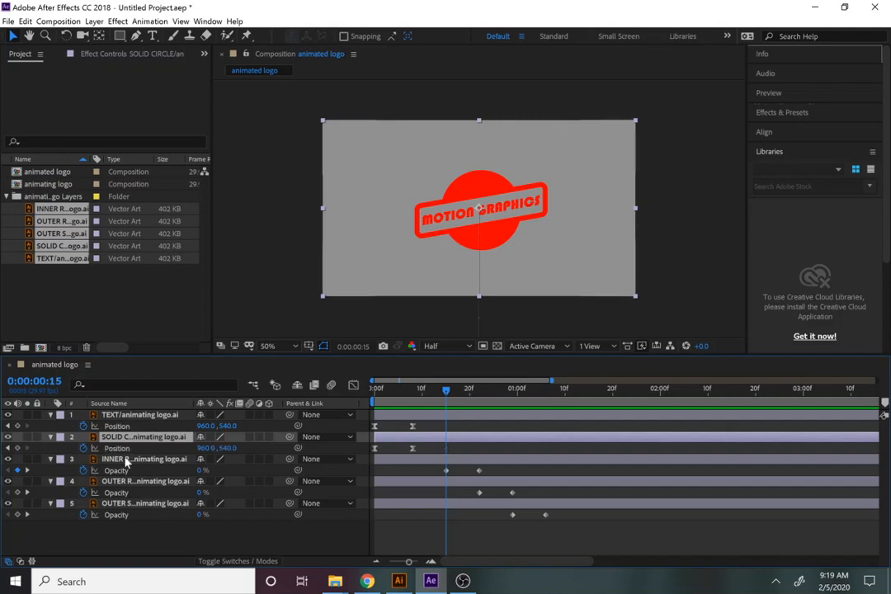
pyautogui.press('s')
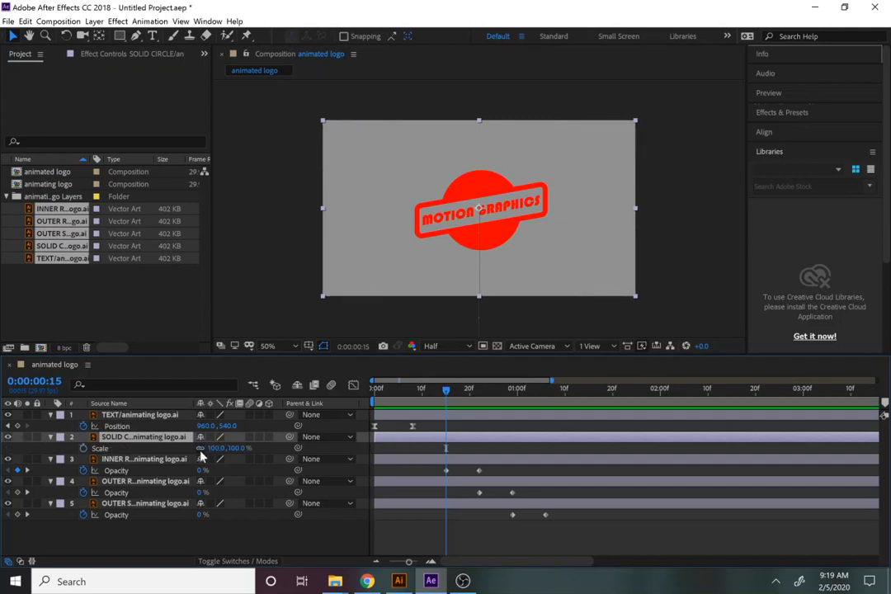
pyautogui.click(83, 448)
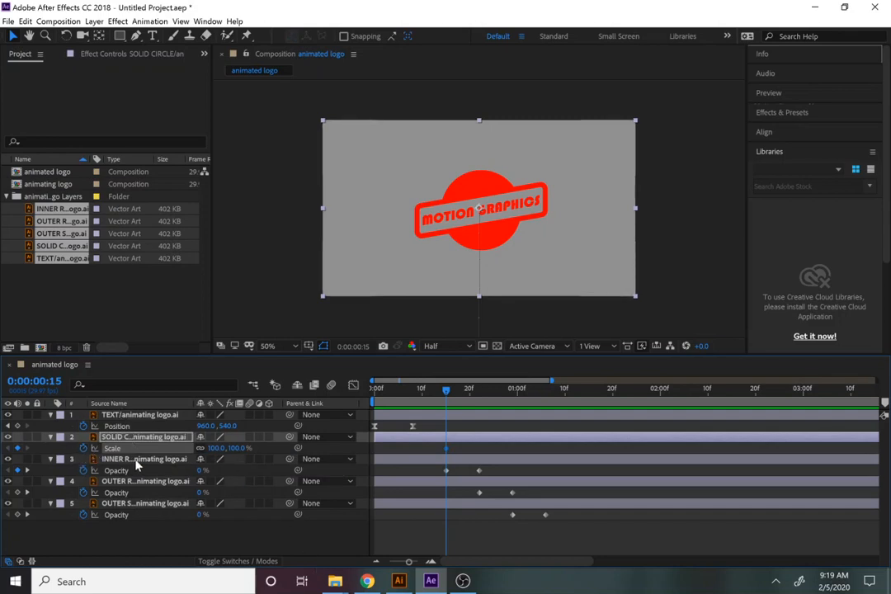
pyautogui.click(478, 389)
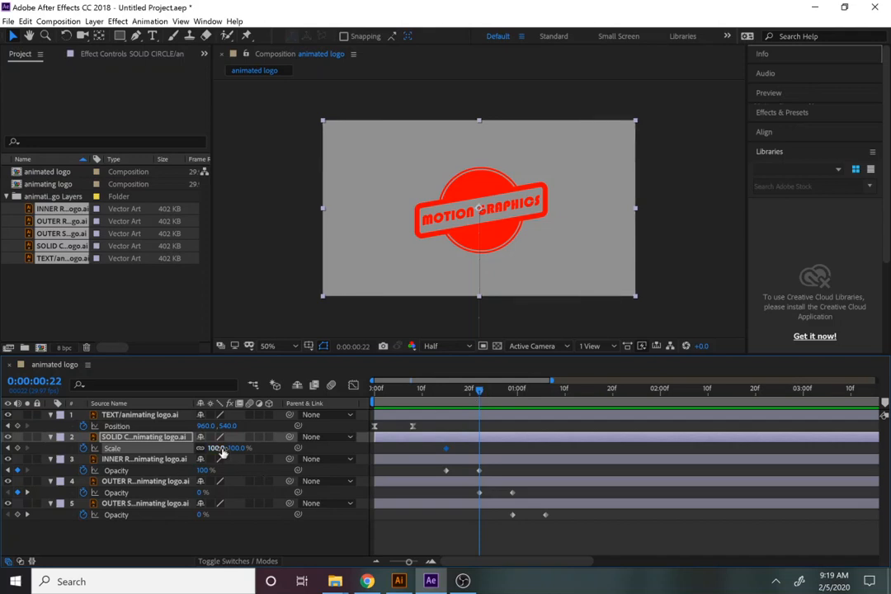
pyautogui.click(17, 448)
# Step: Unlink SOLID CIRCLE's Scale proportions, set its vertical Scale to 0% at frame 15 and preview the result
pyautogui.click(8, 448)
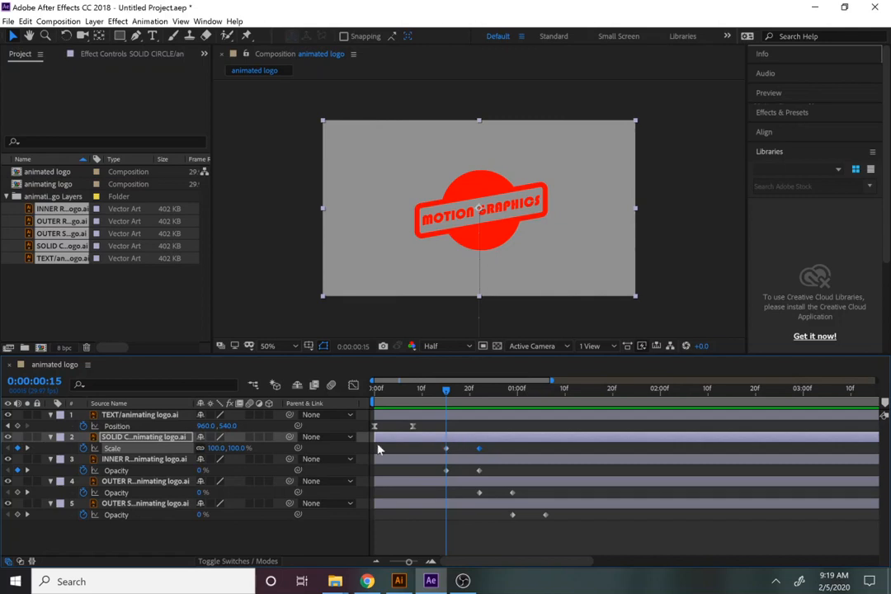
pyautogui.click(201, 448)
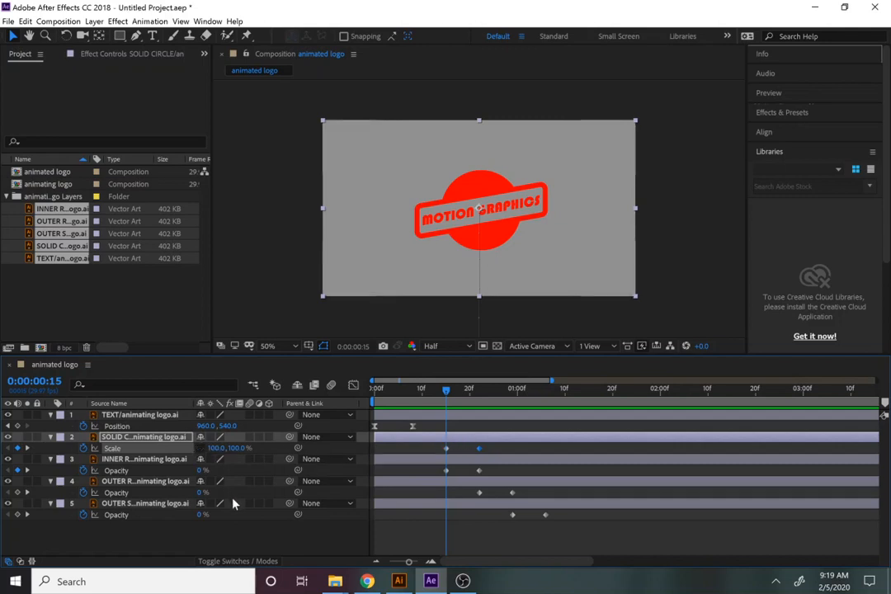
pyautogui.moveTo(243, 450); pyautogui.dragTo(179, 452)
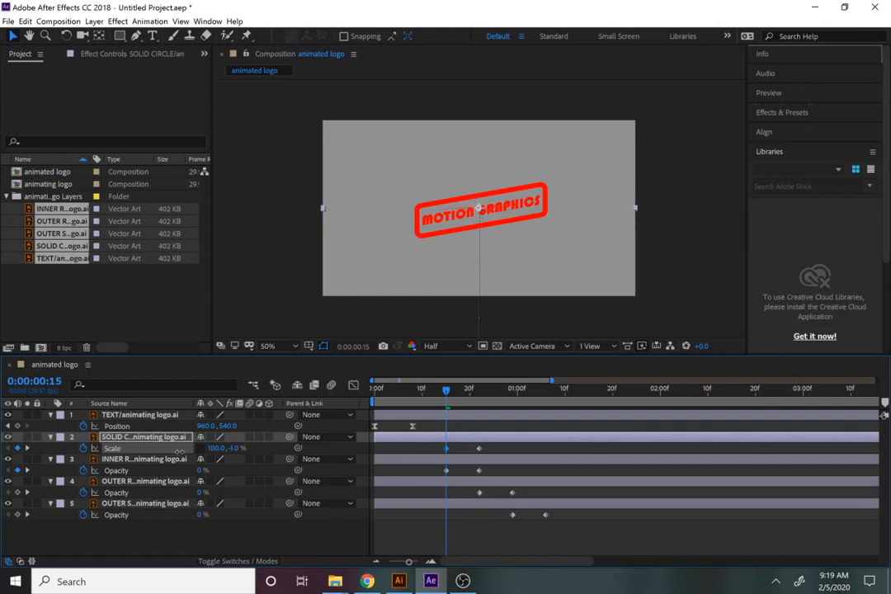
pyautogui.click(239, 448)
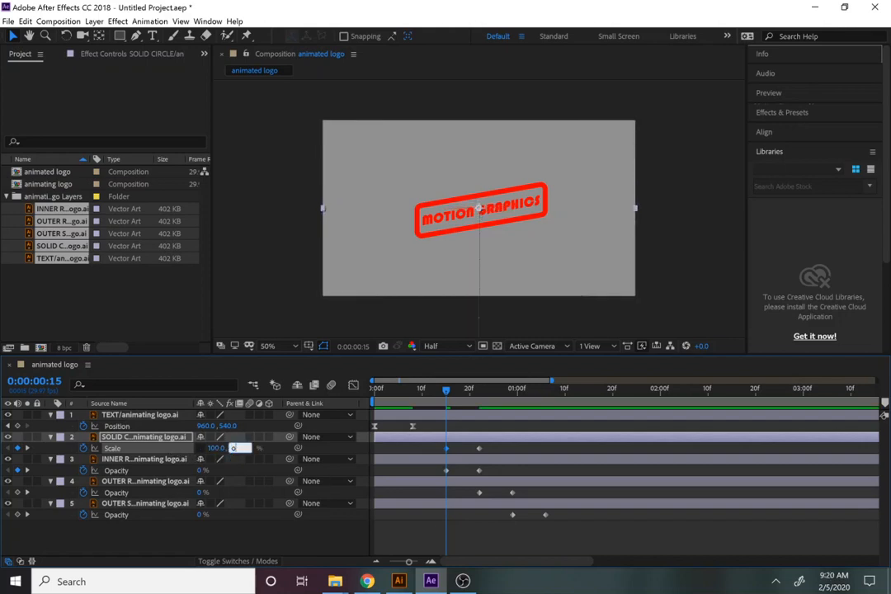
pyautogui.write('0')
pyautogui.press('Return')
pyautogui.press('space')
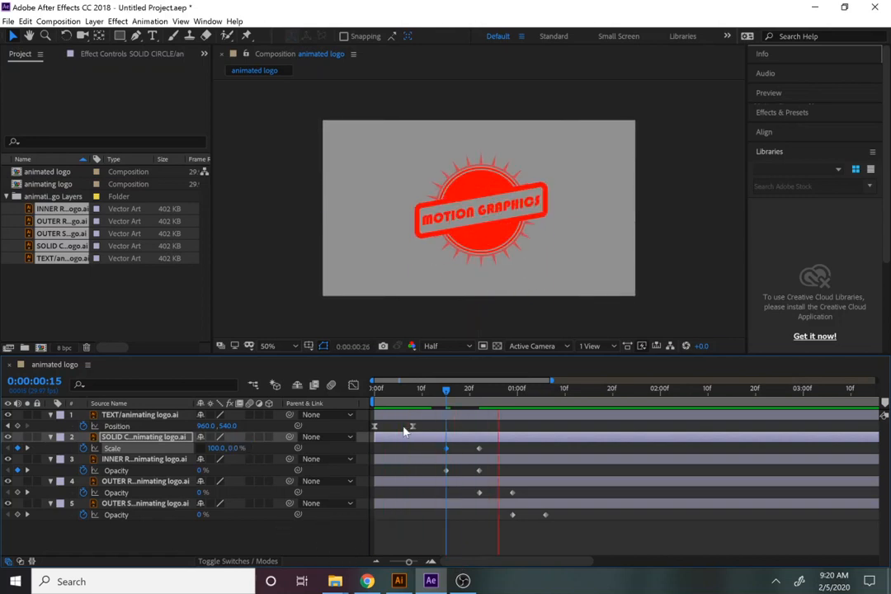
pyautogui.press('space')
# Step: Reveal SOLID CIRCLE's Position and Opacity, shift its Scale keyframes to start at frame 8 and play back from the start
pyautogui.click(453, 437)
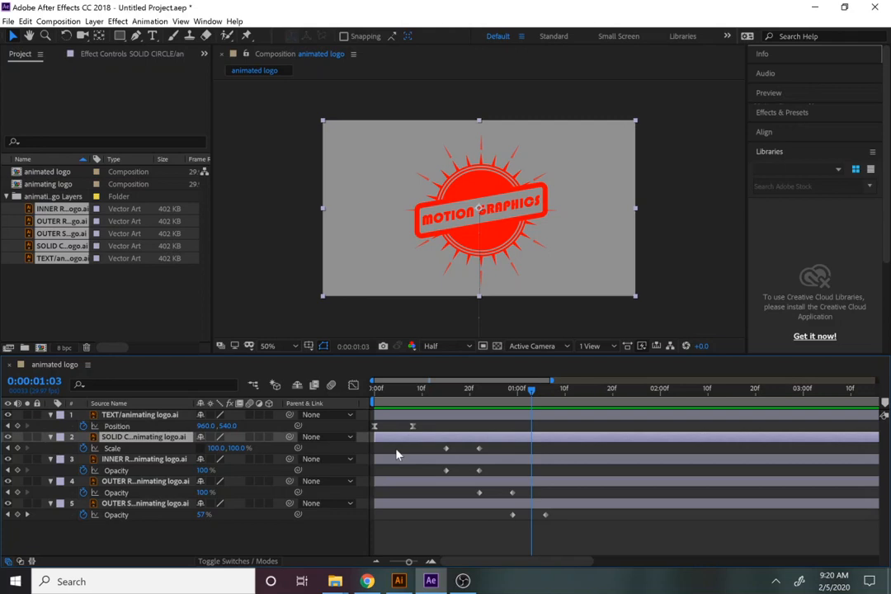
pyautogui.hotkey('shift', 'p')
pyautogui.hotkey('shift', 't')
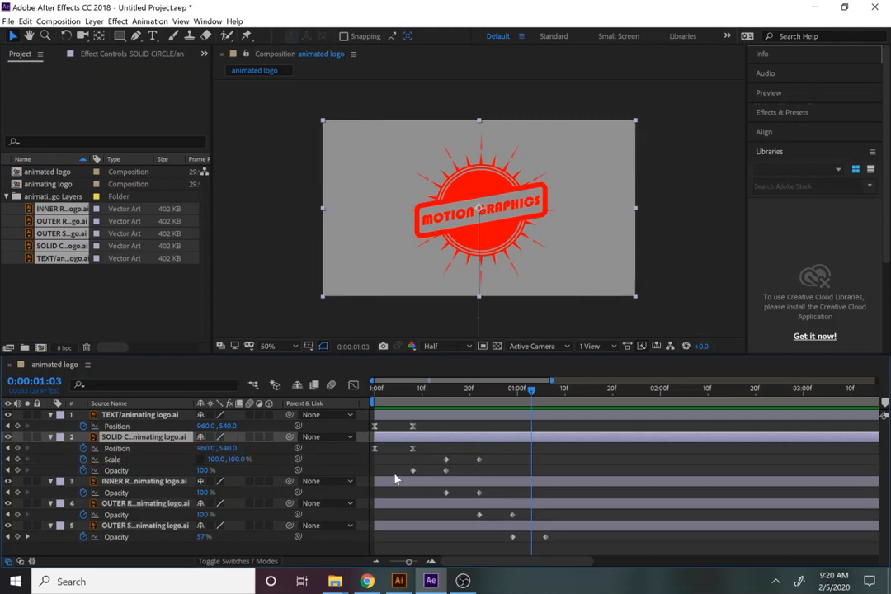
pyautogui.moveTo(491, 464); pyautogui.dragTo(415, 464)
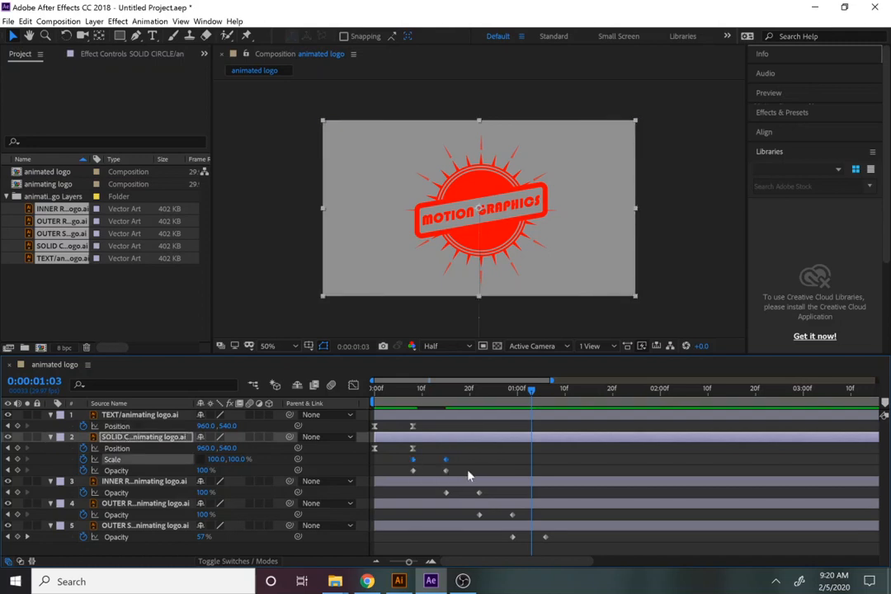
pyautogui.moveTo(431, 392); pyautogui.dragTo(277, 397)
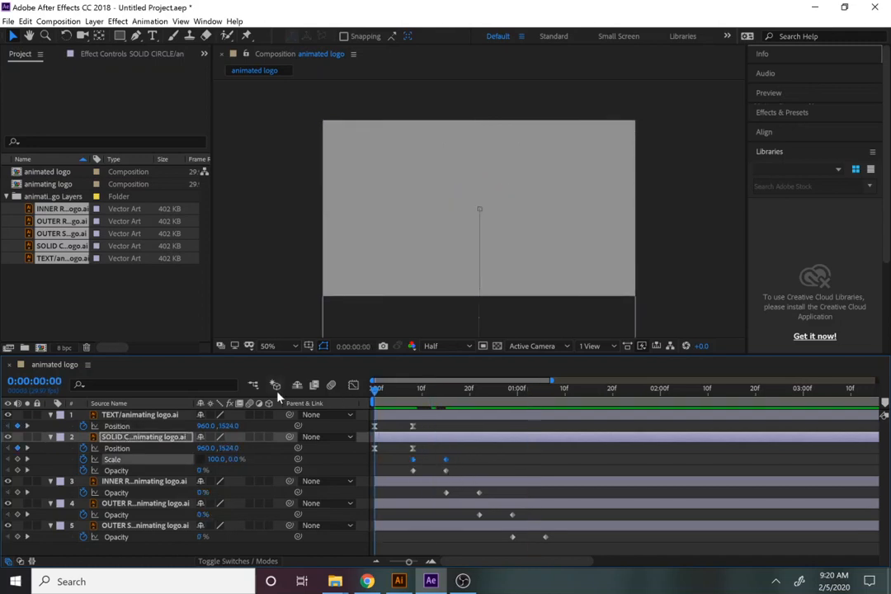
pyautogui.press('space')
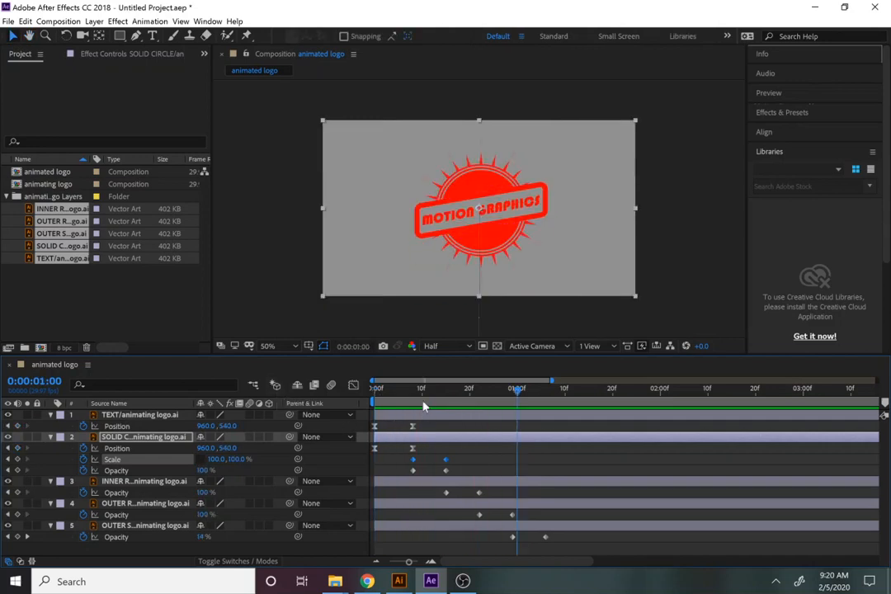
# Step: Add a Rotation keyframe of 10° to the SOLID CIRCLE layer at frame 8
pyautogui.click(407, 395)
pyautogui.moveTo(410, 394); pyautogui.dragTo(415, 396)
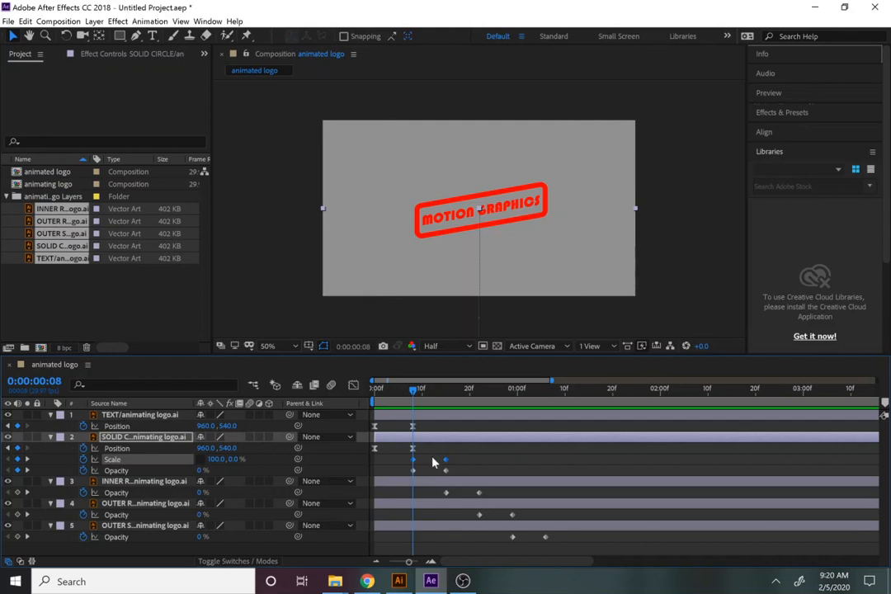
pyautogui.moveTo(415, 400)
pyautogui.mouseDown()
pyautogui.moveTo(445, 398)
pyautogui.moveTo(417, 397)
pyautogui.mouseUp()
pyautogui.press('r')
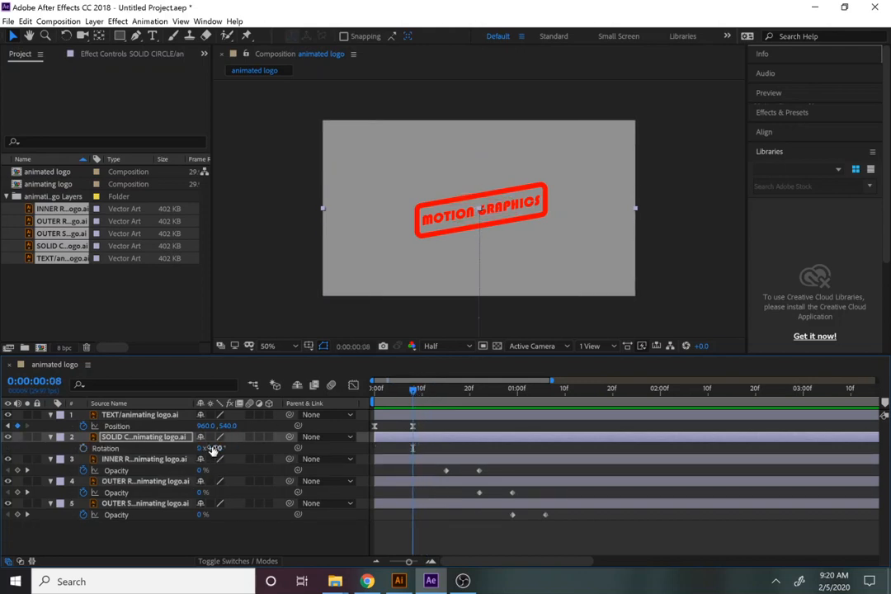
pyautogui.click(82, 448)
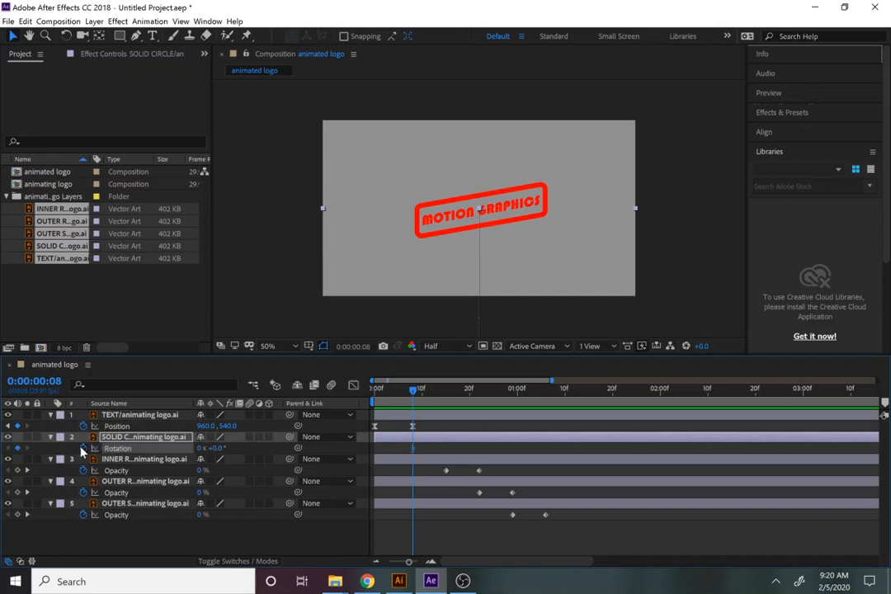
pyautogui.click(216, 448)
pyautogui.write('10')
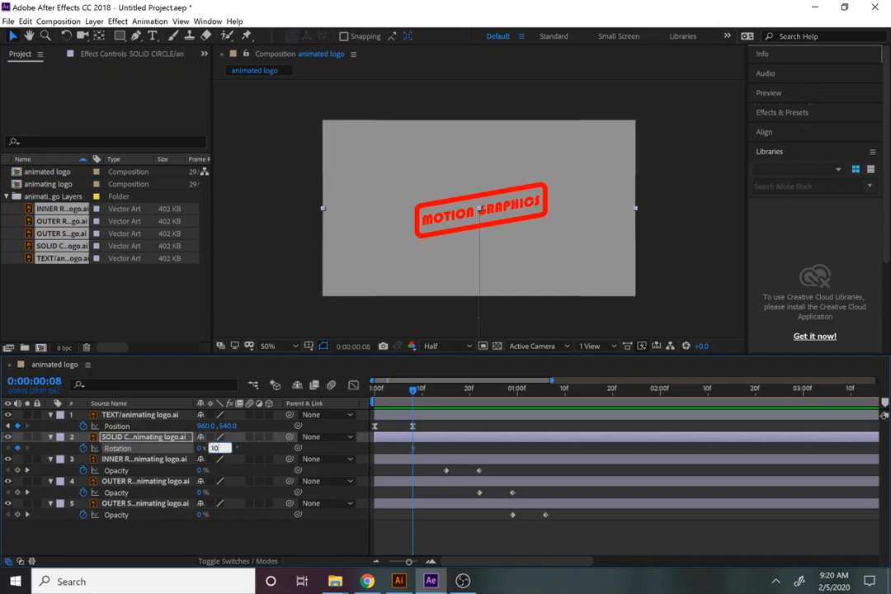
pyautogui.press('Return')
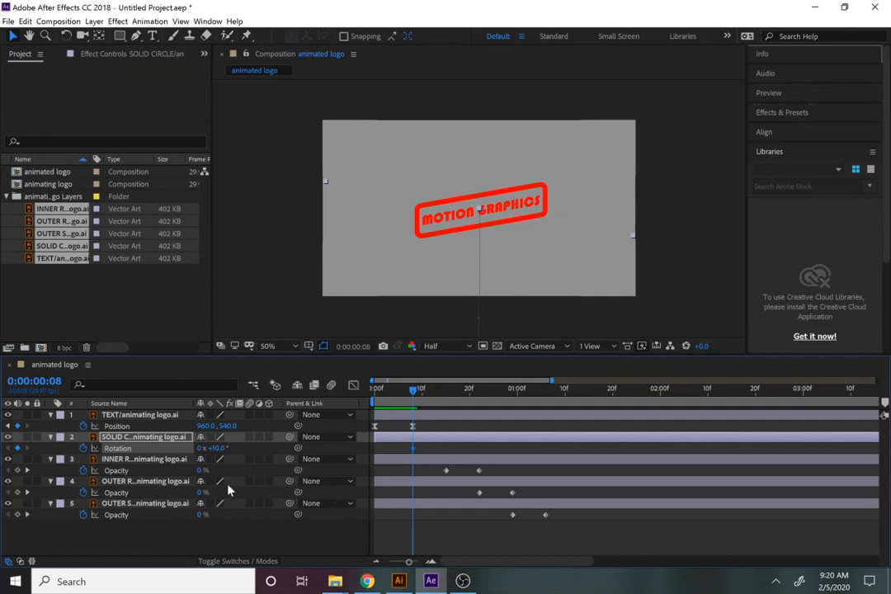
# Step: Set SOLID CIRCLE's Rotation to 0° at frame 15
pyautogui.moveTo(421, 393); pyautogui.dragTo(446, 394)
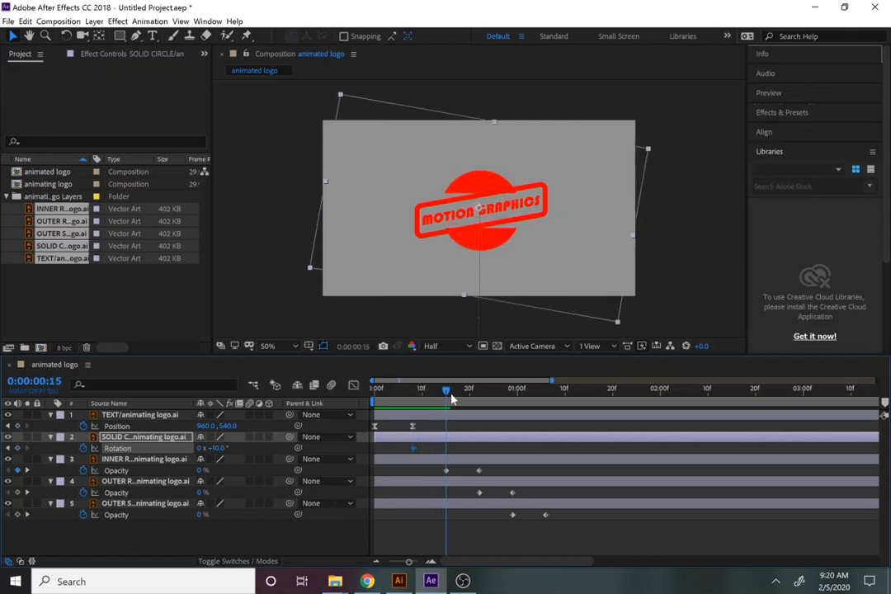
pyautogui.click(219, 448)
pyautogui.write('0')
pyautogui.press('Return')
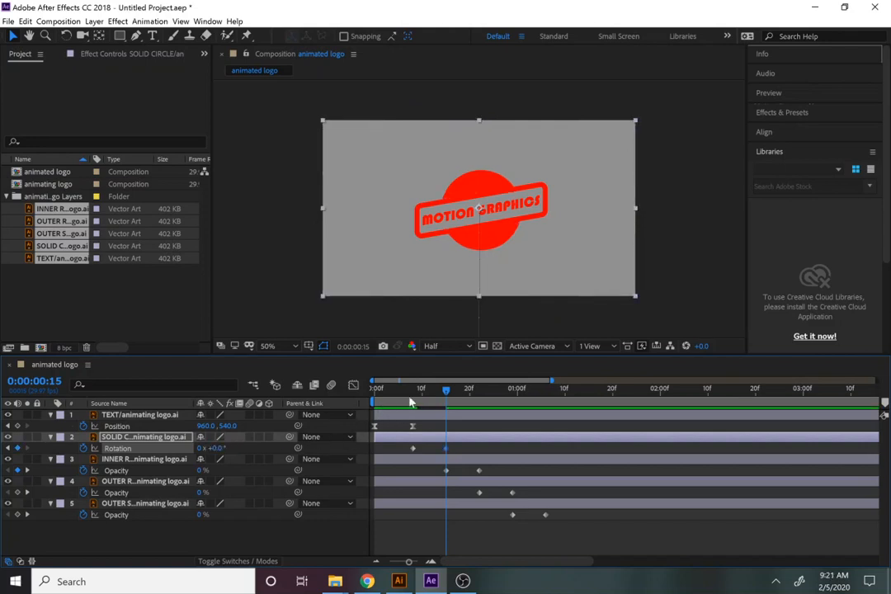
# Step: Change SOLID CIRCLE's Rotation keyframe at frame 8 to -10° and scrub forward to check it
pyautogui.click(412, 392)
pyautogui.moveTo(417, 389)
pyautogui.mouseDown()
pyautogui.moveTo(426, 387)
pyautogui.moveTo(411, 383)
pyautogui.mouseUp()
pyautogui.click(214, 447)
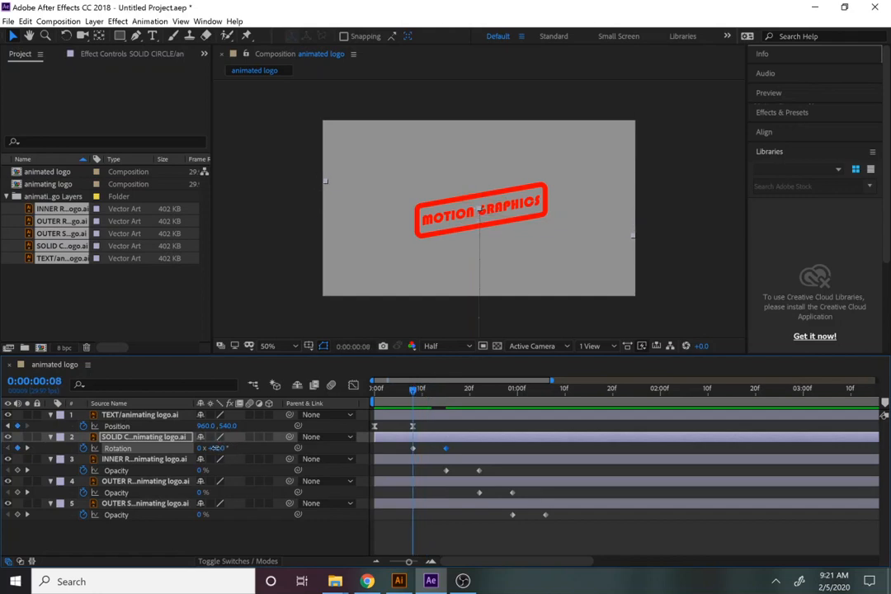
pyautogui.write('-10')
pyautogui.press('Return')
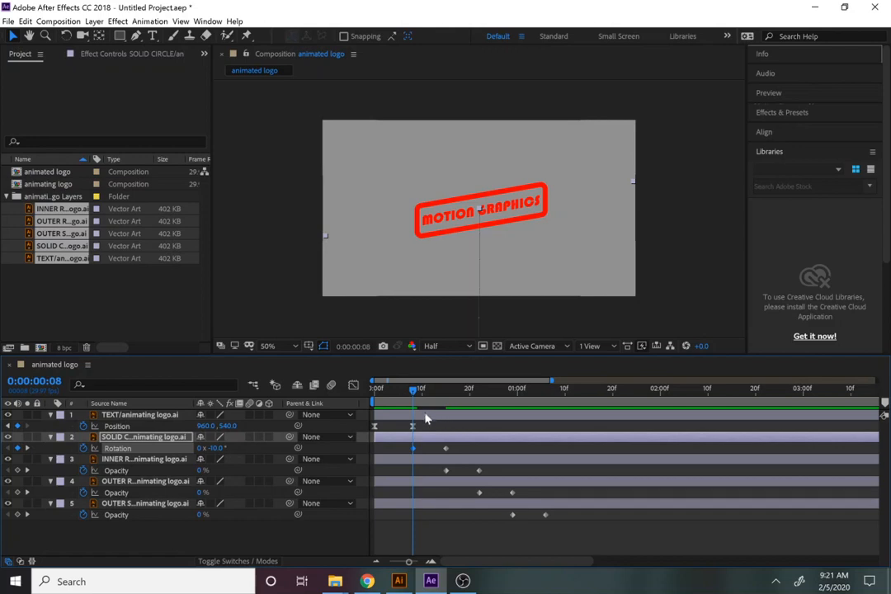
pyautogui.moveTo(413, 404)
pyautogui.mouseDown()
pyautogui.moveTo(452, 401)
pyautogui.moveTo(396, 403)
pyautogui.moveTo(468, 404)
pyautogui.moveTo(400, 402)
pyautogui.moveTo(419, 401)
pyautogui.mouseUp()
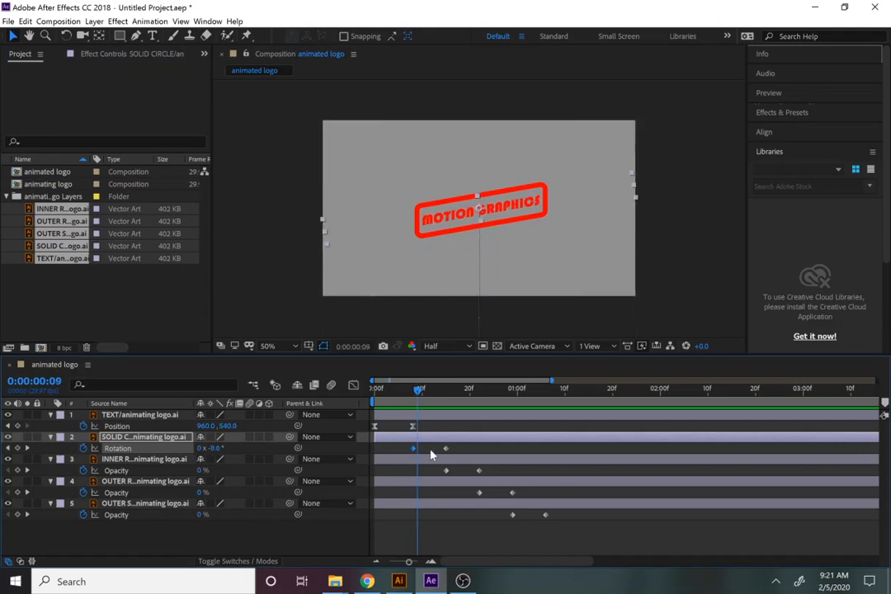
# Step: Apply Easy Ease to SOLID CIRCLE's Scale, Rotation and Opacity keyframes and play the animation from the start
pyautogui.press('u')
pyautogui.moveTo(463, 485); pyautogui.dragTo(408, 458)
pyautogui.rightClick(426, 473)
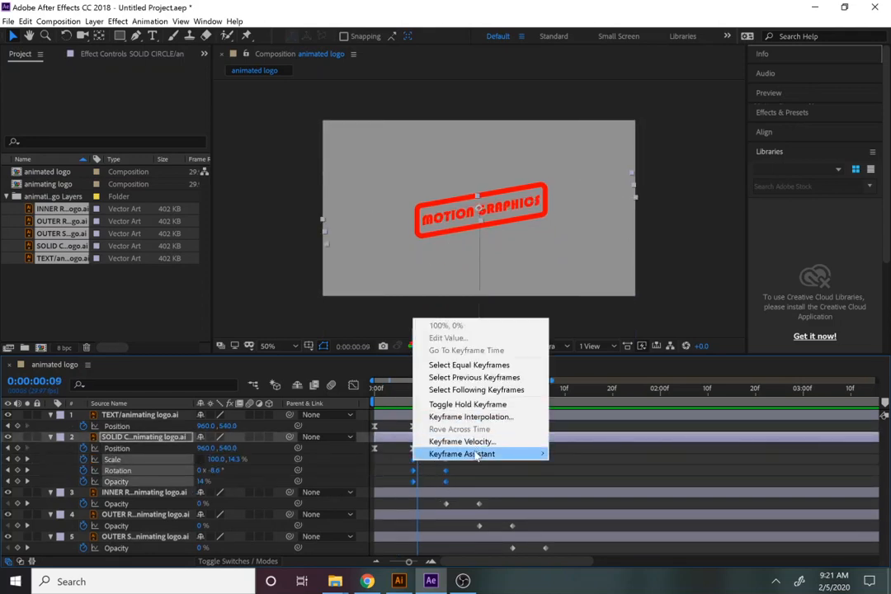
pyautogui.moveTo(478, 454)
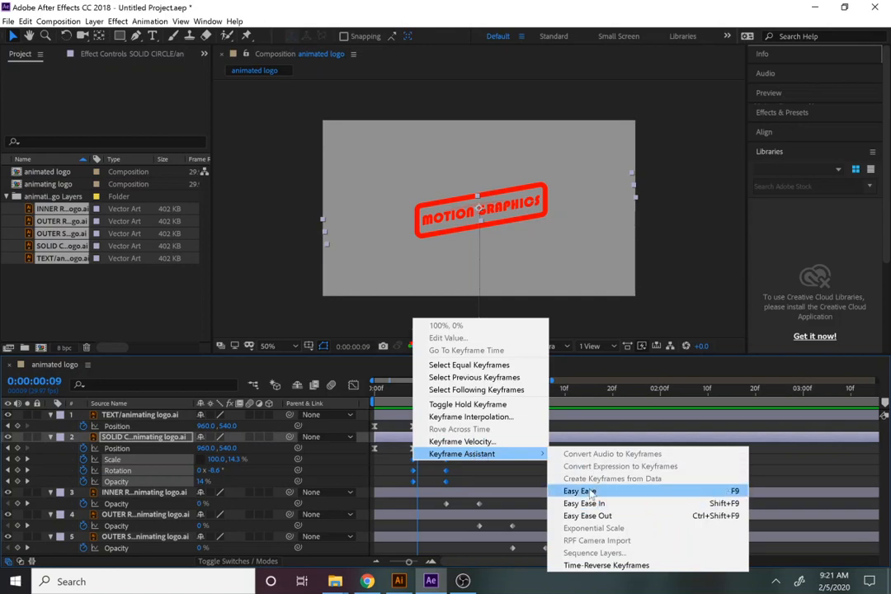
pyautogui.click(592, 493)
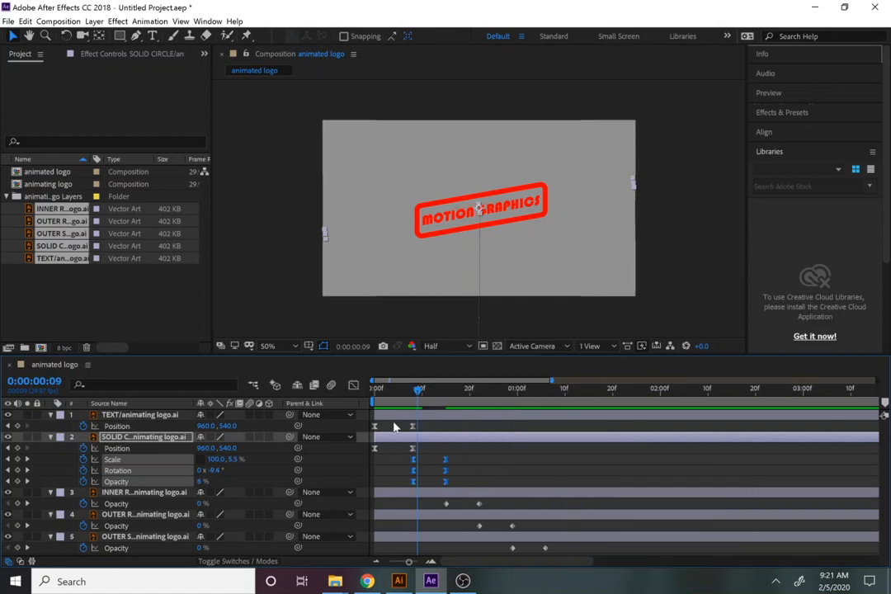
pyautogui.press('Home')
pyautogui.press('space')
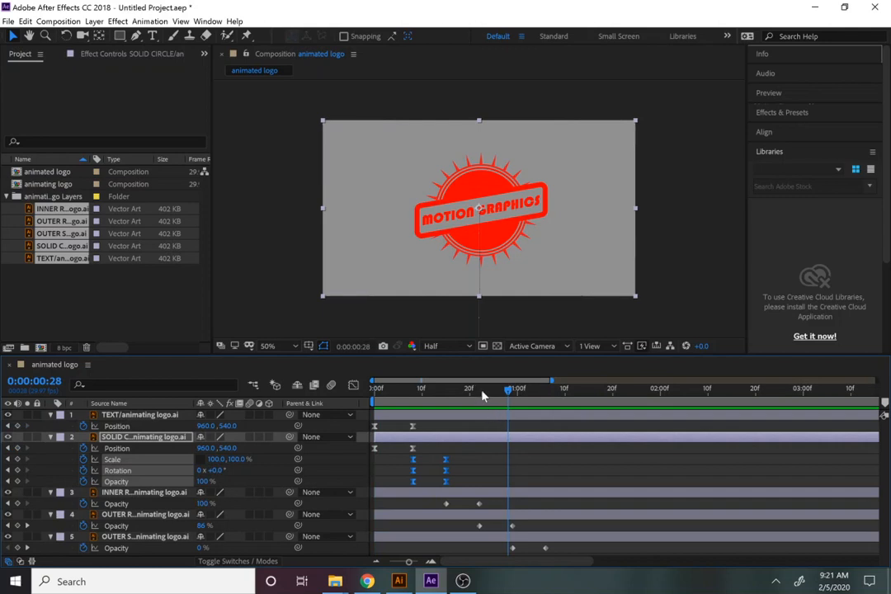
# Step: Add Rotation keyframes of 0° to the OUTER RING layer at frames 22 and 29
pyautogui.moveTo(484, 394)
pyautogui.mouseDown()
pyautogui.moveTo(443, 393)
pyautogui.moveTo(488, 406)
pyautogui.moveTo(448, 405)
pyautogui.moveTo(460, 392)
pyautogui.moveTo(500, 400)
pyautogui.moveTo(420, 402)
pyautogui.moveTo(486, 402)
pyautogui.moveTo(480, 397)
pyautogui.mouseUp()
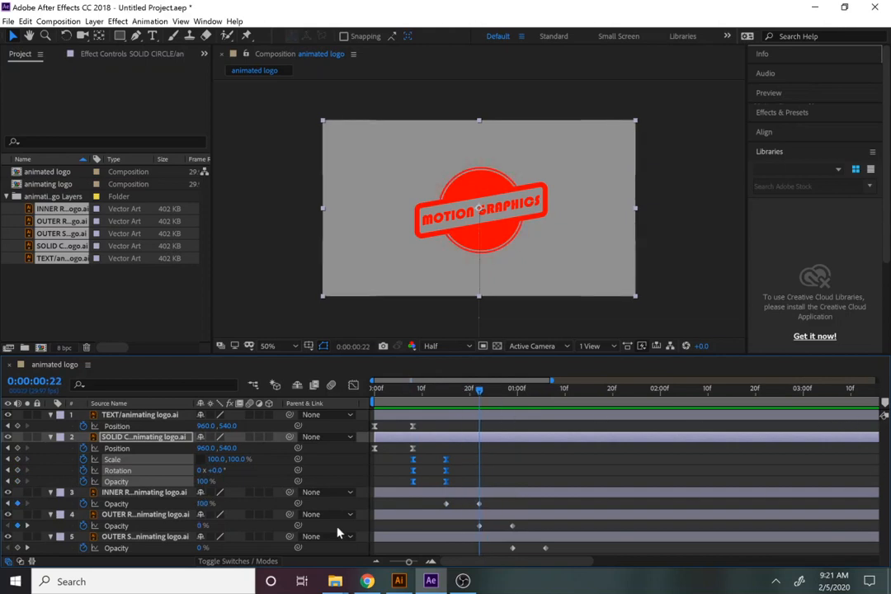
pyautogui.click(162, 516)
pyautogui.press('r')
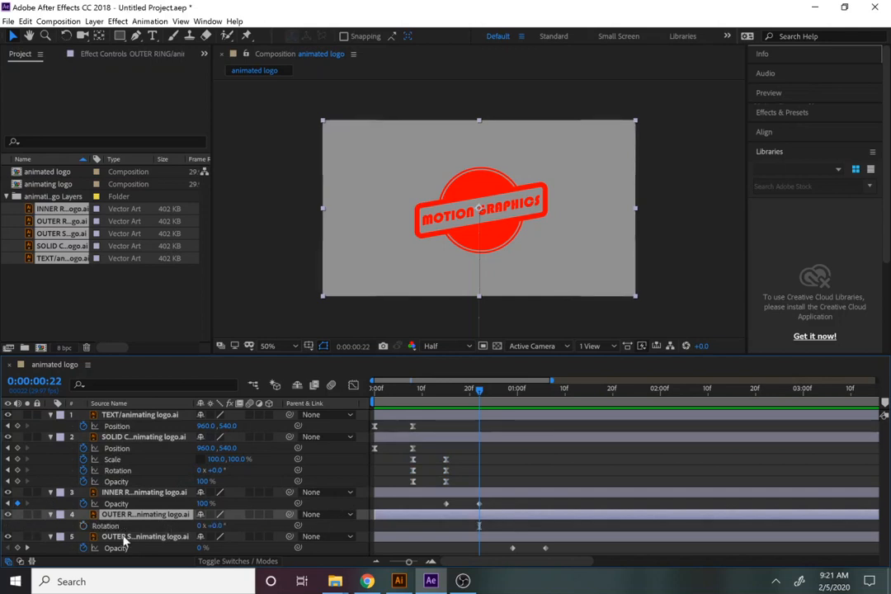
pyautogui.click(83, 525)
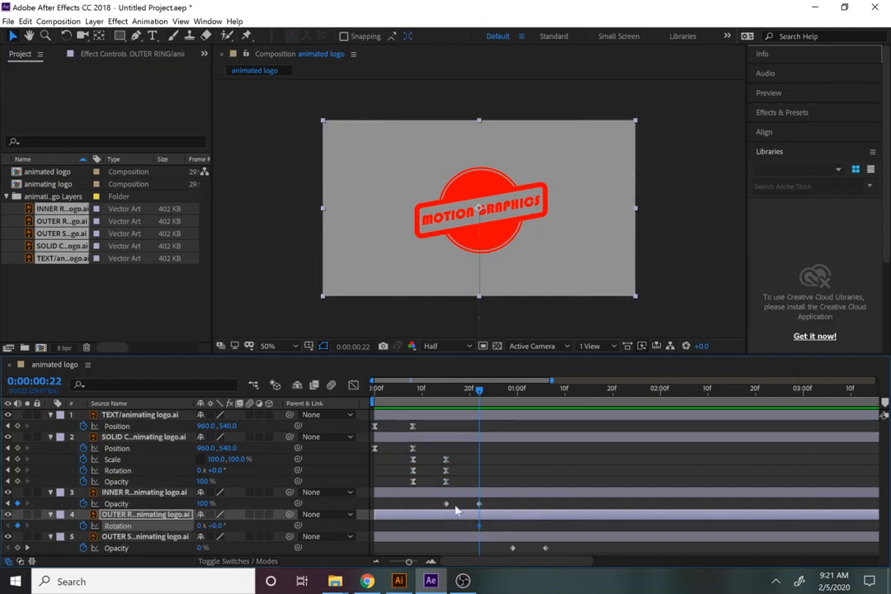
pyautogui.moveTo(509, 396); pyautogui.dragTo(513, 395)
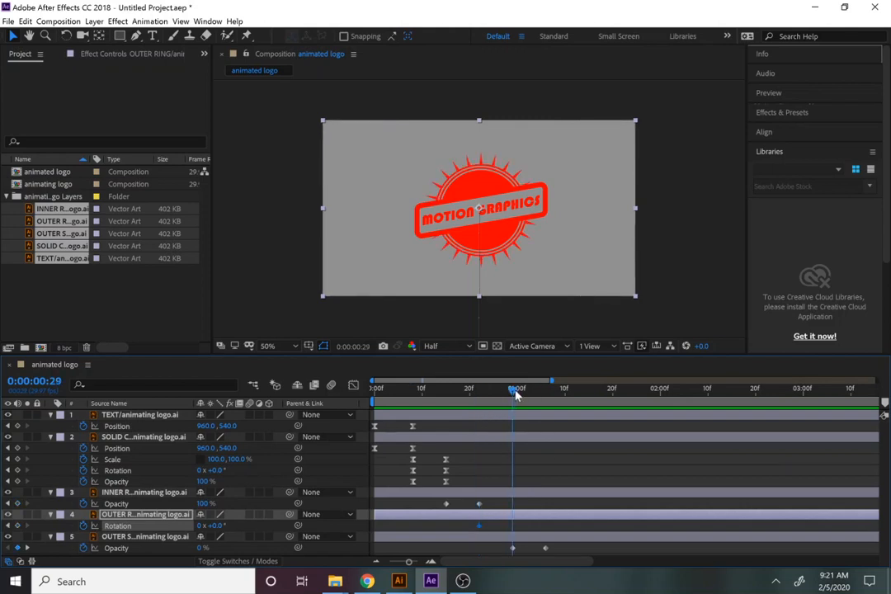
# Step: Set OUTER RING's Rotation at frame 22 to 2 full revolutions and play the animation
pyautogui.click(8, 527)
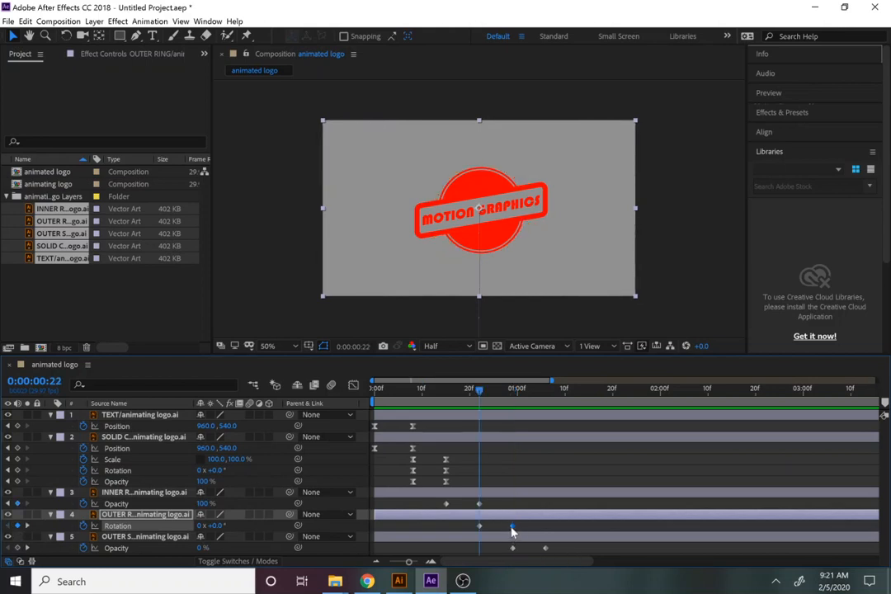
pyautogui.click(199, 526)
pyautogui.write('2')
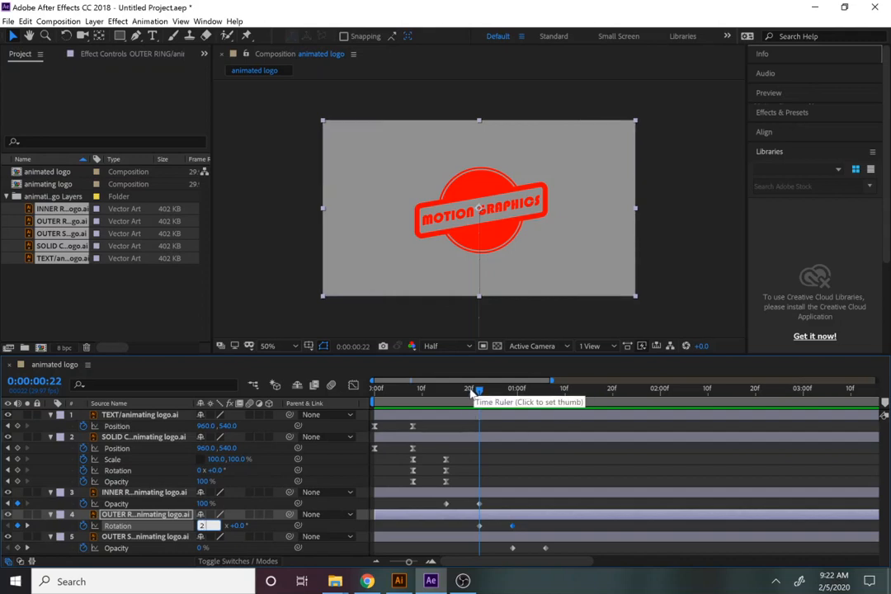
pyautogui.press('Return')
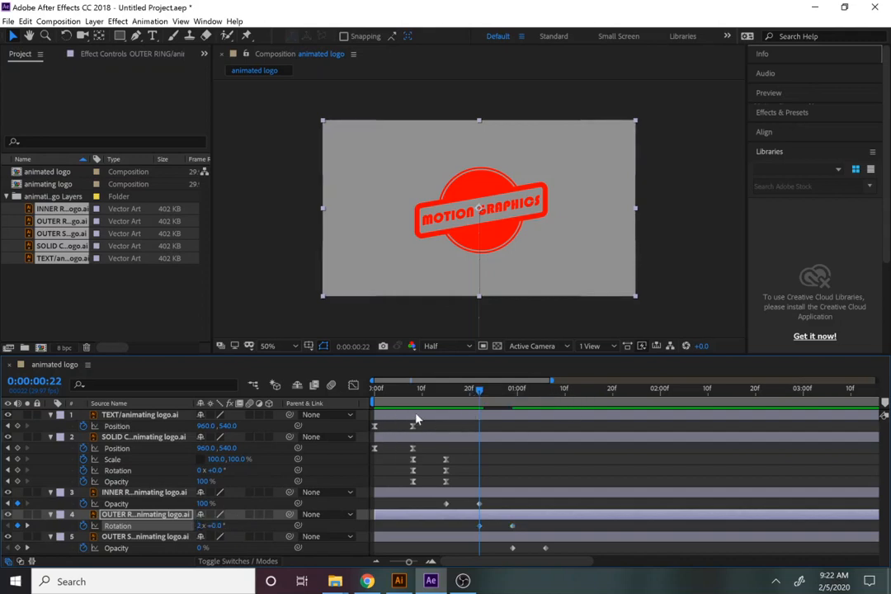
pyautogui.press('space')
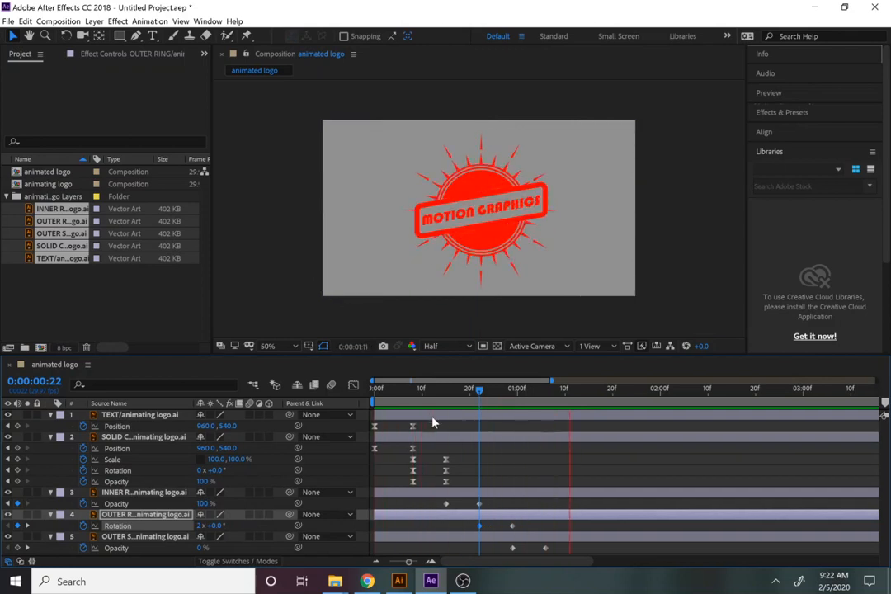
# Step: Set OUTER RING's Rotation at frame 22 to 1 full revolution and scrub through the spin to check it
pyautogui.click(492, 391)
pyautogui.moveTo(494, 394); pyautogui.dragTo(479, 407)
pyautogui.click(200, 525)
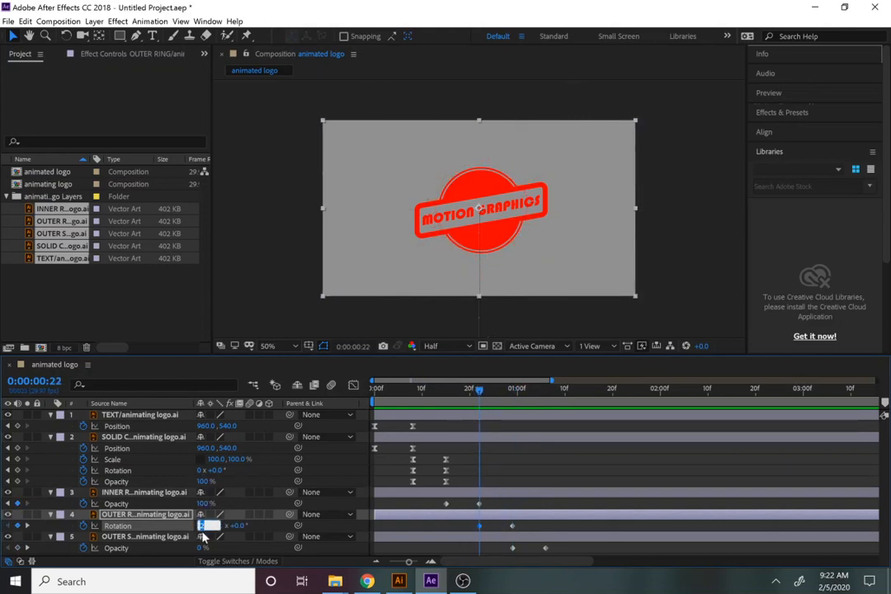
pyautogui.write('1')
pyautogui.press('Return')
pyautogui.moveTo(481, 394); pyautogui.dragTo(523, 410)
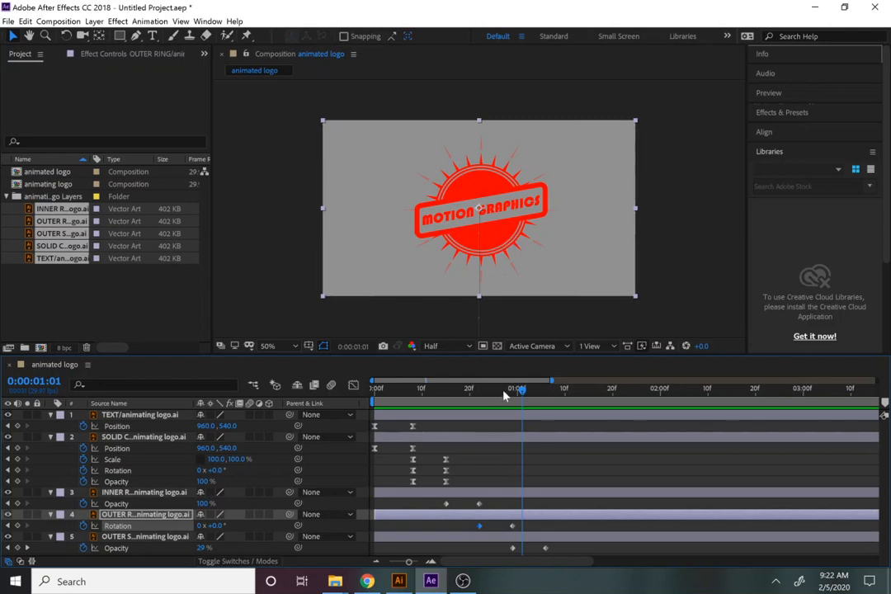
pyautogui.click(471, 400)
pyautogui.moveTo(472, 401); pyautogui.dragTo(480, 402)
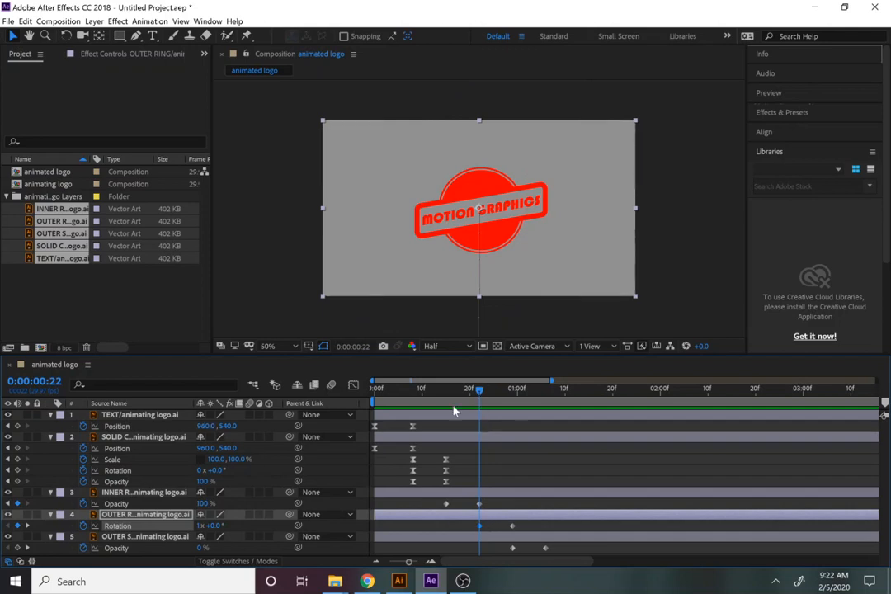
pyautogui.moveTo(481, 388); pyautogui.dragTo(516, 393)
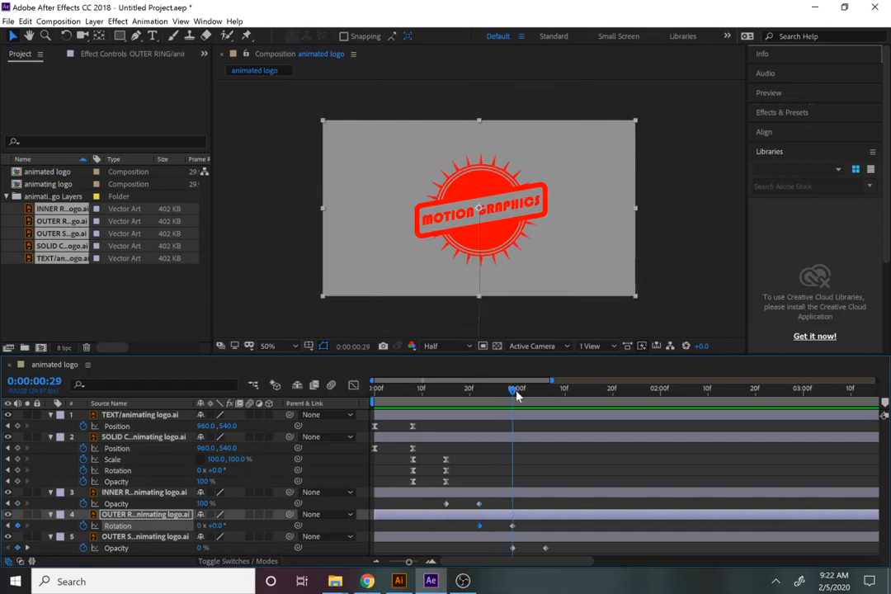
# Step: Create shapes from the OUTER RING vector layer
pyautogui.click(142, 518)
pyautogui.rightClick(142, 521)
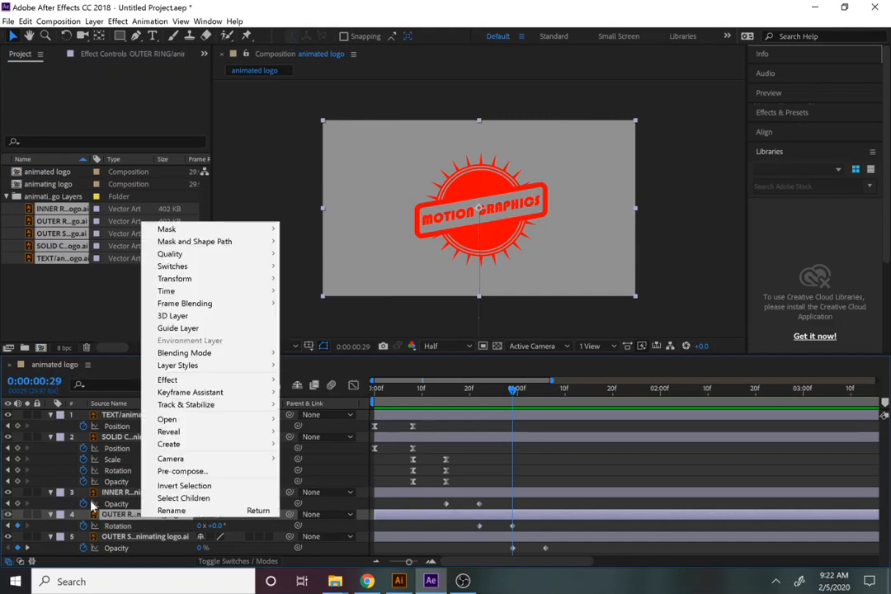
pyautogui.moveTo(248, 444)
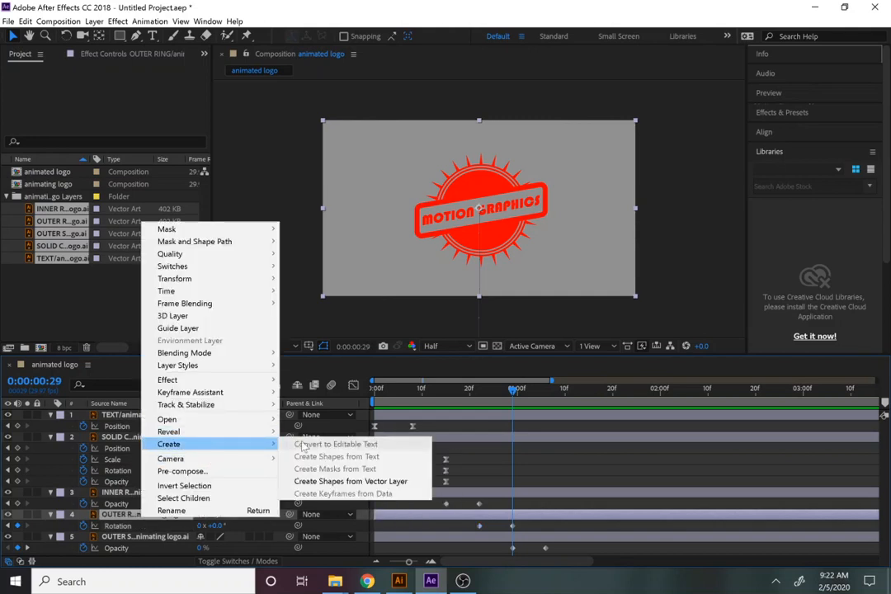
pyautogui.click(318, 482)
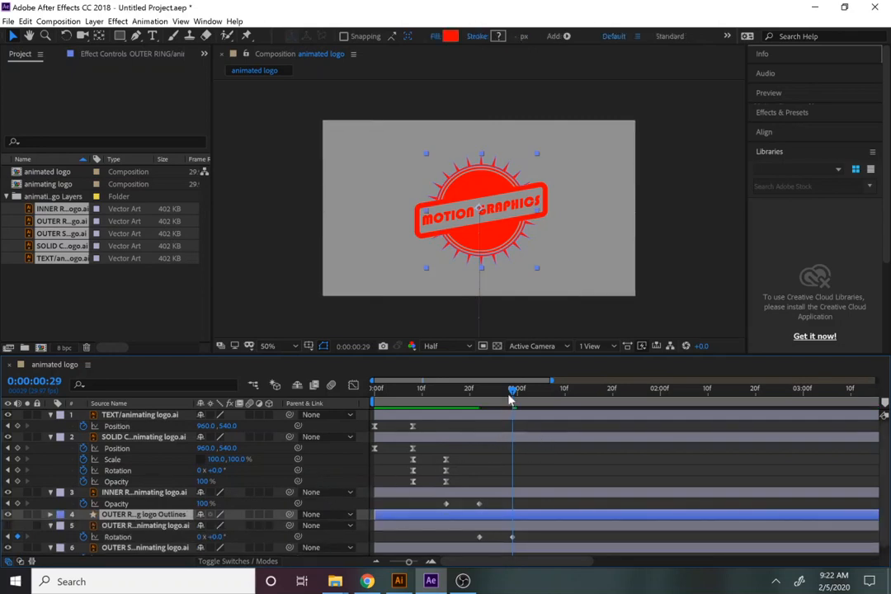
# Step: Reveal the keyframed properties of the OUTER RING outlines layer and scrub between frames 22 and 29
pyautogui.moveTo(513, 393); pyautogui.dragTo(482, 395)
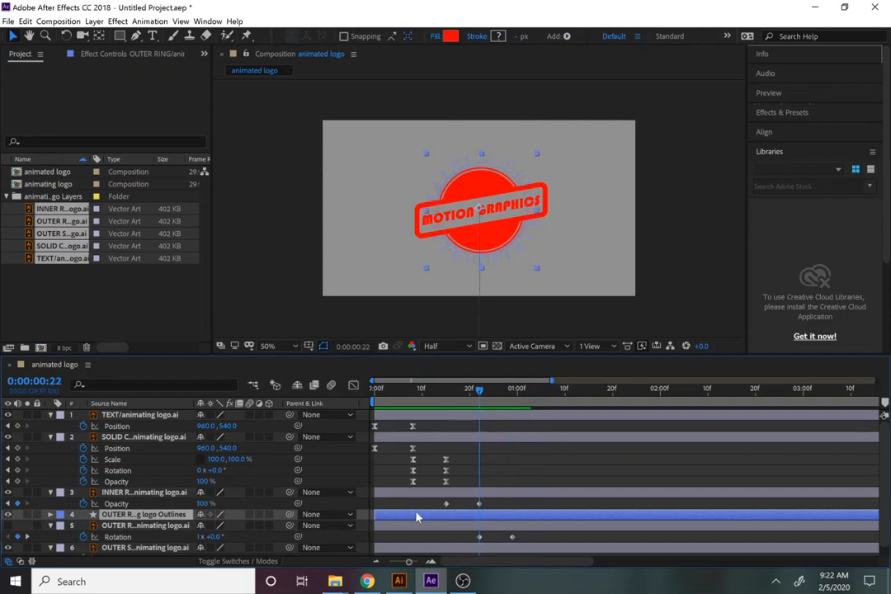
pyautogui.press('u')
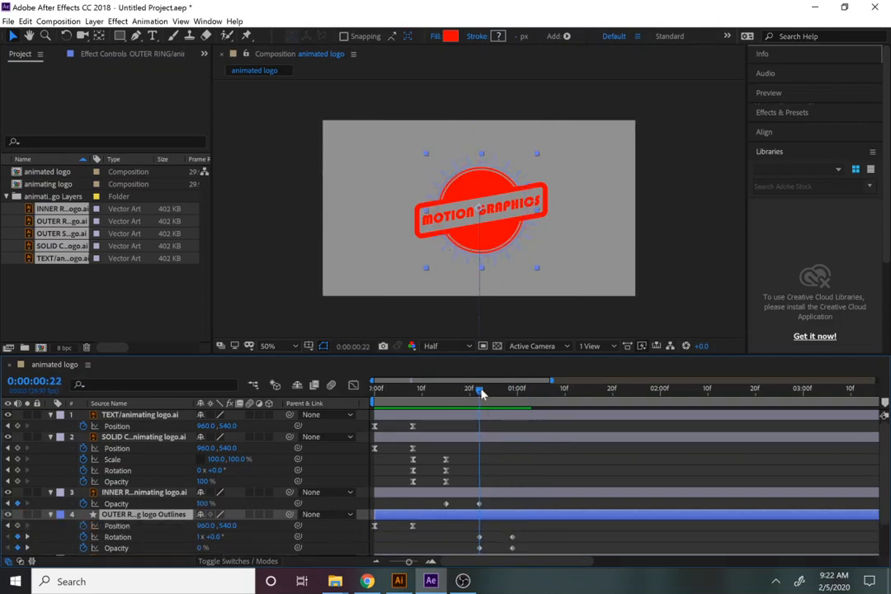
pyautogui.moveTo(483, 394); pyautogui.dragTo(515, 396)
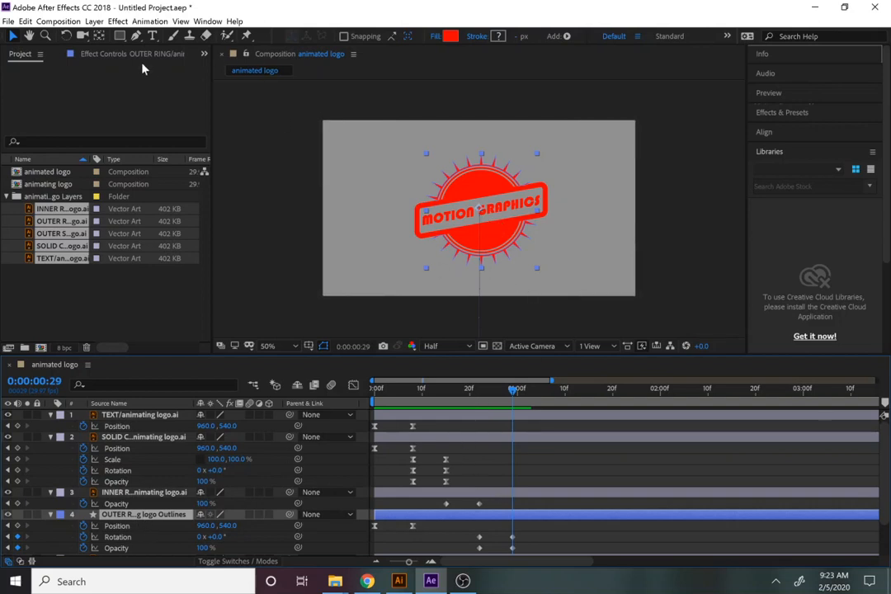
# Step: Try moving the OUTER RING outlines' anchor point above and below center with the Pan Behind tool, scrubbing and undoing each change
pyautogui.click(99, 36)
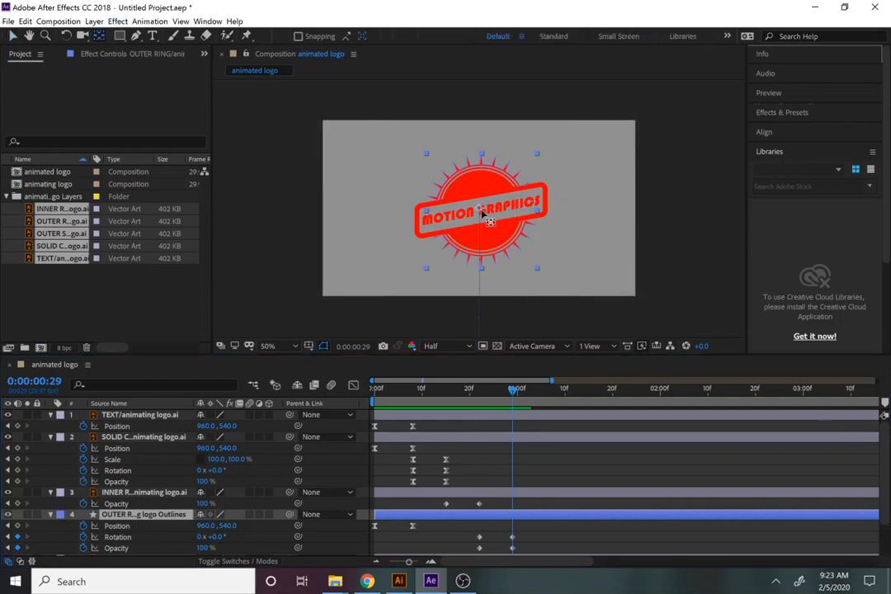
pyautogui.moveTo(482, 212); pyautogui.dragTo(482, 203)
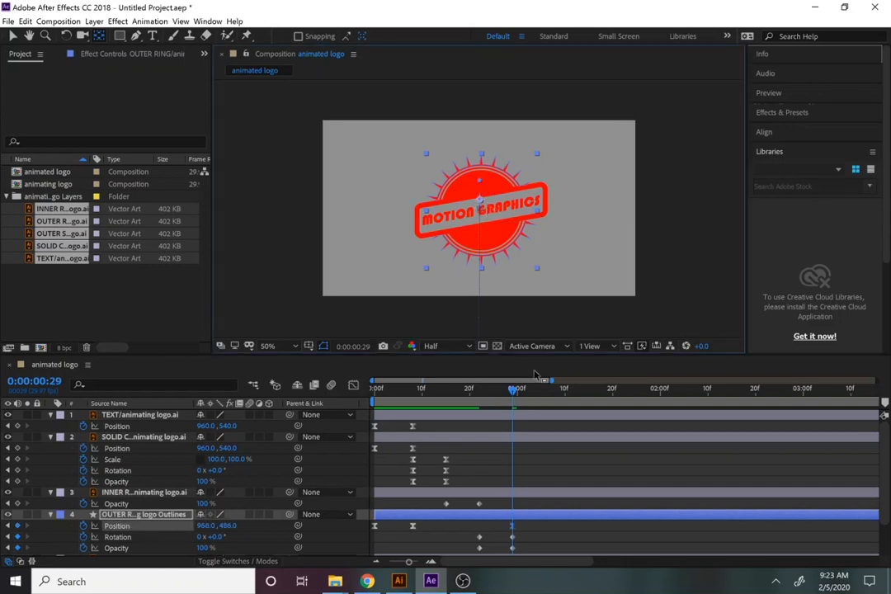
pyautogui.moveTo(466, 391); pyautogui.dragTo(512, 398)
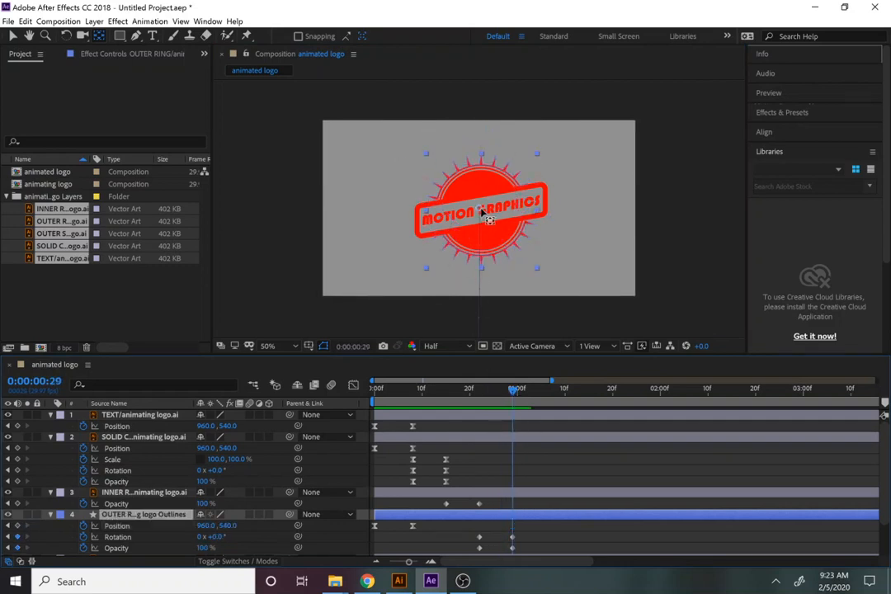
pyautogui.moveTo(482, 208); pyautogui.dragTo(483, 224)
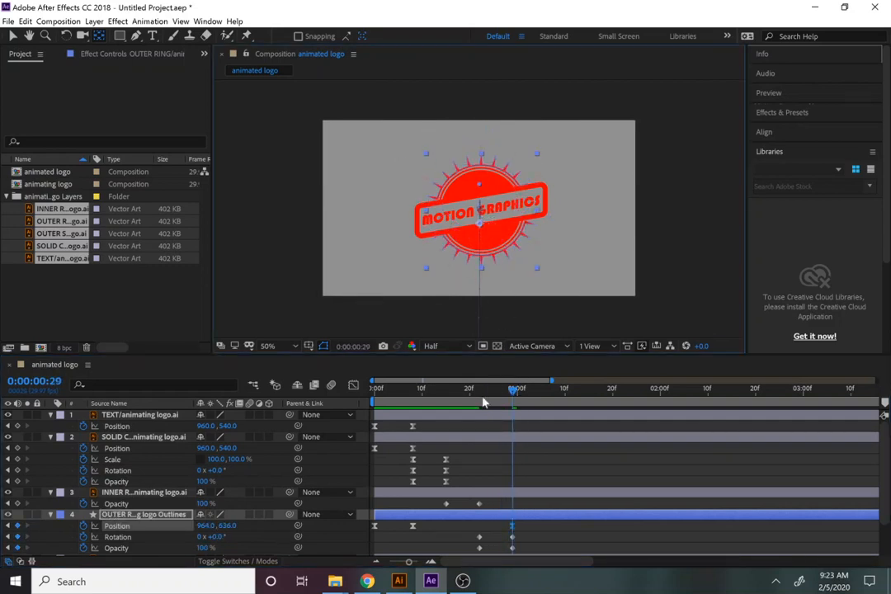
pyautogui.moveTo(443, 393); pyautogui.dragTo(532, 402)
pyautogui.hotkey('ctrl', 'z')
# Step: Add Rotation keyframes of 0° to the OUTER STARBURST layer at frame 29 and 0:00:01:06, showing its Position and Opacity alongside
pyautogui.scroll(-2, 882, 479)
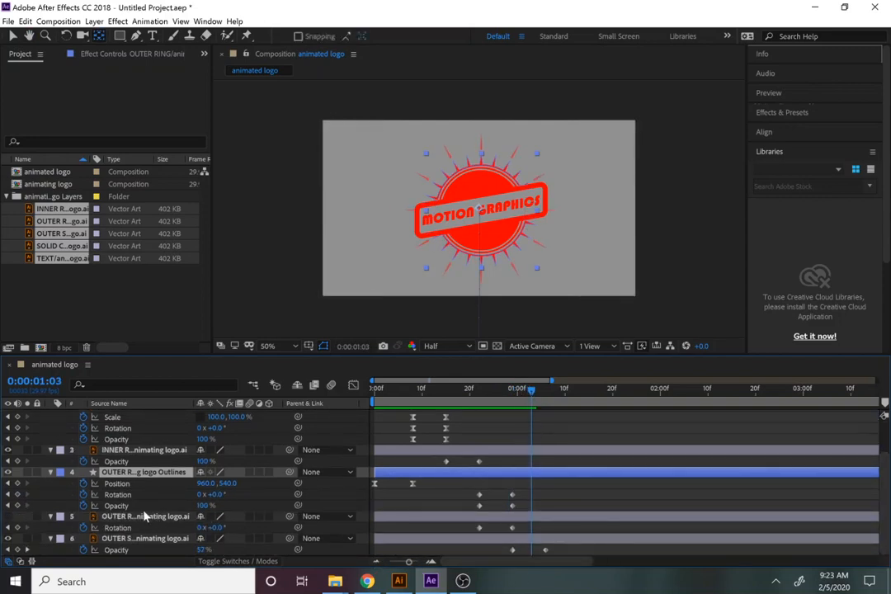
pyautogui.click(132, 539)
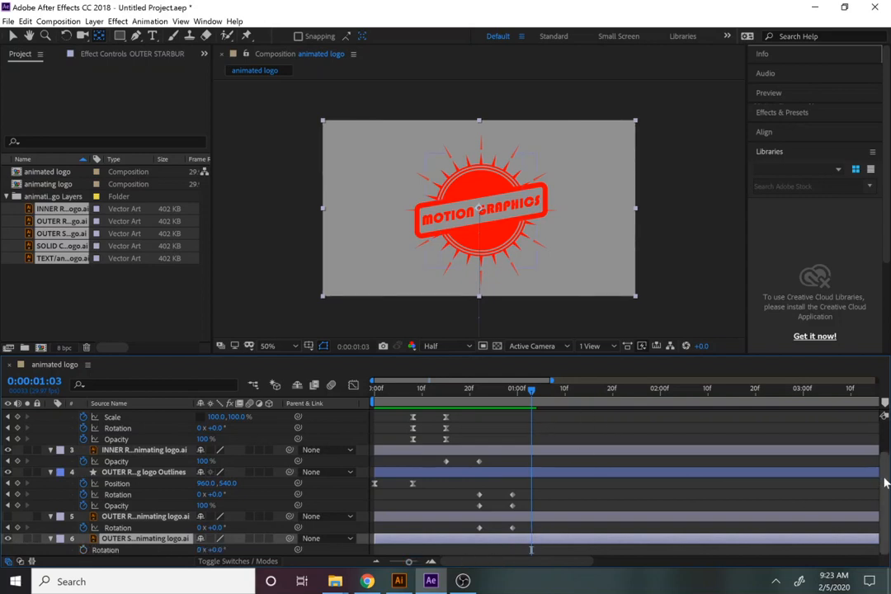
pyautogui.press('p')
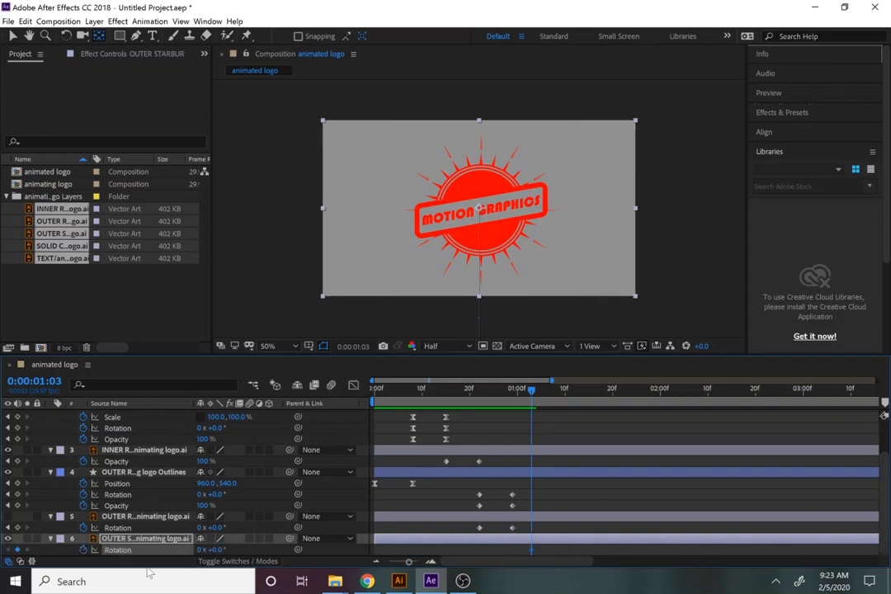
pyautogui.hotkey('shift', 'r')
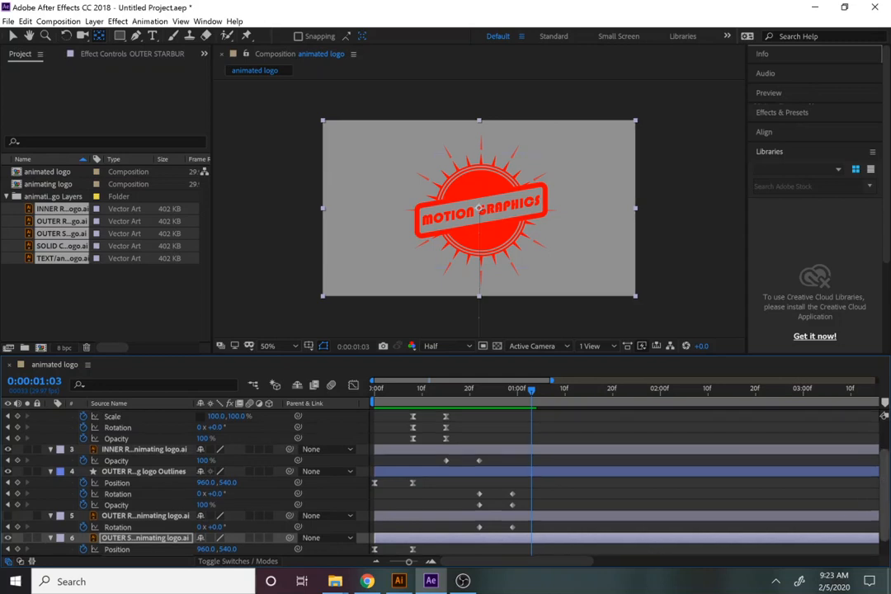
pyautogui.hotkey('shift', 't')
pyautogui.moveTo(522, 539); pyautogui.dragTo(513, 545)
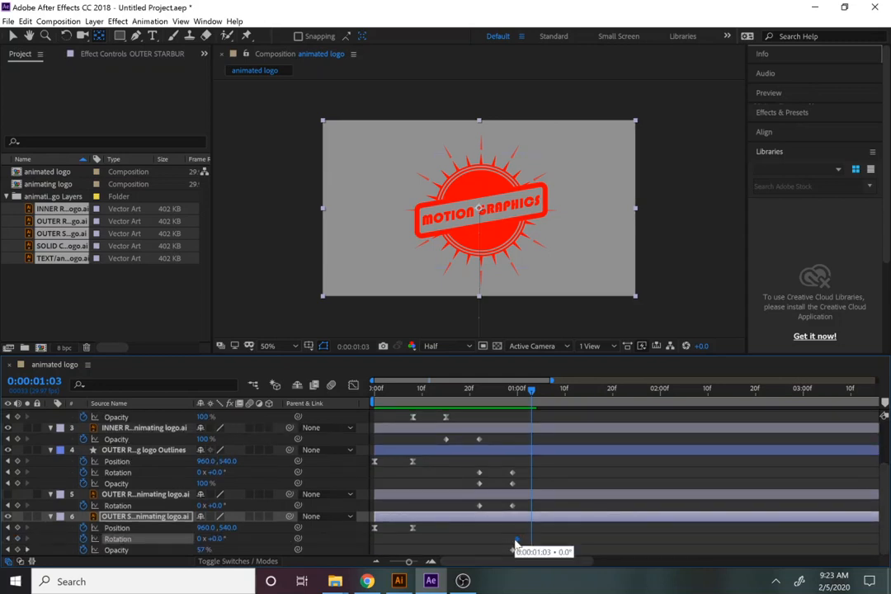
pyautogui.moveTo(536, 393); pyautogui.dragTo(551, 394)
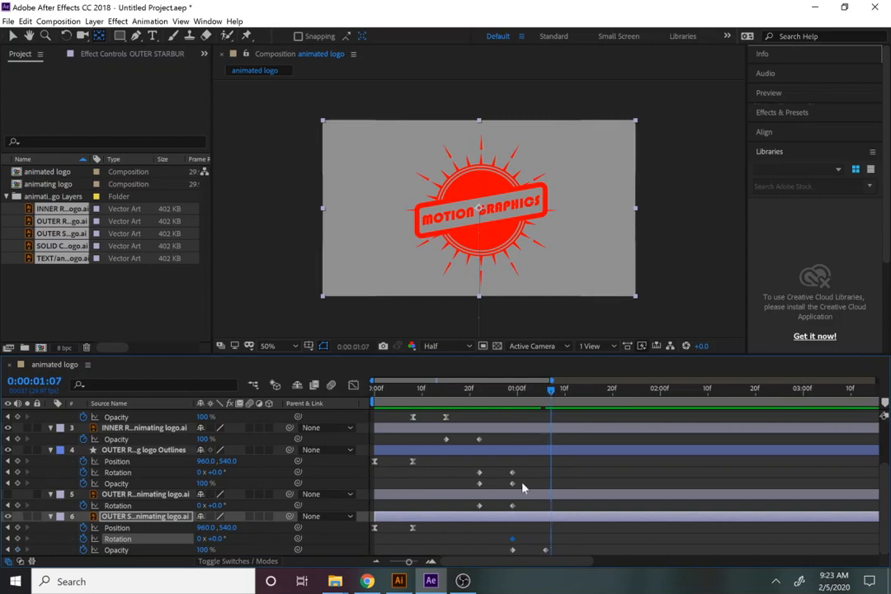
pyautogui.click(546, 392)
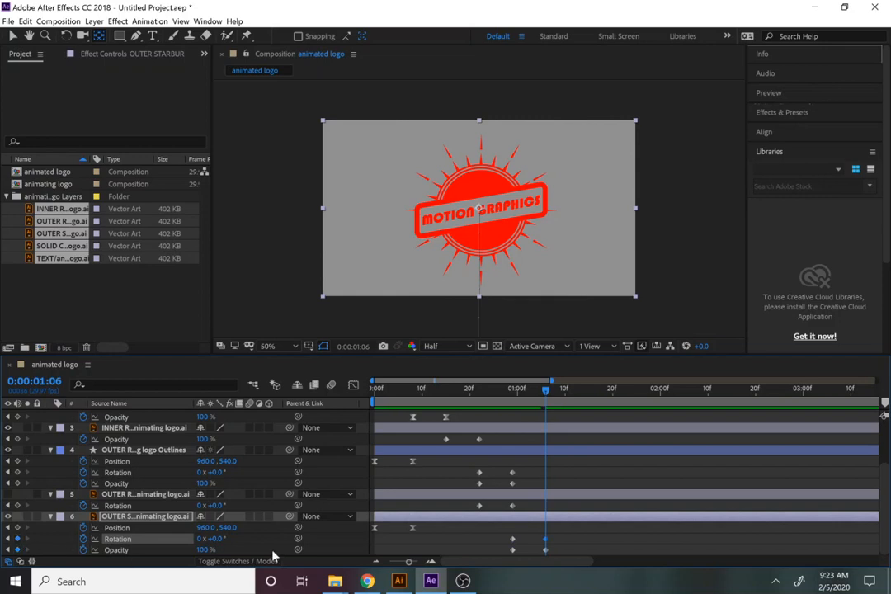
# Step: Set OUTER STARBURST's Rotation at frame 29 to 1 full revolution and scrub forward to check the spin
pyautogui.click(7, 539)
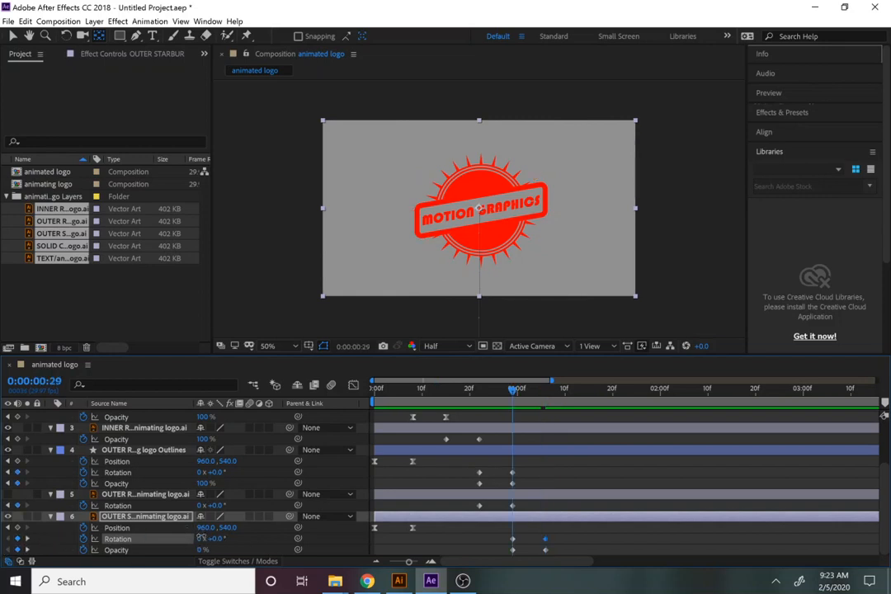
pyautogui.click(198, 538)
pyautogui.write('1')
pyautogui.press('Return')
pyautogui.moveTo(512, 388); pyautogui.dragTo(532, 393)
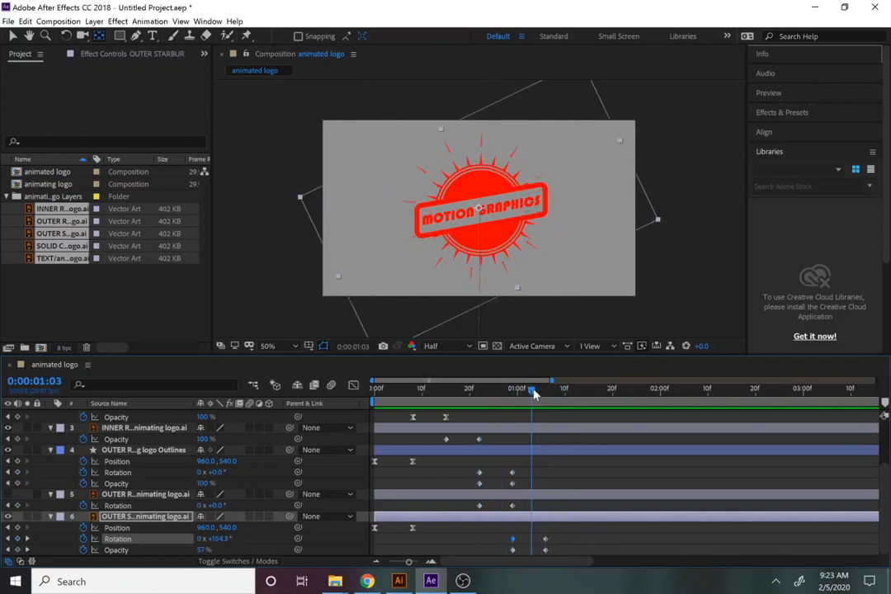
# Step: Apply Easy Ease to the INNER RING Opacity and the OUTER RING and OUTER STARBURST Rotation and Opacity keyframes, and preview the animation
pyautogui.moveTo(552, 554); pyautogui.dragTo(446, 436)
pyautogui.rightClick(547, 545)
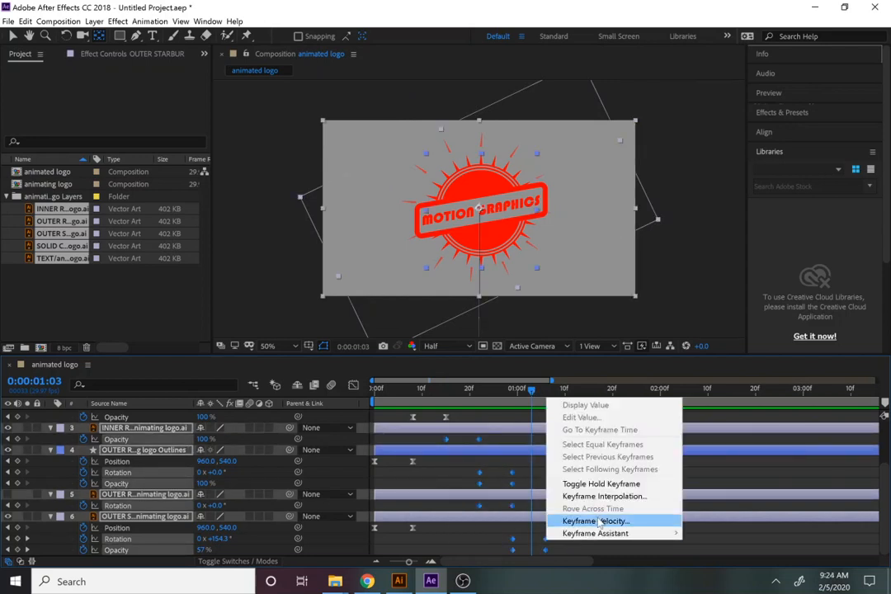
pyautogui.moveTo(611, 538)
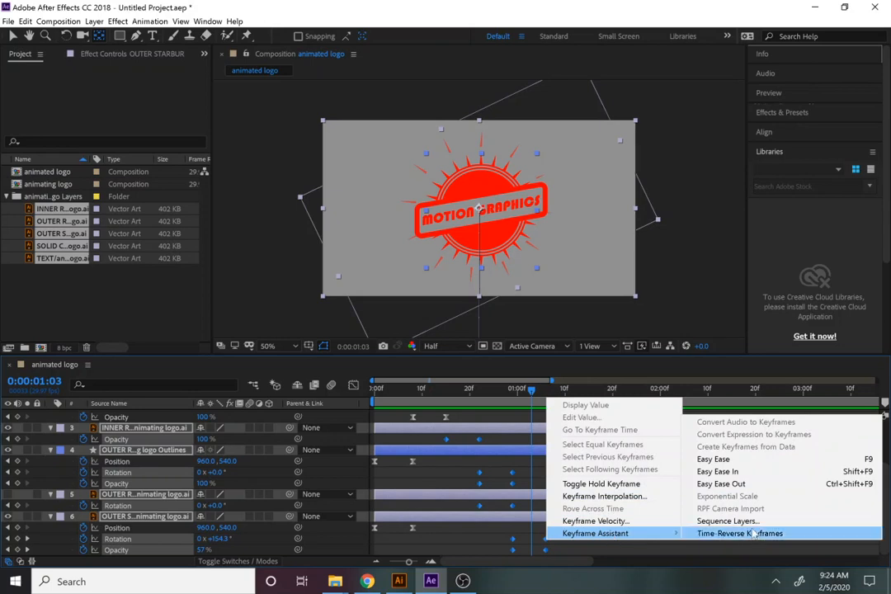
pyautogui.click(718, 472)
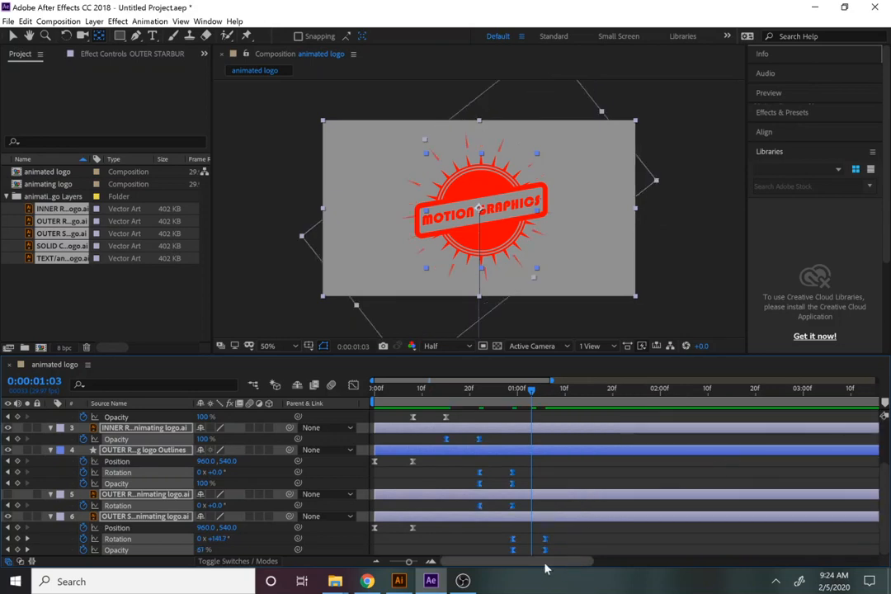
pyautogui.press('Home')
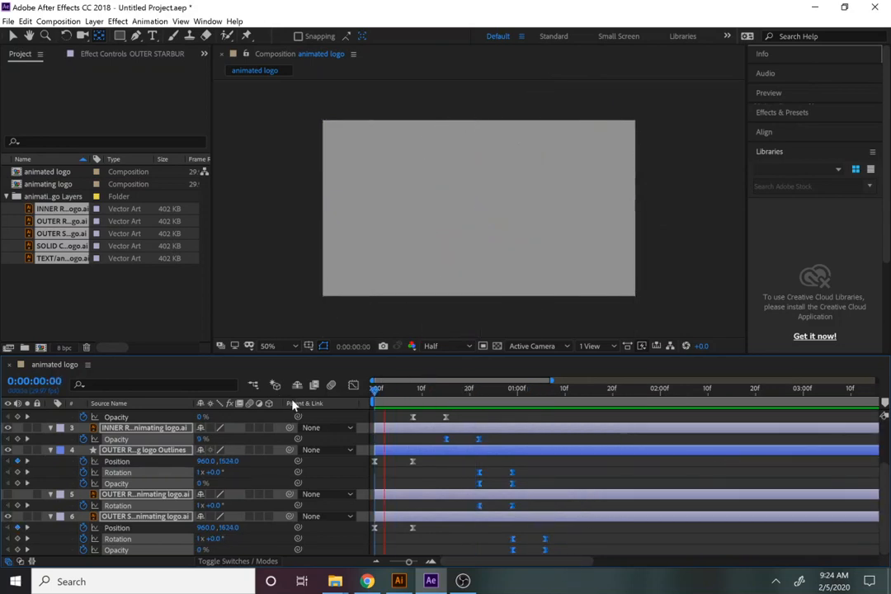
pyautogui.press('space')
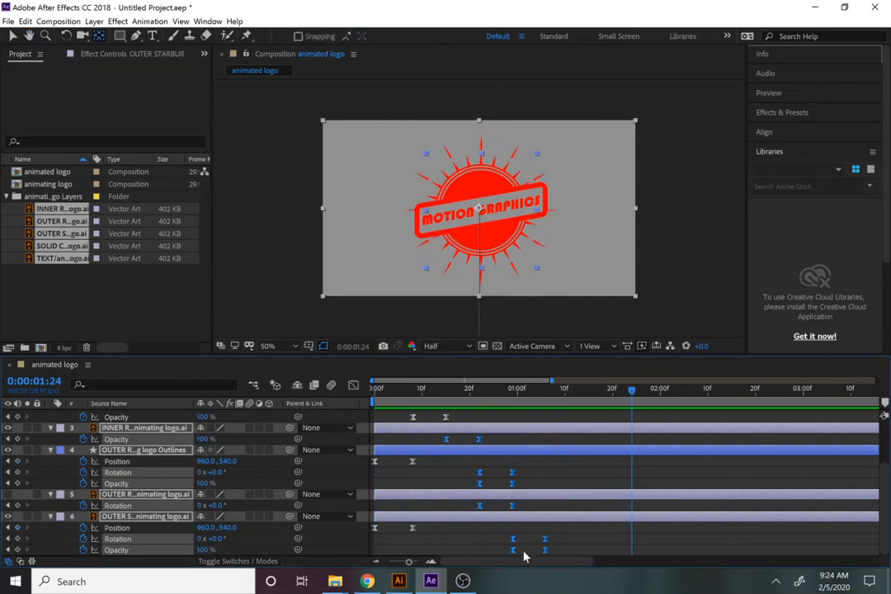
# Step: Shift the Opacity and Rotation keyframes earlier, starting INNER RING at frame 13, OUTER RING at 18 and OUTER STARBURST at 22, and preview
pyautogui.moveTo(500, 541)
pyautogui.mouseDown()
pyautogui.moveTo(552, 555)
pyautogui.moveTo(498, 542)
pyautogui.mouseUp()
pyautogui.moveTo(467, 462); pyautogui.dragTo(551, 556)
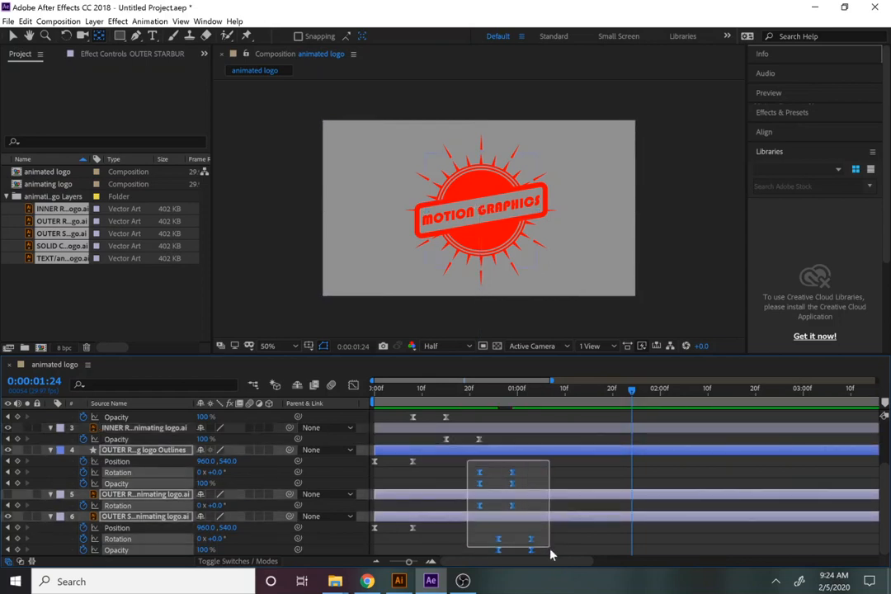
pyautogui.moveTo(481, 481); pyautogui.dragTo(471, 481)
pyautogui.moveTo(440, 439); pyautogui.dragTo(558, 562)
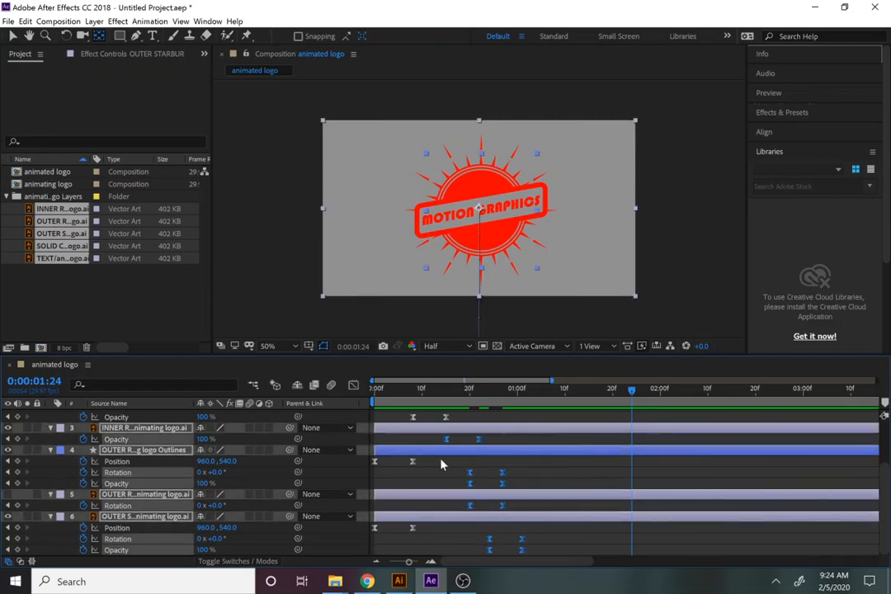
pyautogui.moveTo(446, 443); pyautogui.dragTo(437, 445)
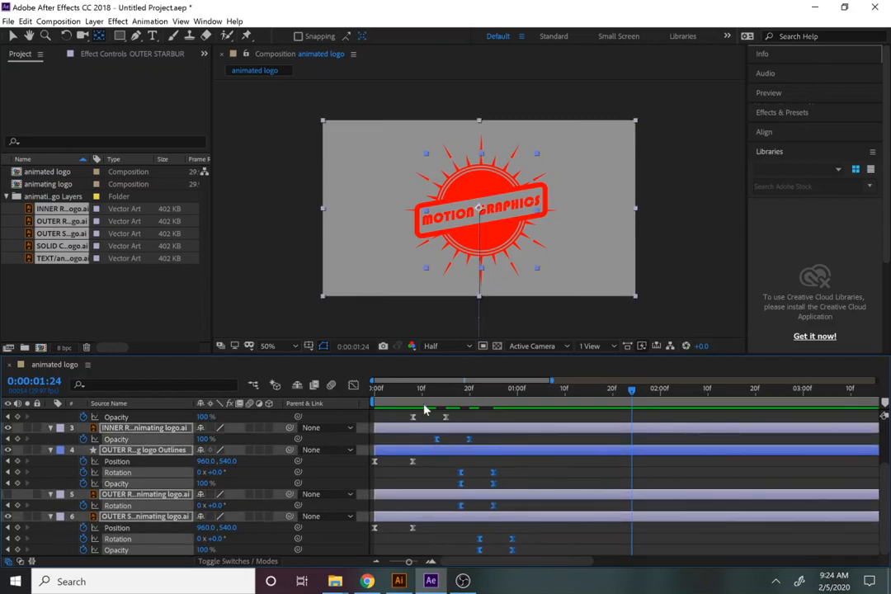
pyautogui.click(375, 388)
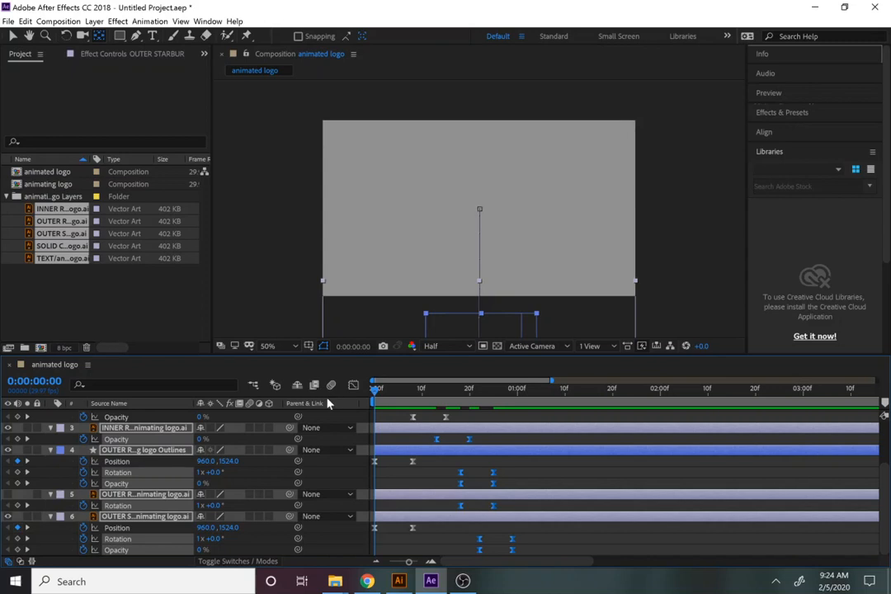
pyautogui.press('space')
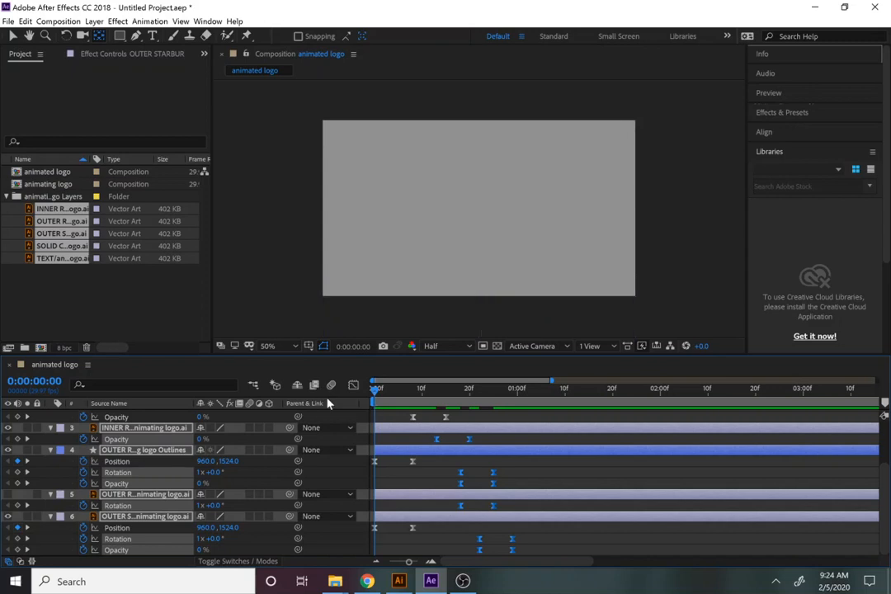
pyautogui.press('space')
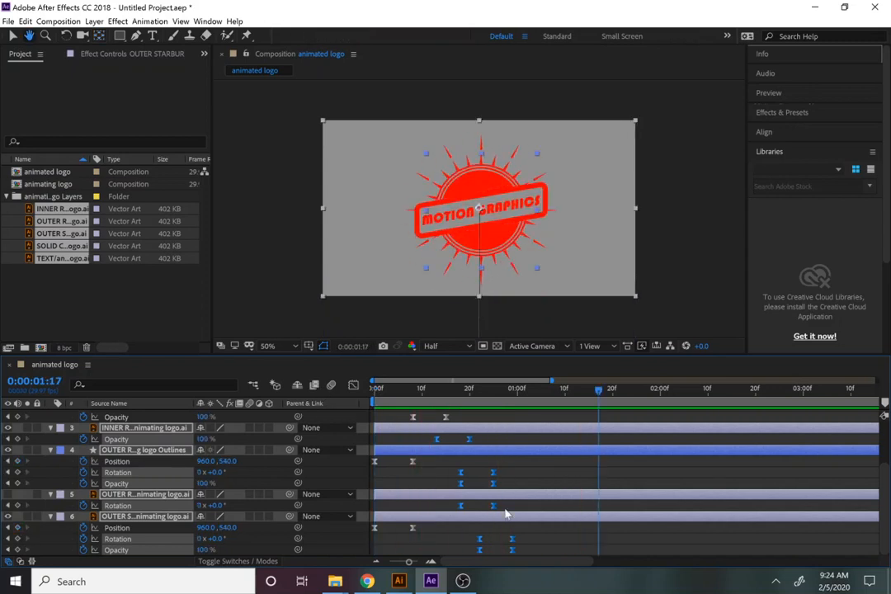
# Step: Delay the end keyframes to frame 19 for SOLID CIRCLE, 24 for INNER RING, 0:00:01:00 for OUTER RING and 0:00:01:04 for OUTER STARBURST, and preview
pyautogui.click(533, 555)
pyautogui.moveTo(537, 558); pyautogui.dragTo(512, 473)
pyautogui.moveTo(469, 443); pyautogui.dragTo(460, 422)
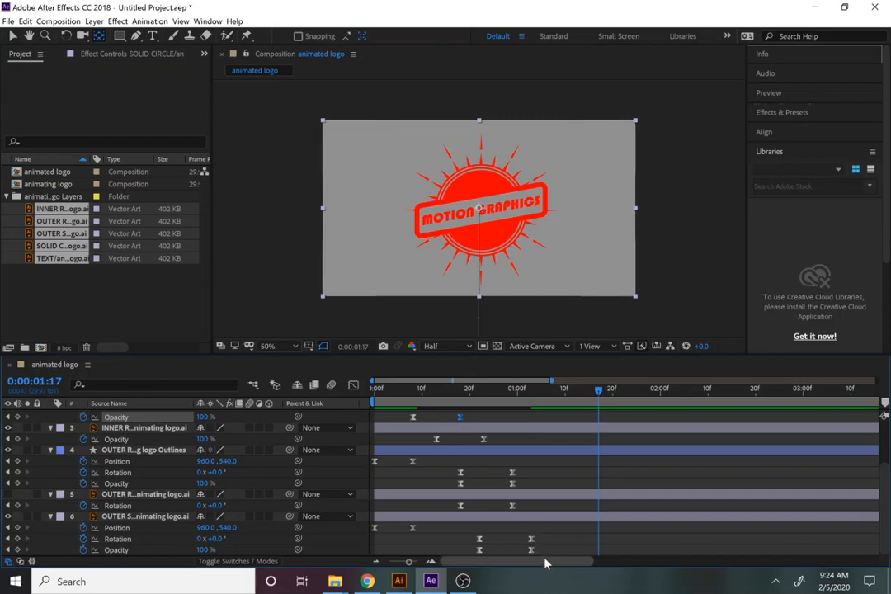
pyautogui.moveTo(542, 552); pyautogui.dragTo(489, 442)
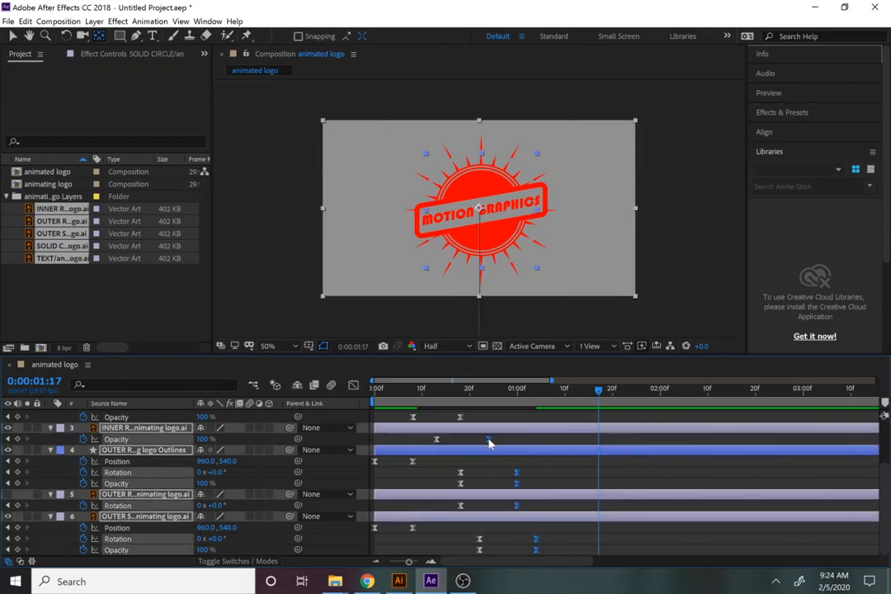
pyautogui.click(460, 416)
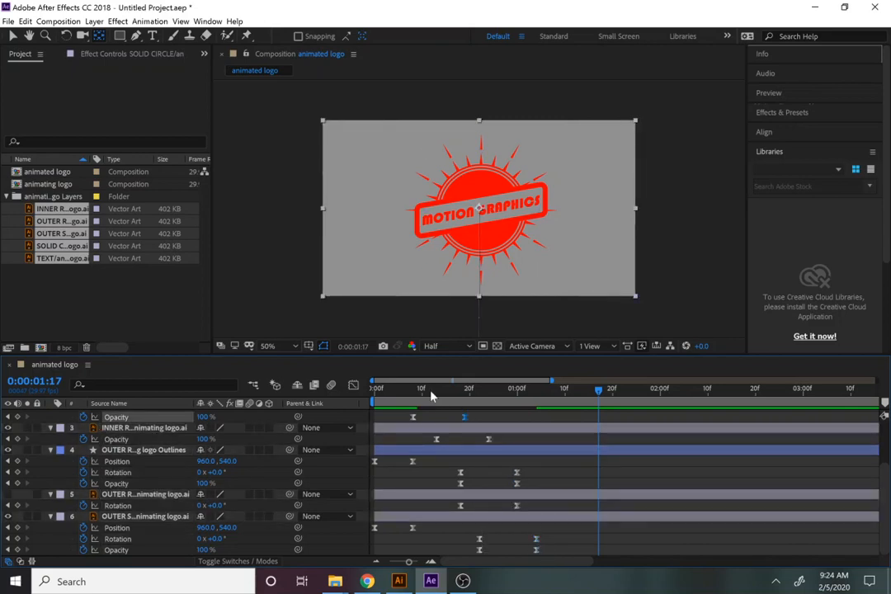
pyautogui.press('space')
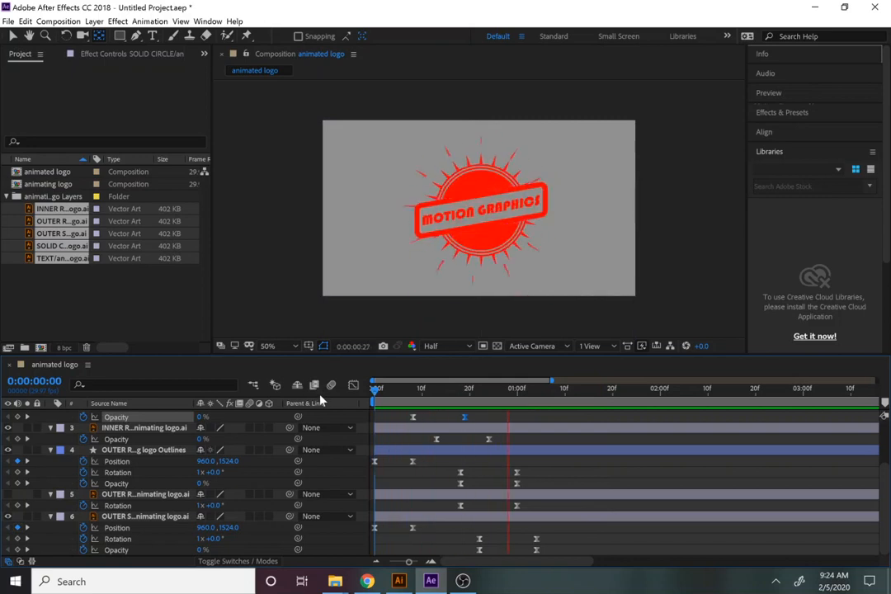
pyautogui.press('space')
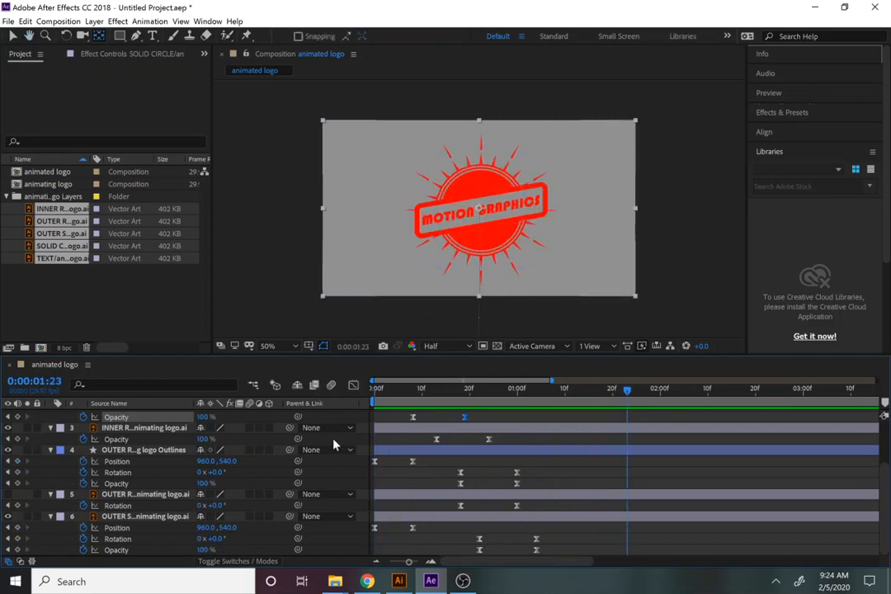
# Step: Save the project as "animating a logo" in the Videos folder and scrub through the ring and starburst reveal
pyautogui.hotkey('ctrl', 's')
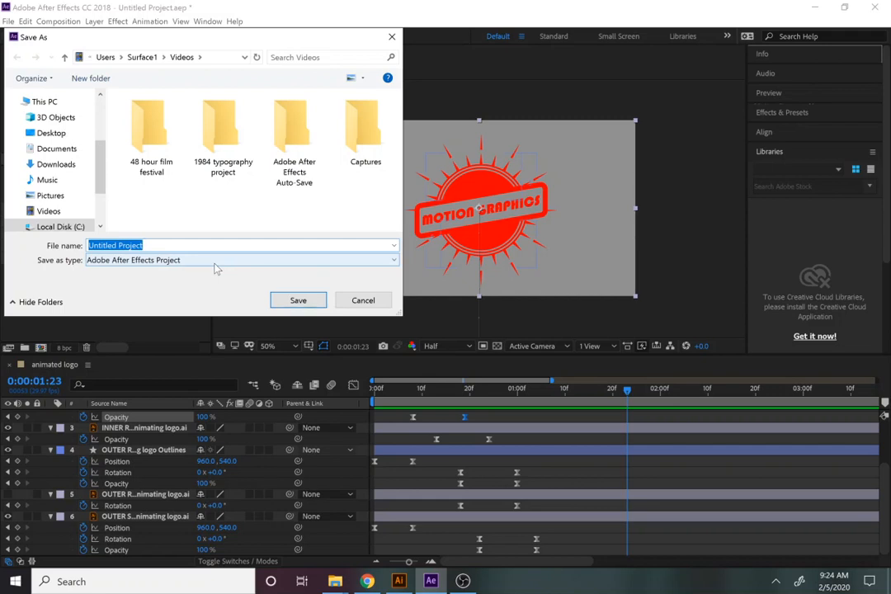
pyautogui.write('animating a log')
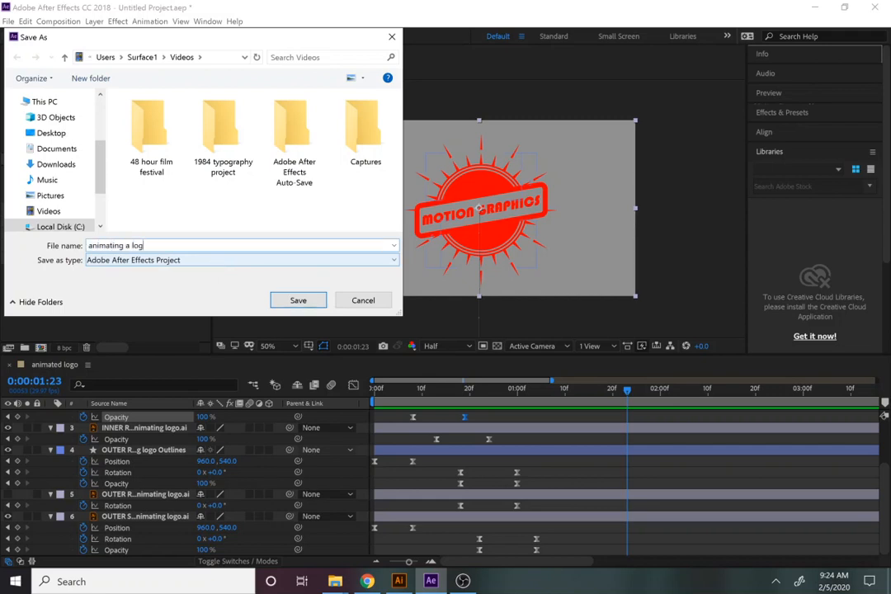
pyautogui.write('o')
pyautogui.click(322, 302)
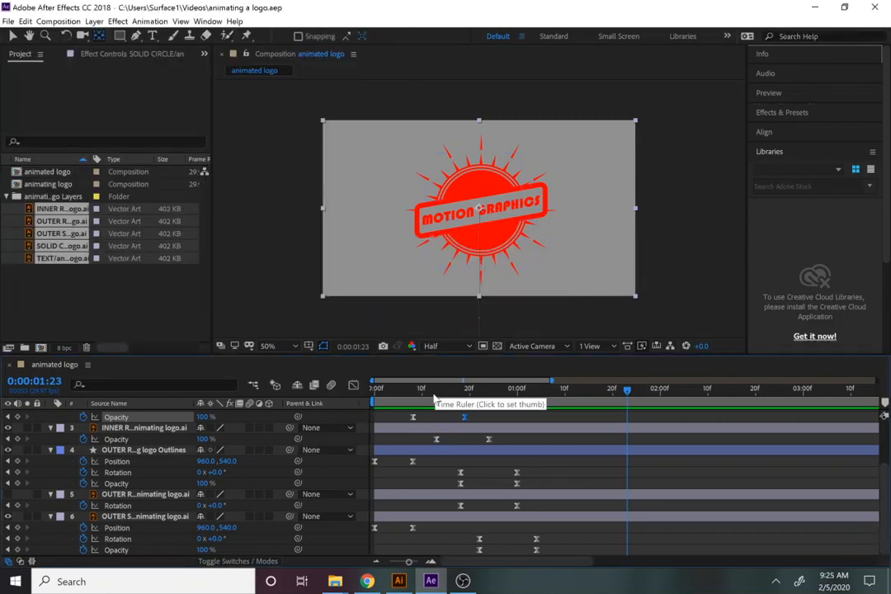
pyautogui.moveTo(491, 398); pyautogui.dragTo(447, 399)
pyautogui.moveTo(524, 400); pyautogui.dragTo(504, 408)
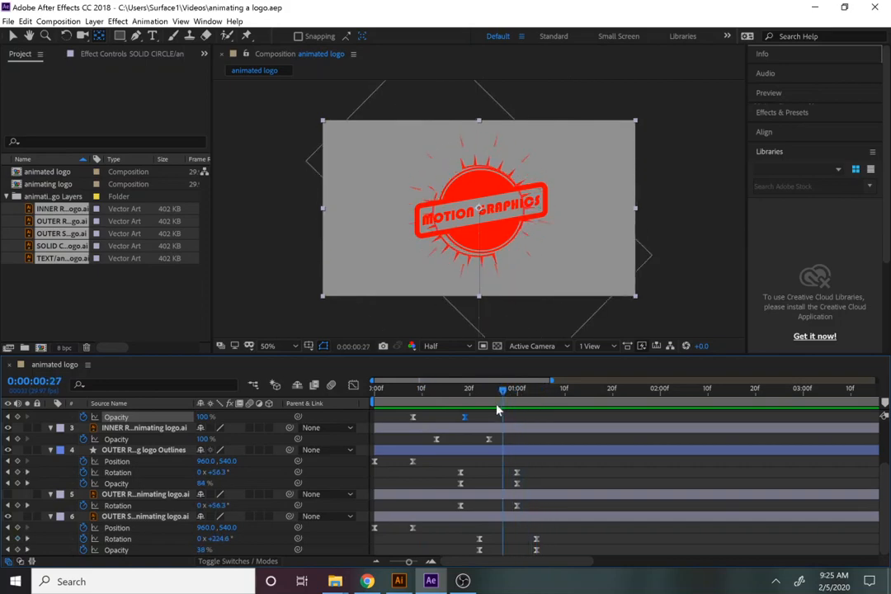